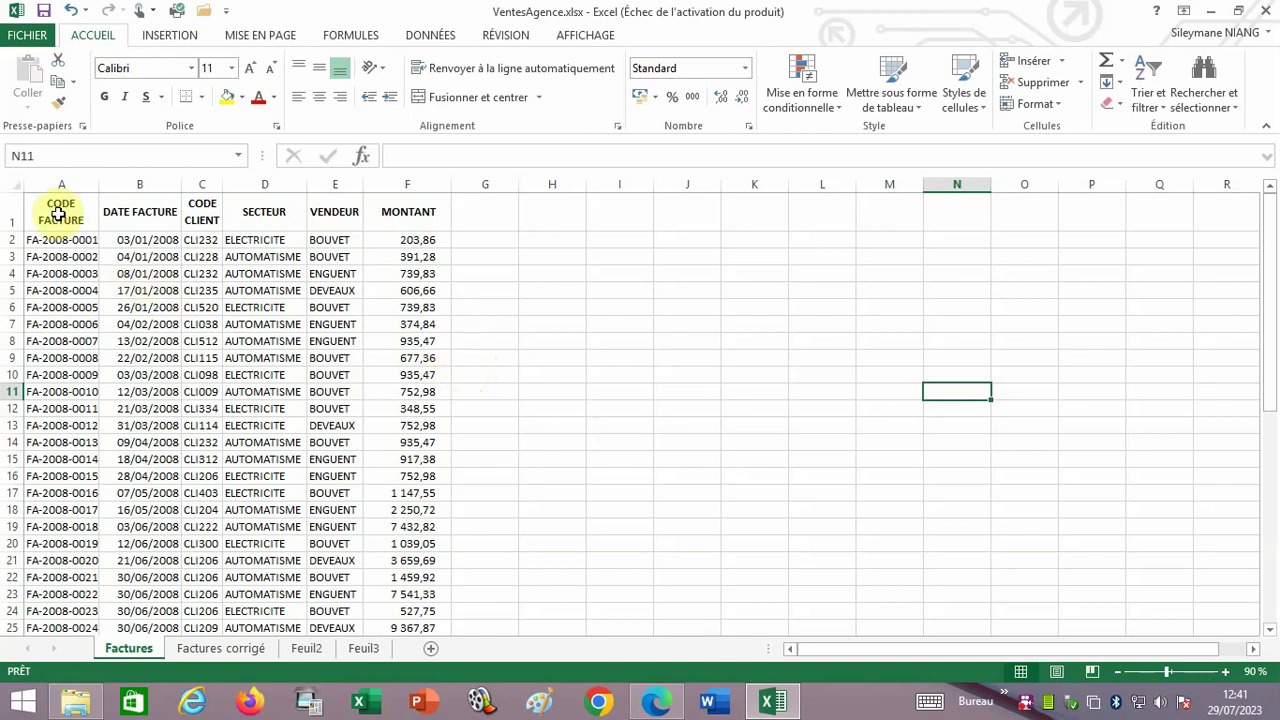
- Apply all borders to the whole invoice list, A1:F48
left_click_drag(59, 213, 408, 590)
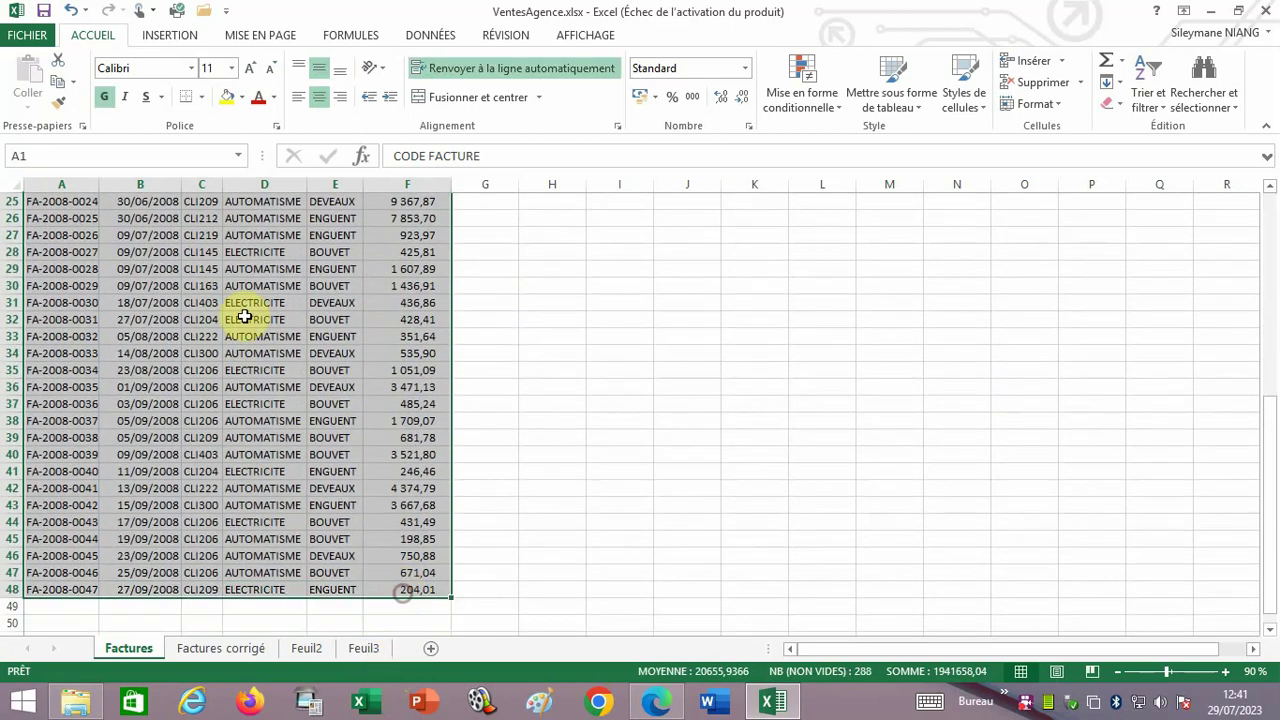
left_click(202, 98)
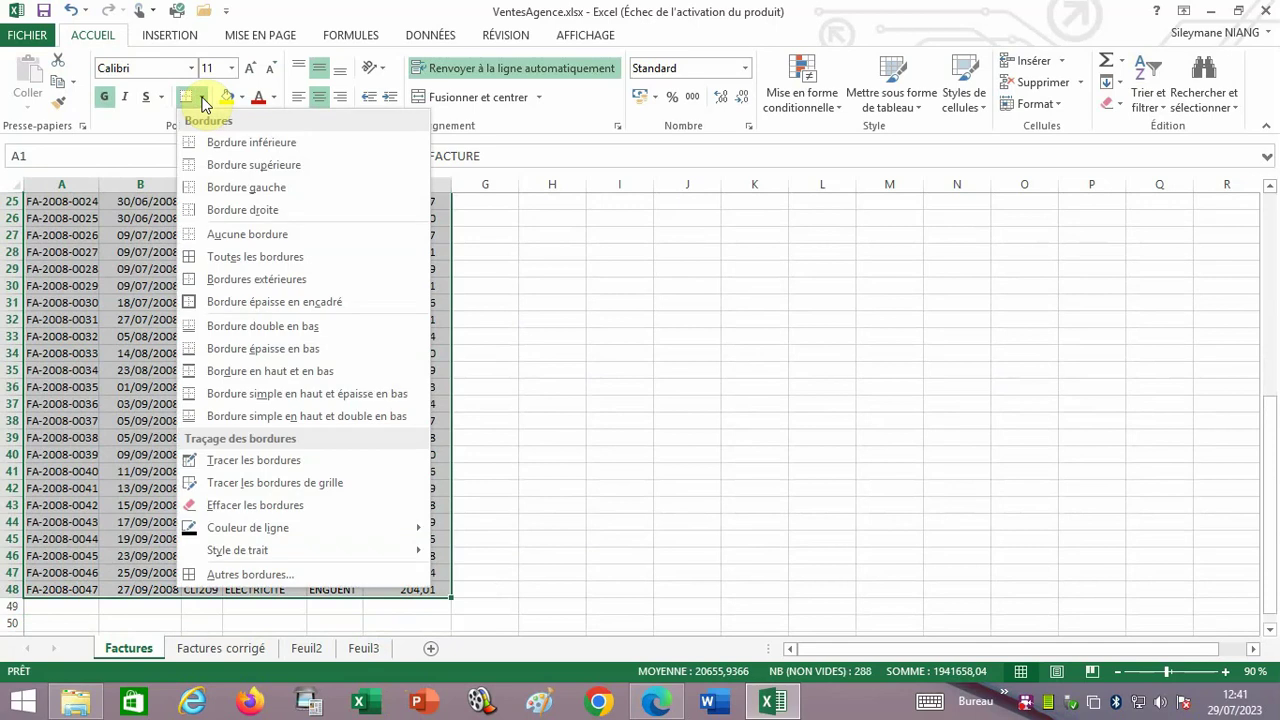
left_click(268, 258)
scroll(651, 389, "up", 8)
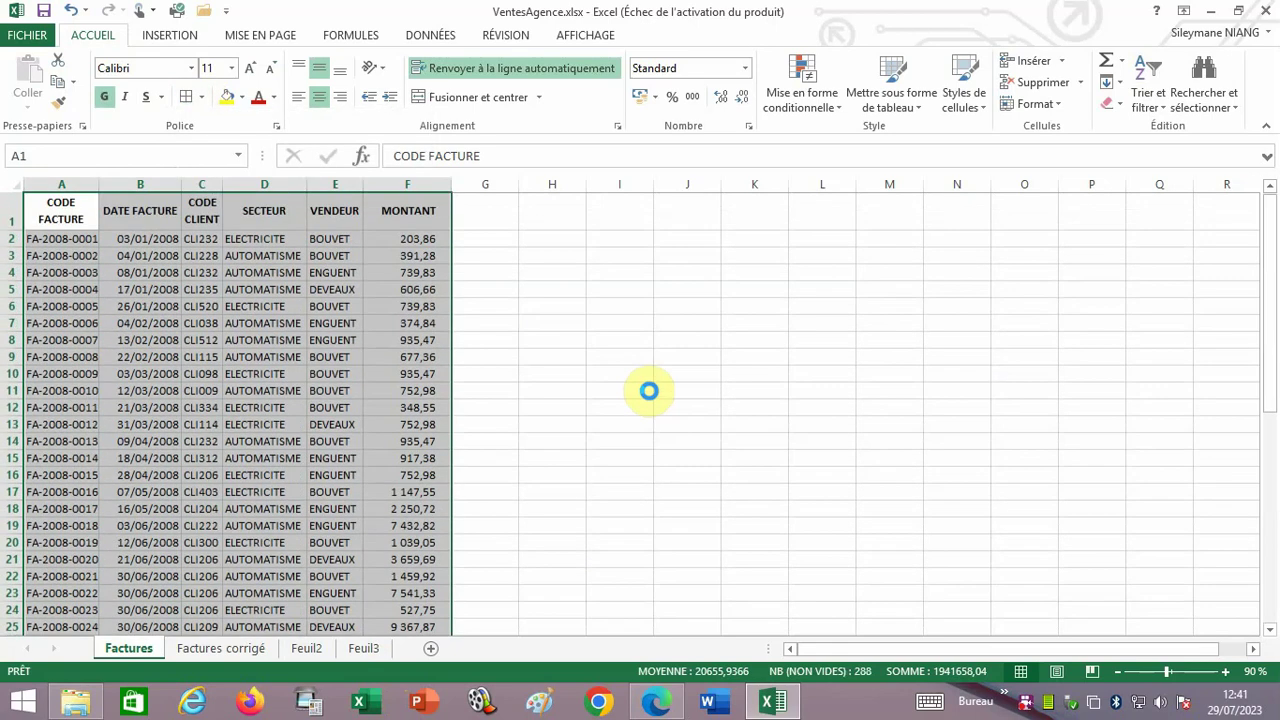
left_click(570, 376)
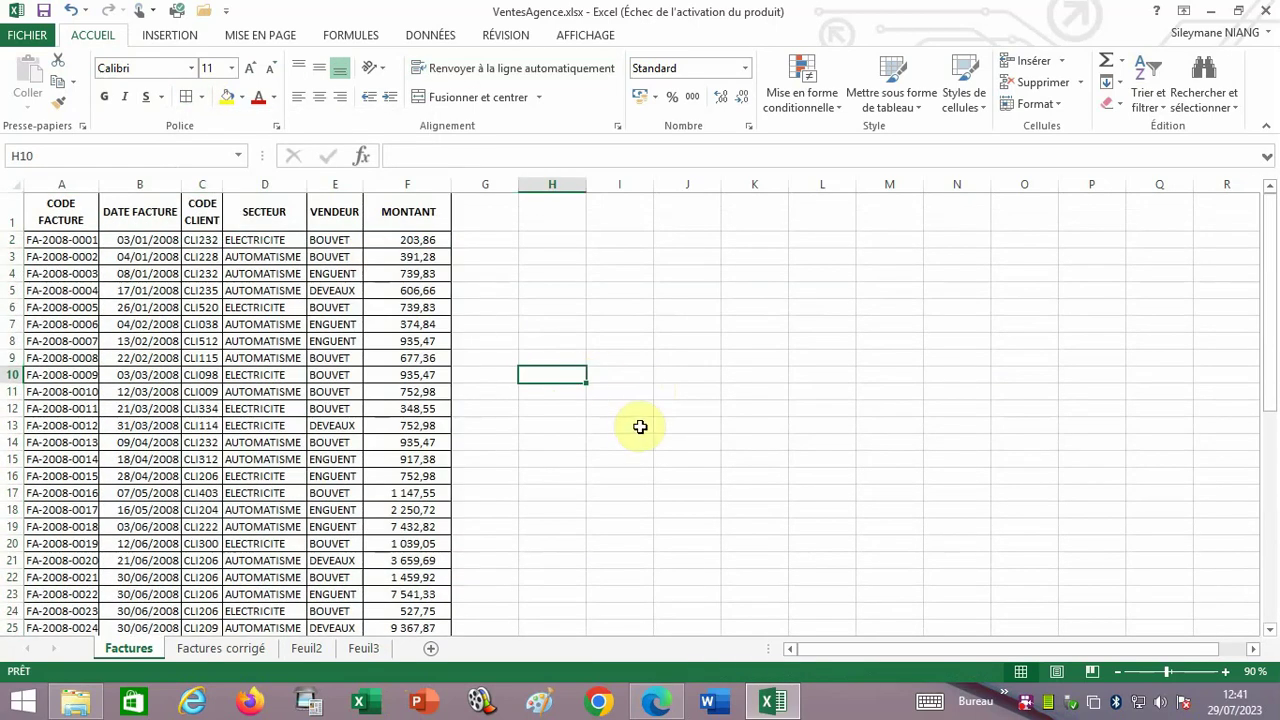
- Zoom the sheet out to 80% and autofit the SECTEUR and CODE CLIENT columns
left_click(1120, 673)
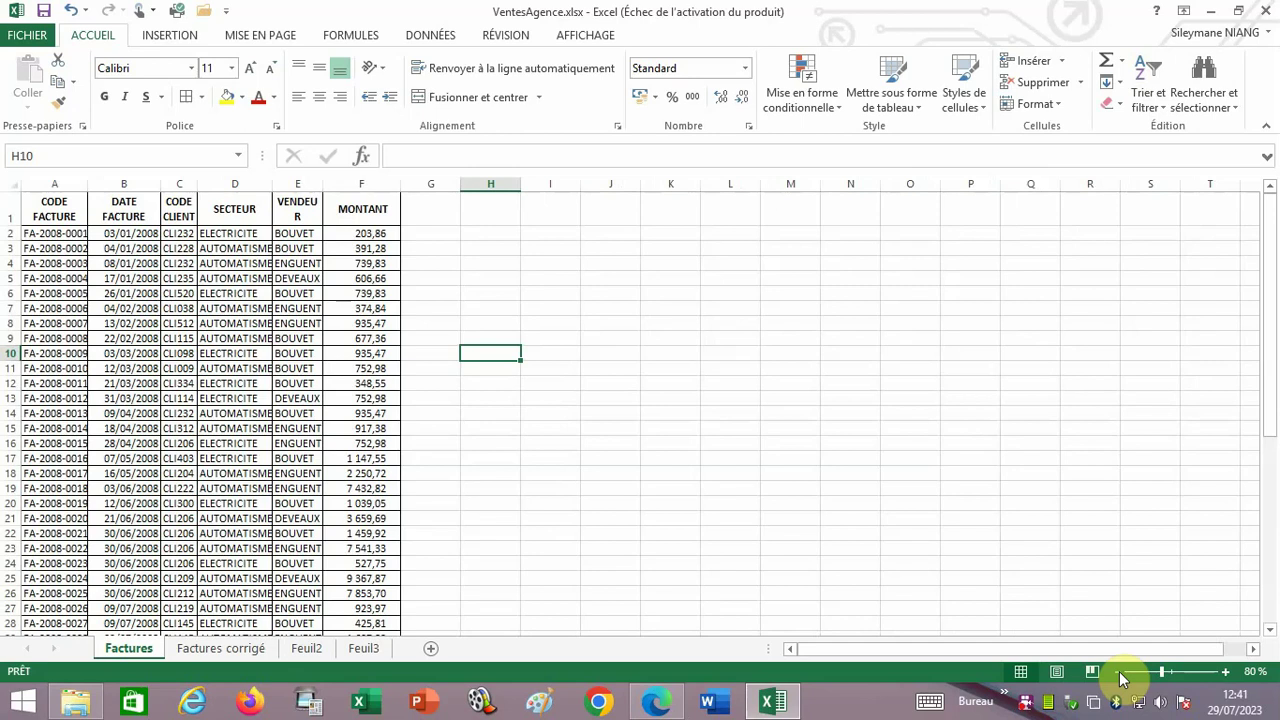
double_click(272, 183)
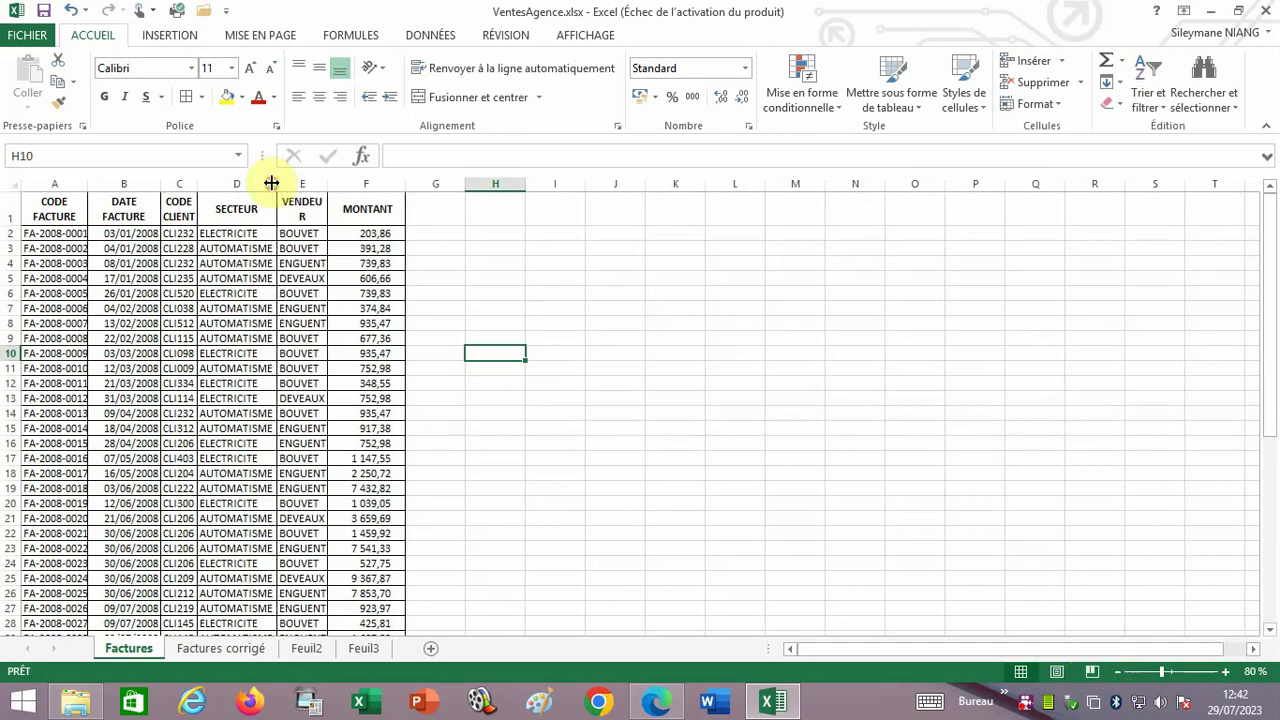
double_click(198, 182)
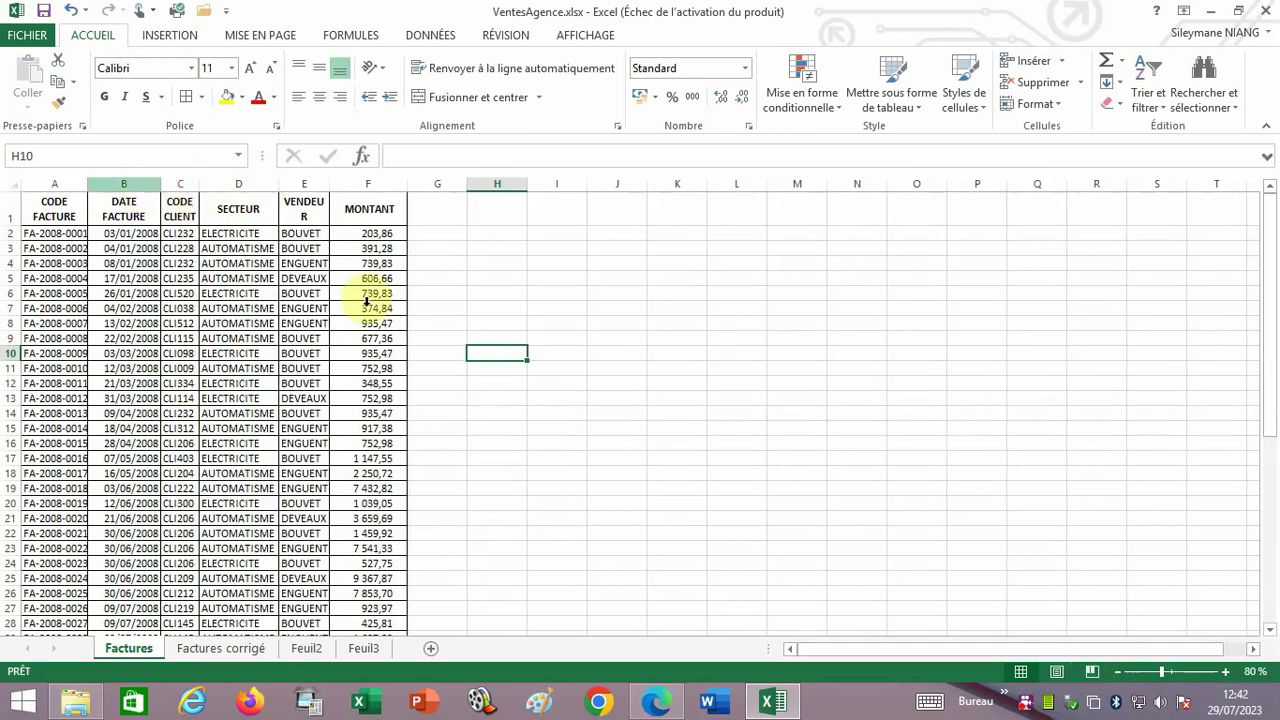
left_click(482, 368)
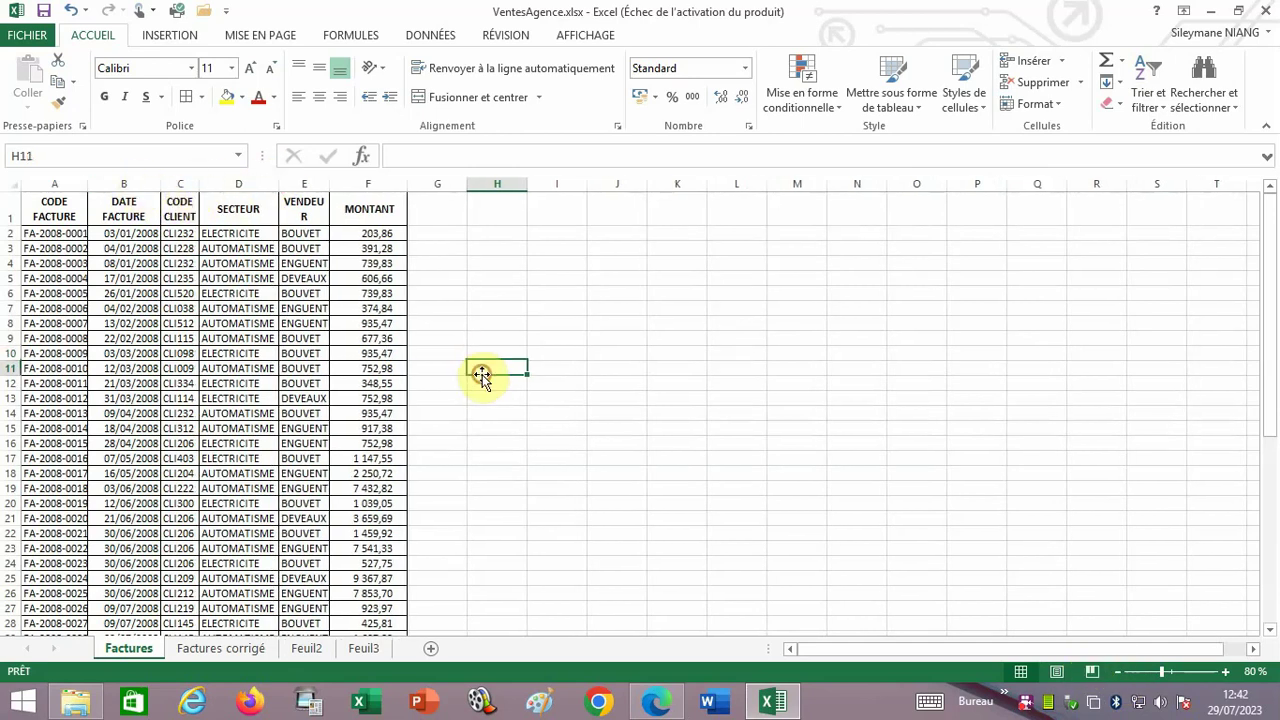
- Undo the column width changes and the borders on the invoice list
left_click(68, 10)
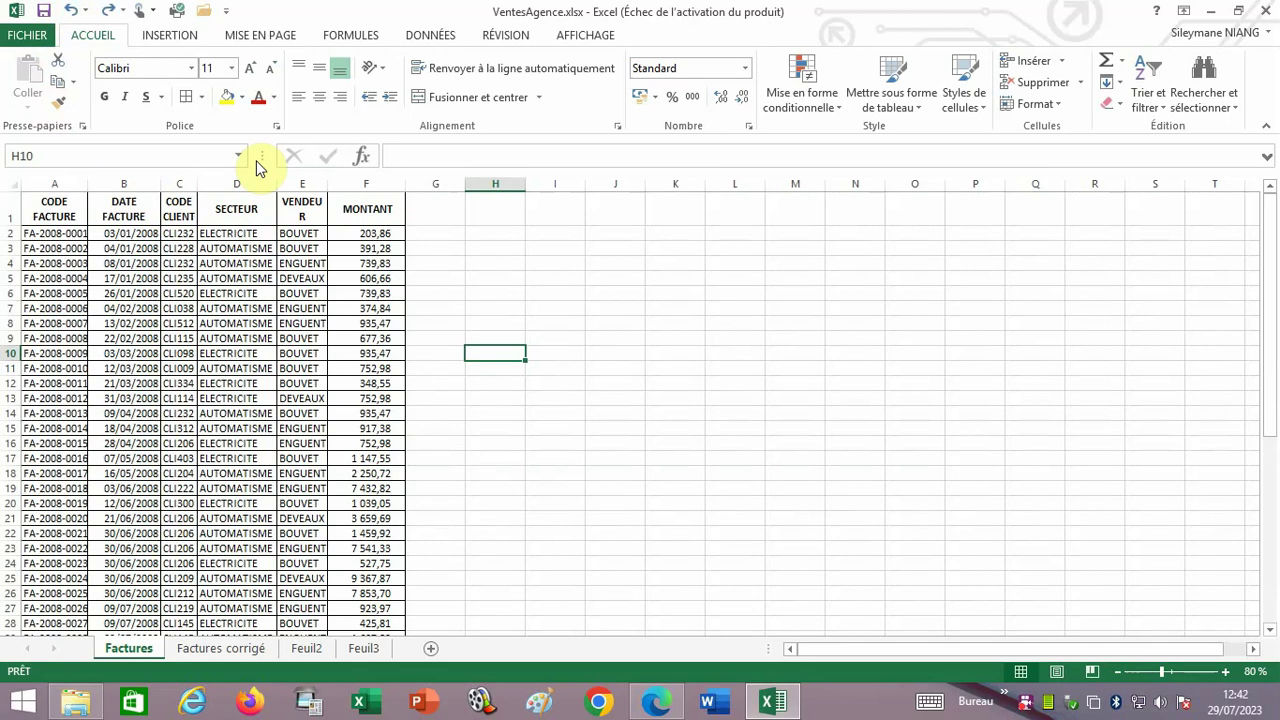
left_click(75, 16)
left_click(75, 16)
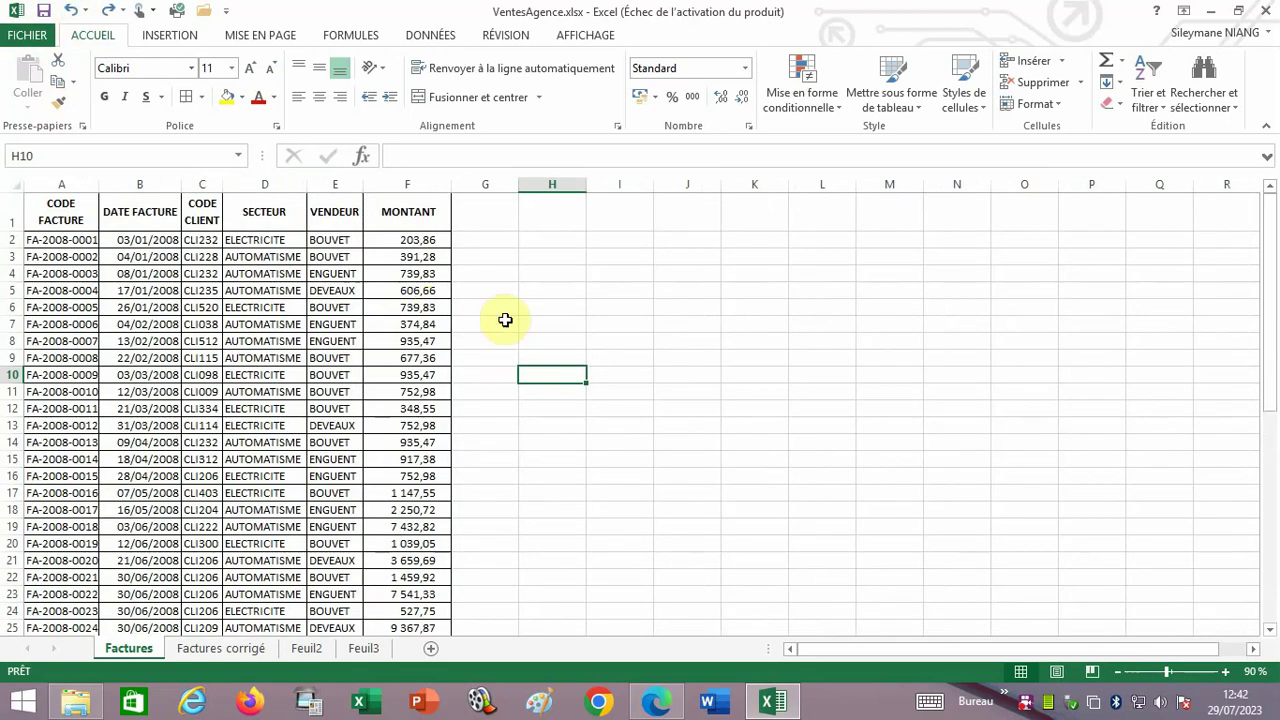
left_click(70, 12)
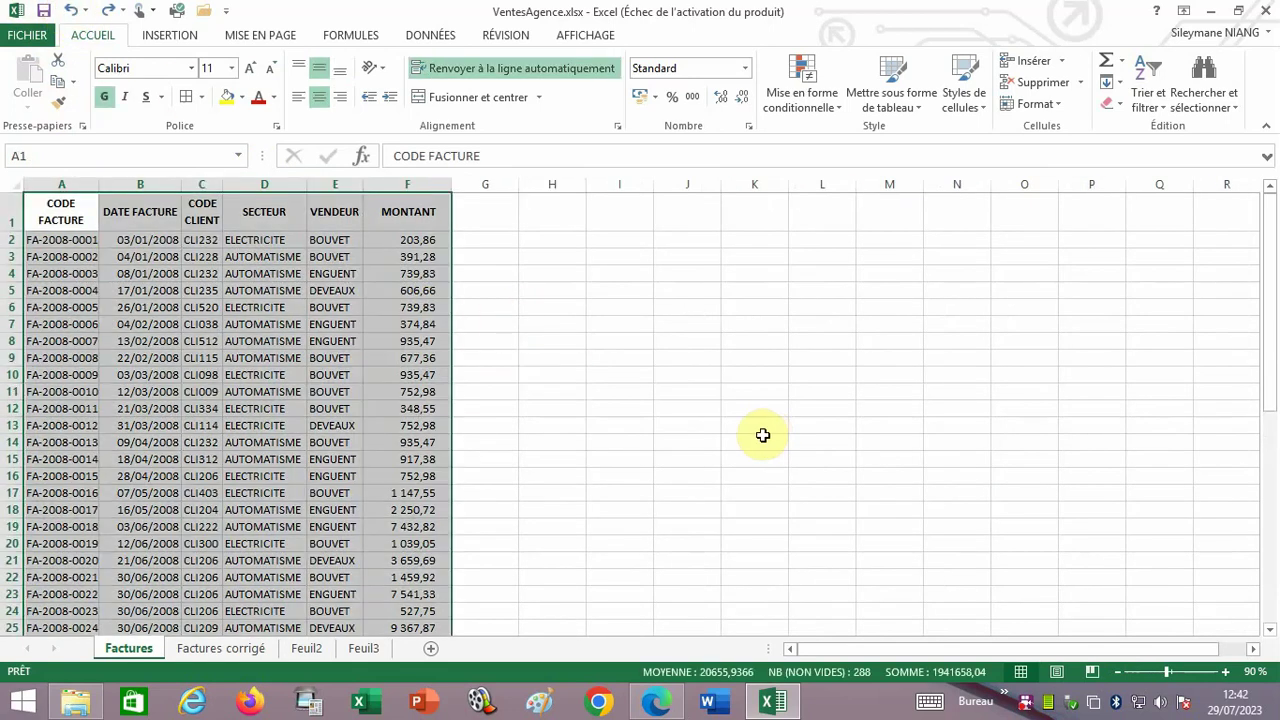
left_click(680, 405)
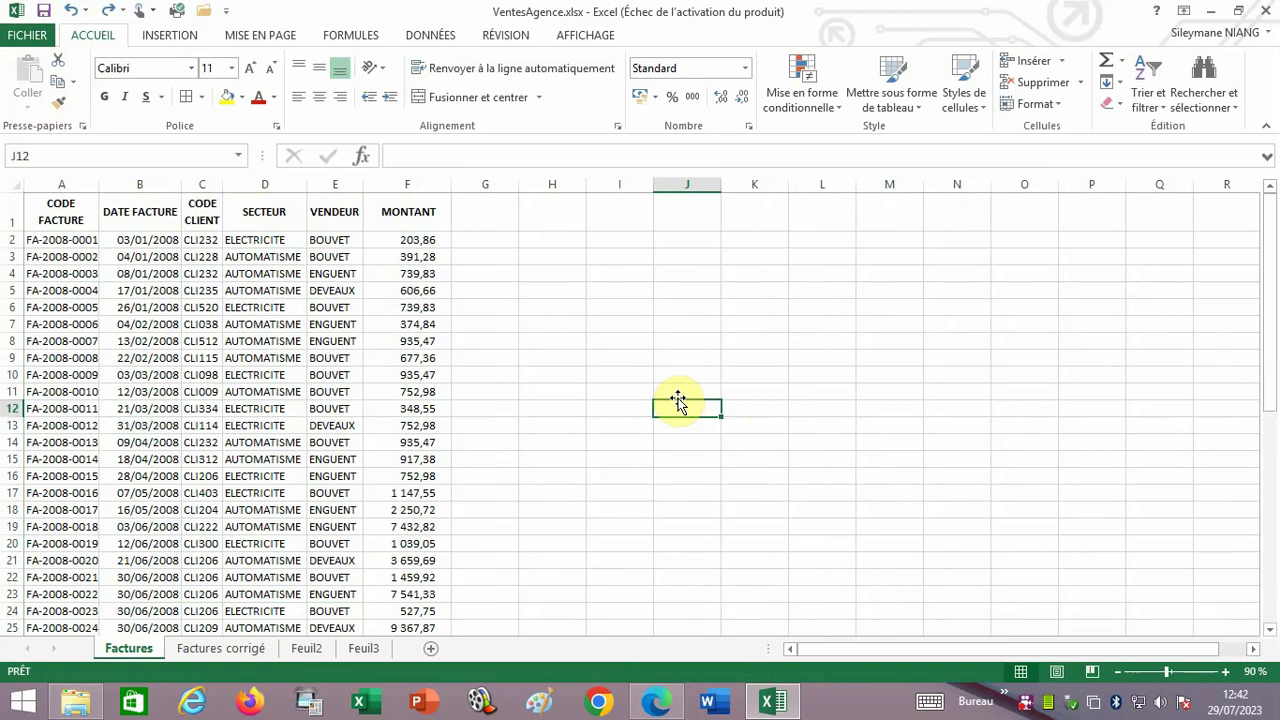
- Zoom the sheet out to 70% and widen the DATE FACTURE, CODE CLIENT, SECTEUR and VENDEUR columns to fit their contents
left_click(1117, 673)
left_click(1117, 673)
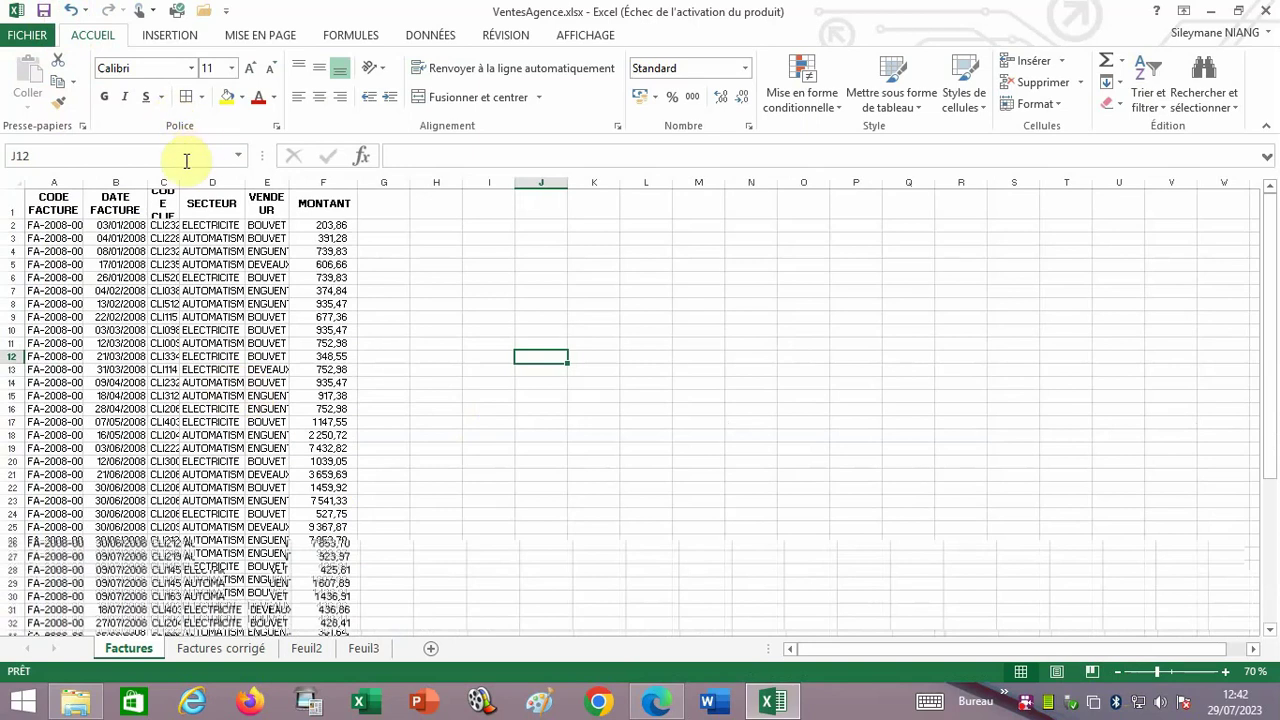
left_click_drag(149, 183, 176, 182)
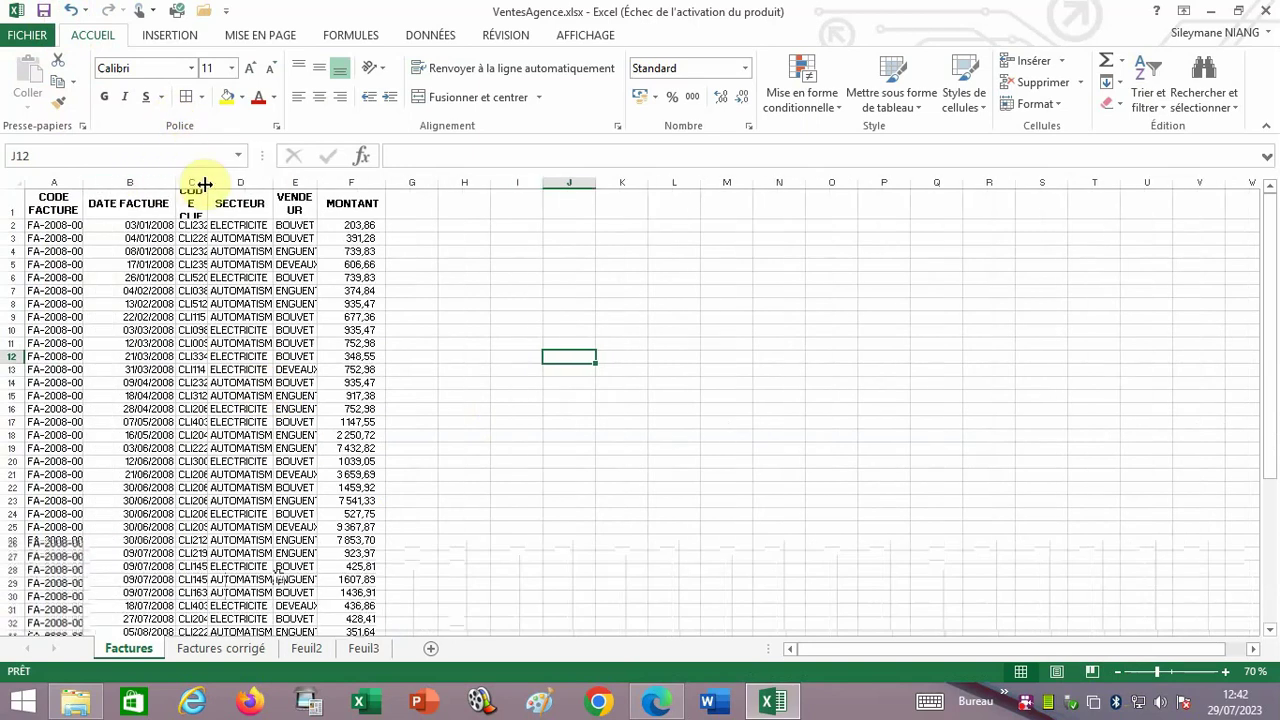
double_click(204, 183)
left_click_drag(315, 183, 423, 191)
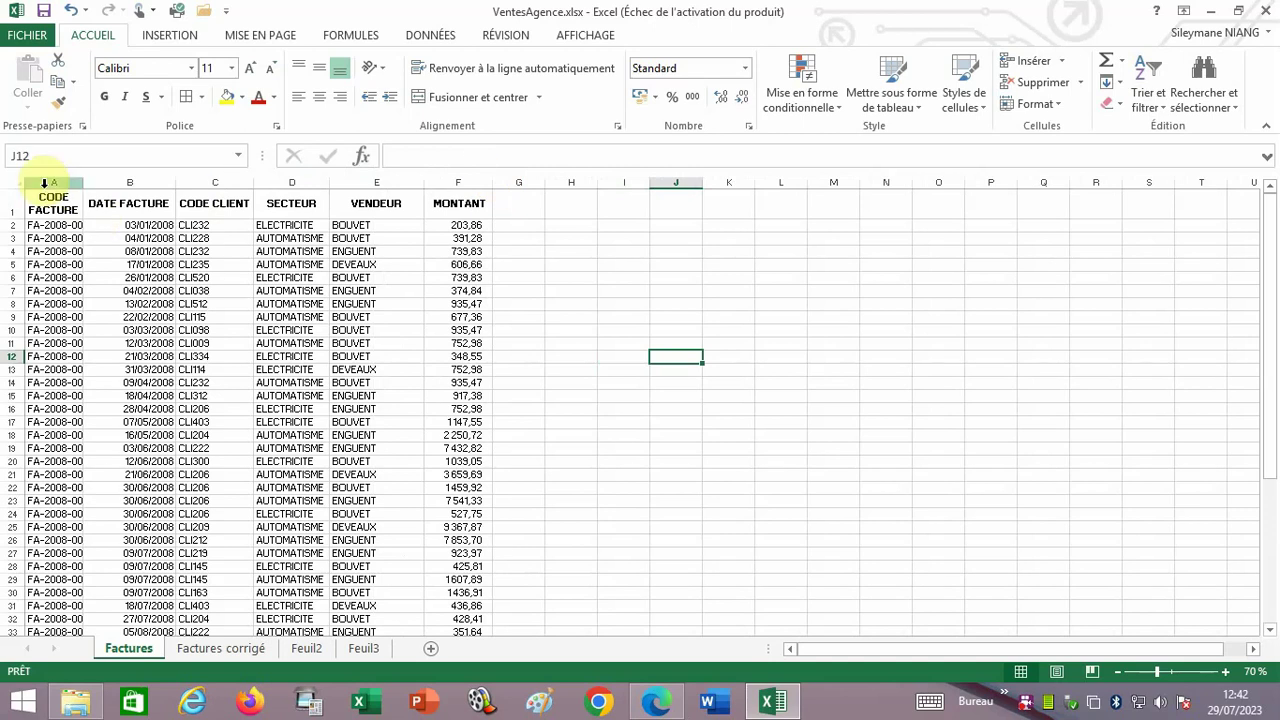
- Select the entire invoice list and check that the selection reaches from the header row to the last invoice
left_click_drag(43, 195, 474, 598)
left_click(643, 441)
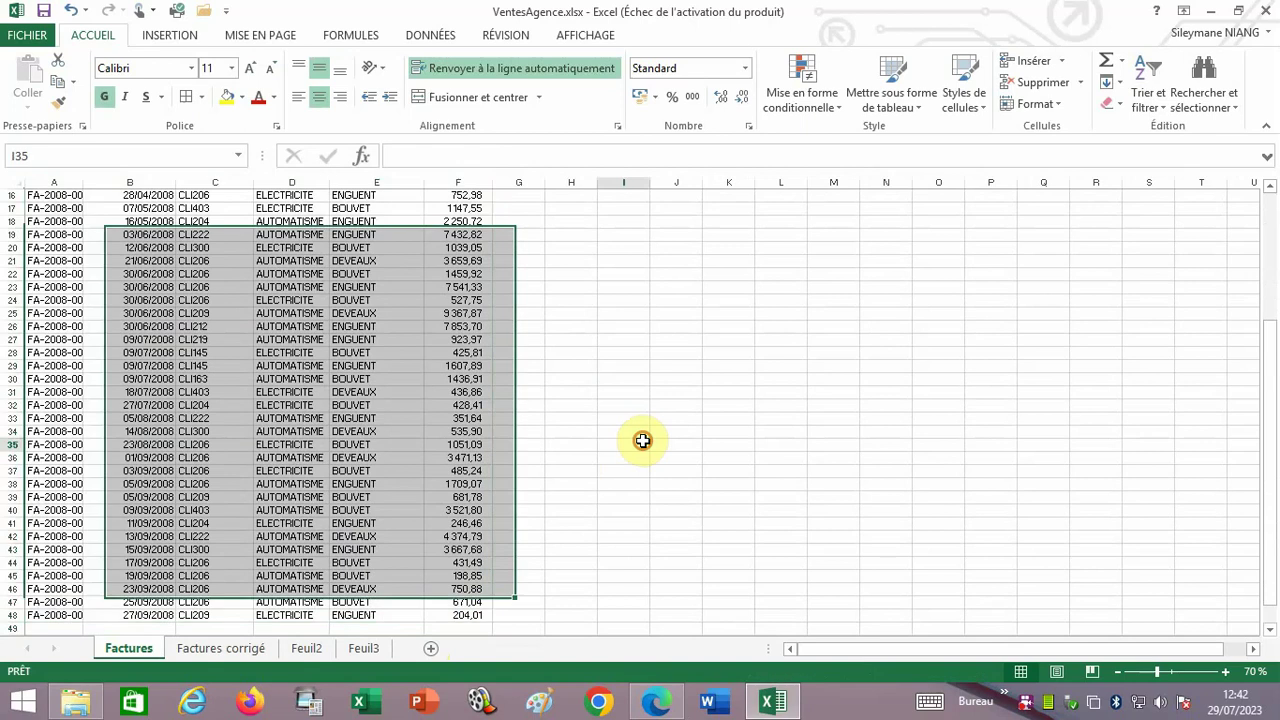
scroll(655, 405, "up", 5)
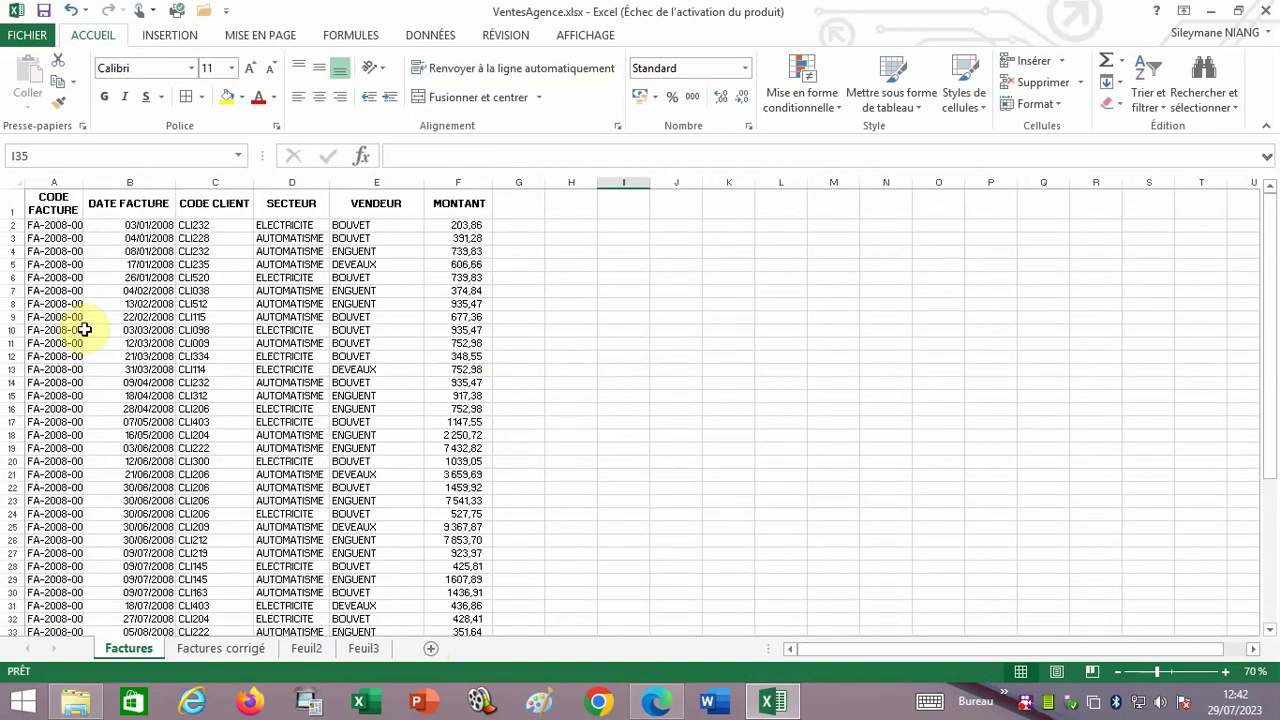
left_click(214, 305)
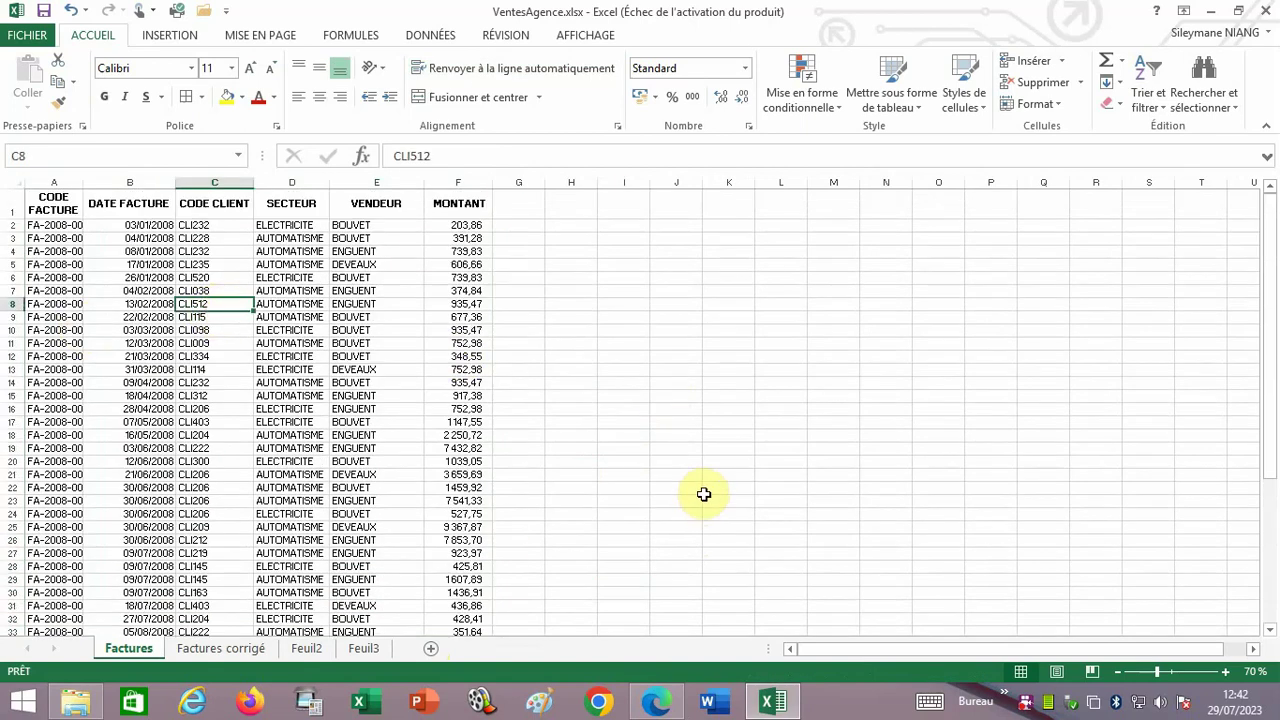
key("ctrl+a")
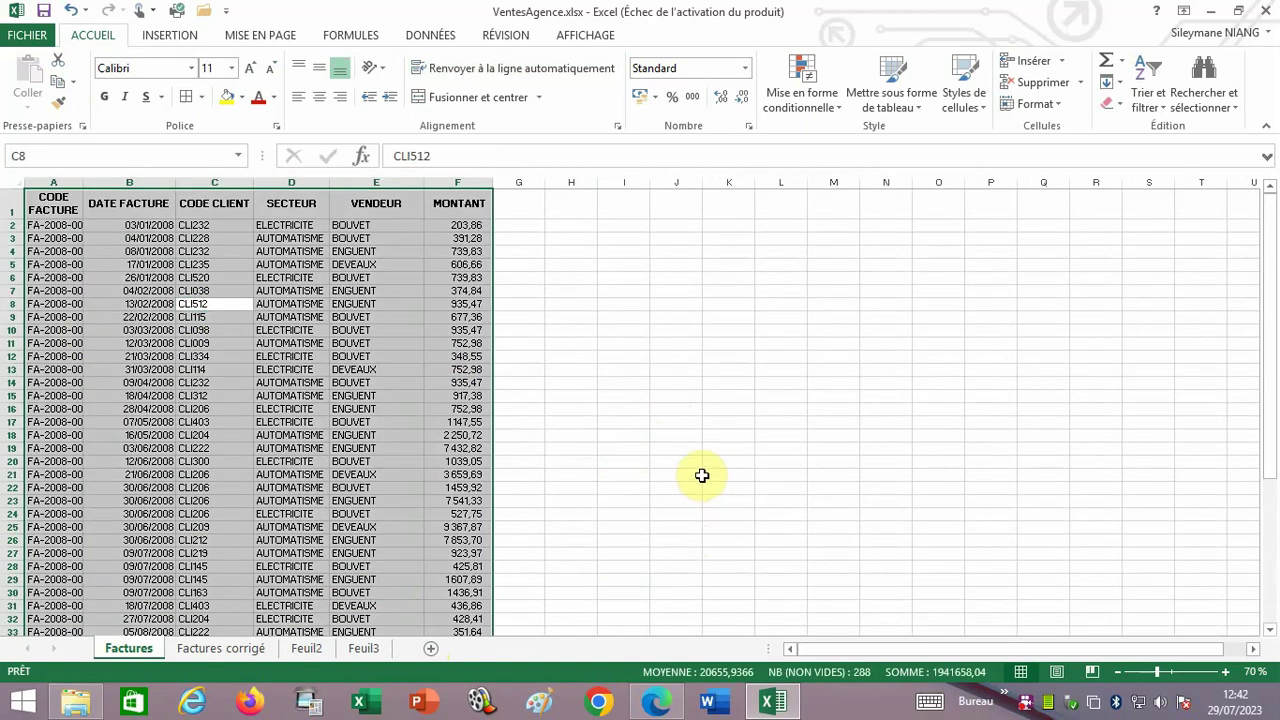
scroll(702, 475, "down", 7)
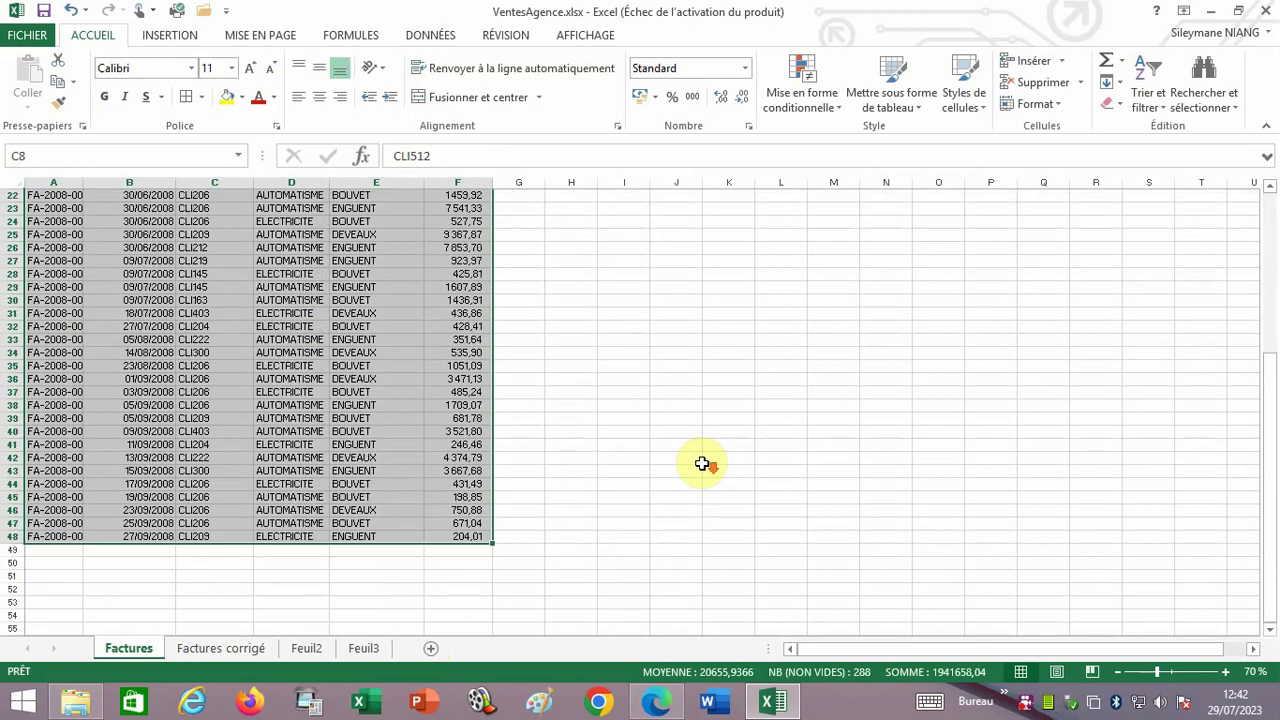
scroll(702, 463, "up", 7)
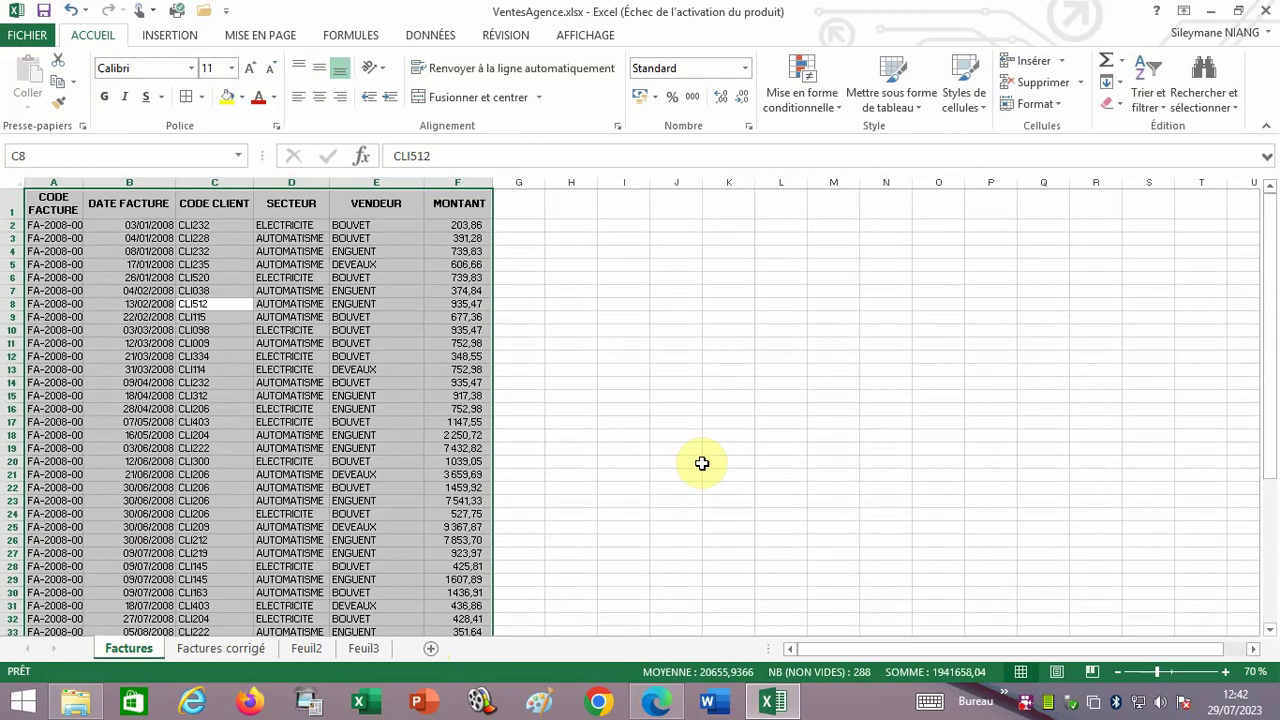
- Widen the CODE FACTURE column so that the full invoice codes fit
left_click(603, 358)
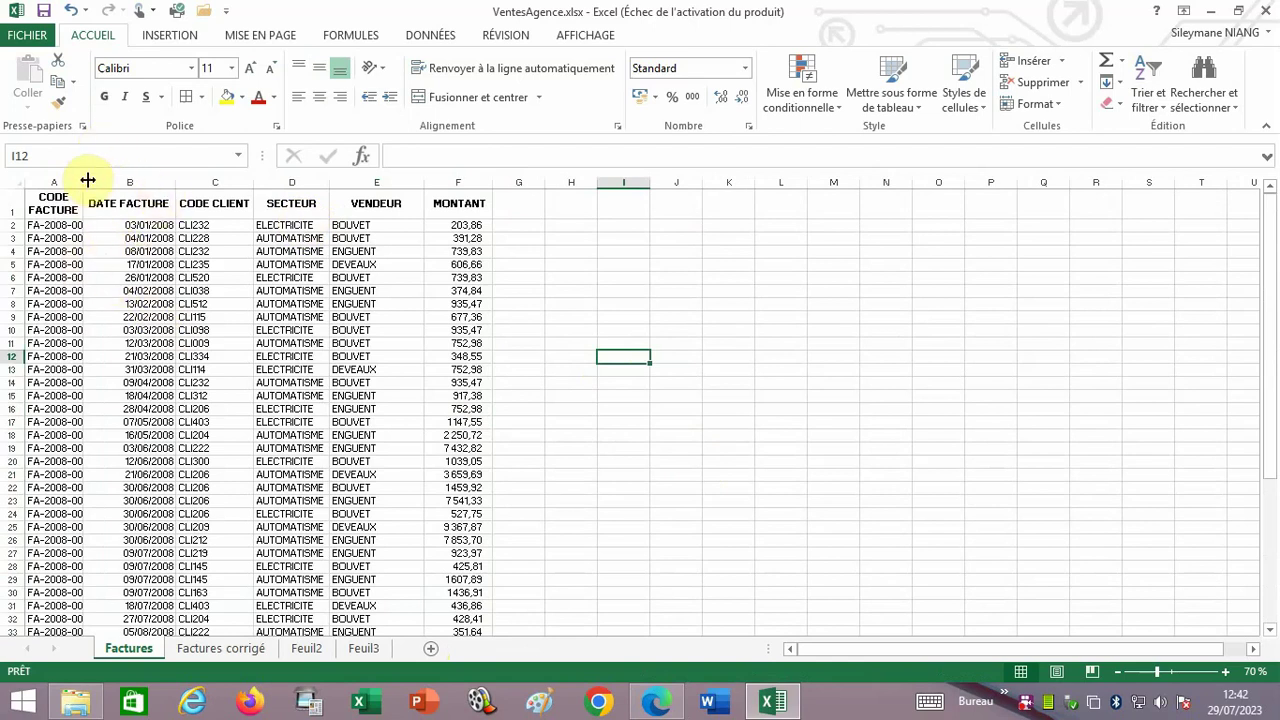
left_click_drag(82, 178, 101, 178)
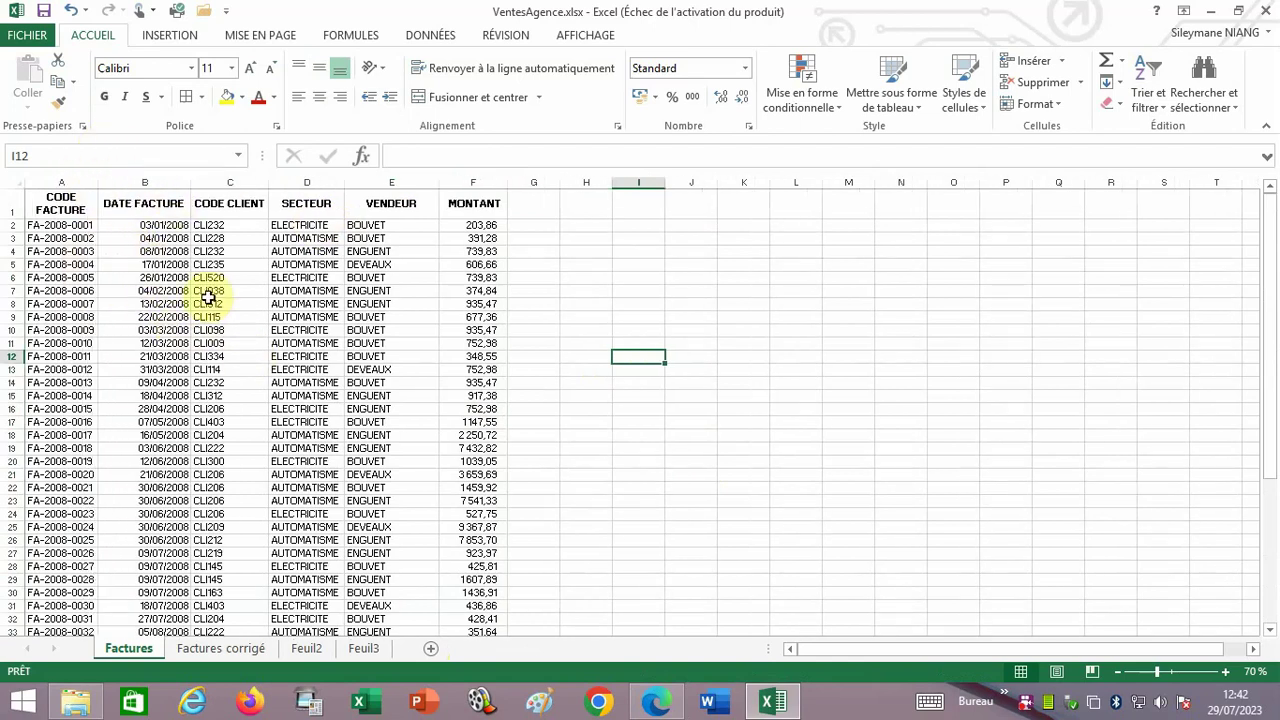
left_click(208, 292)
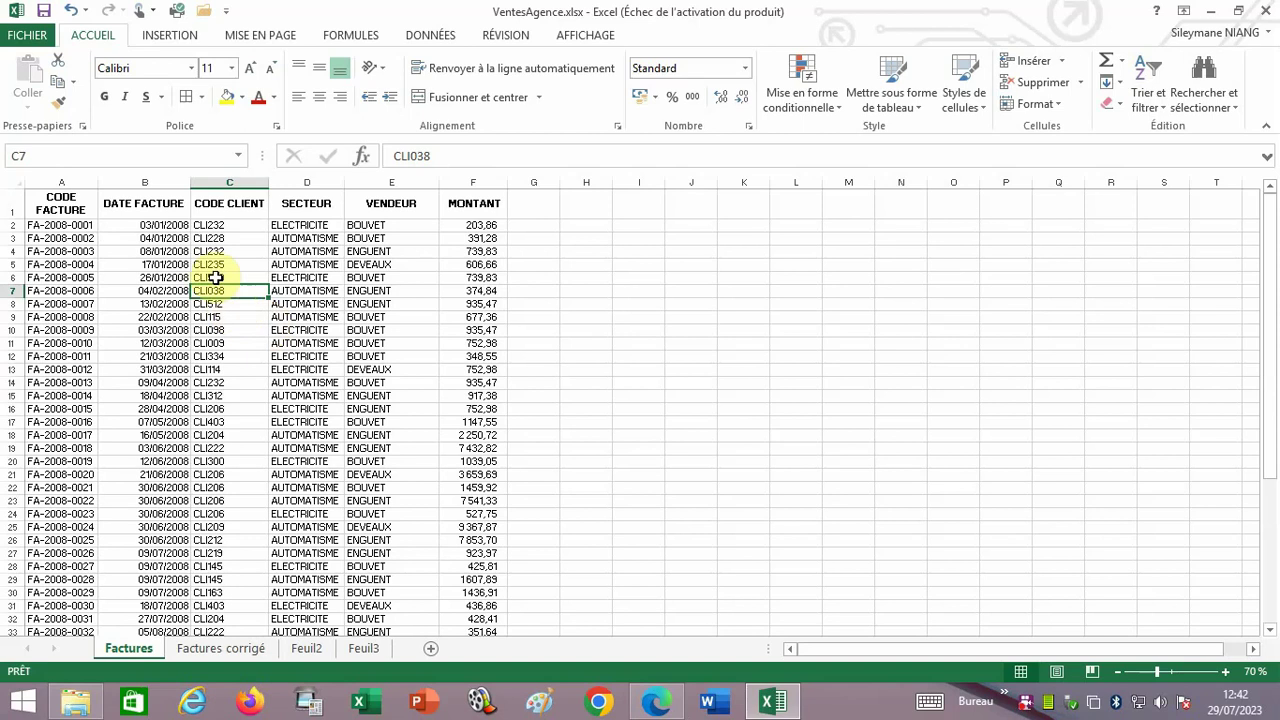
key("ctrl+a")
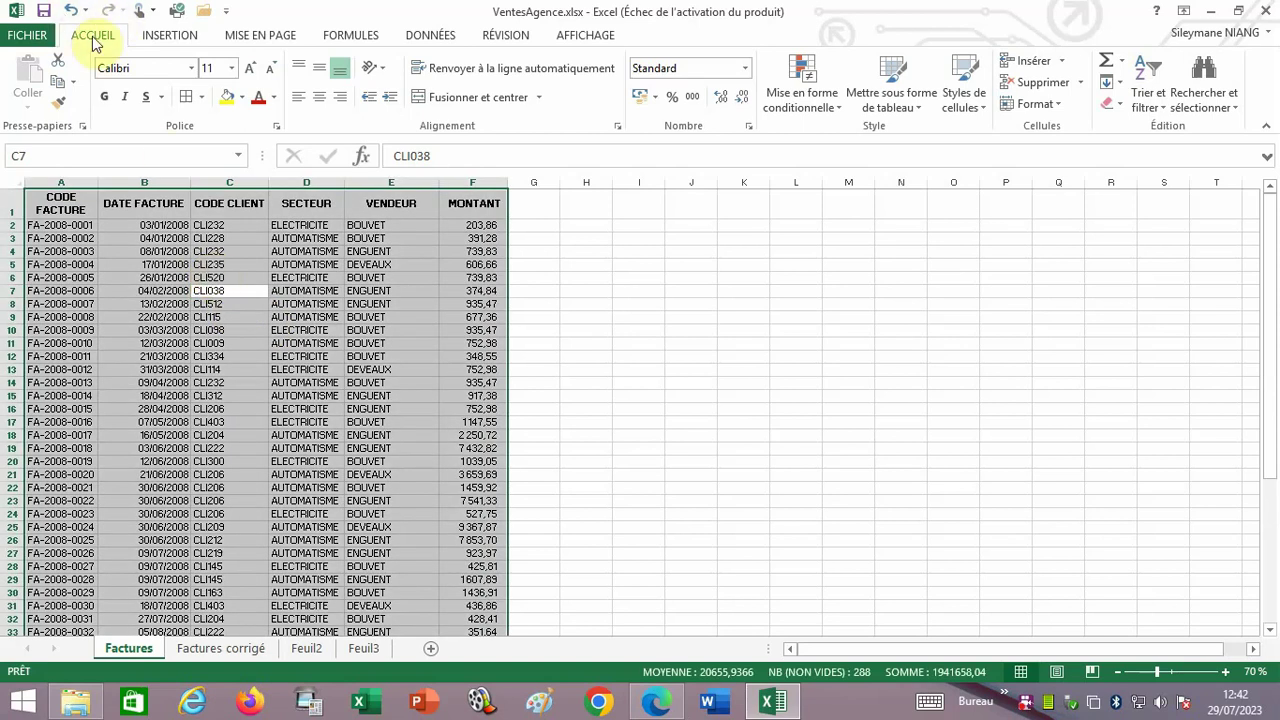
left_click(926, 108)
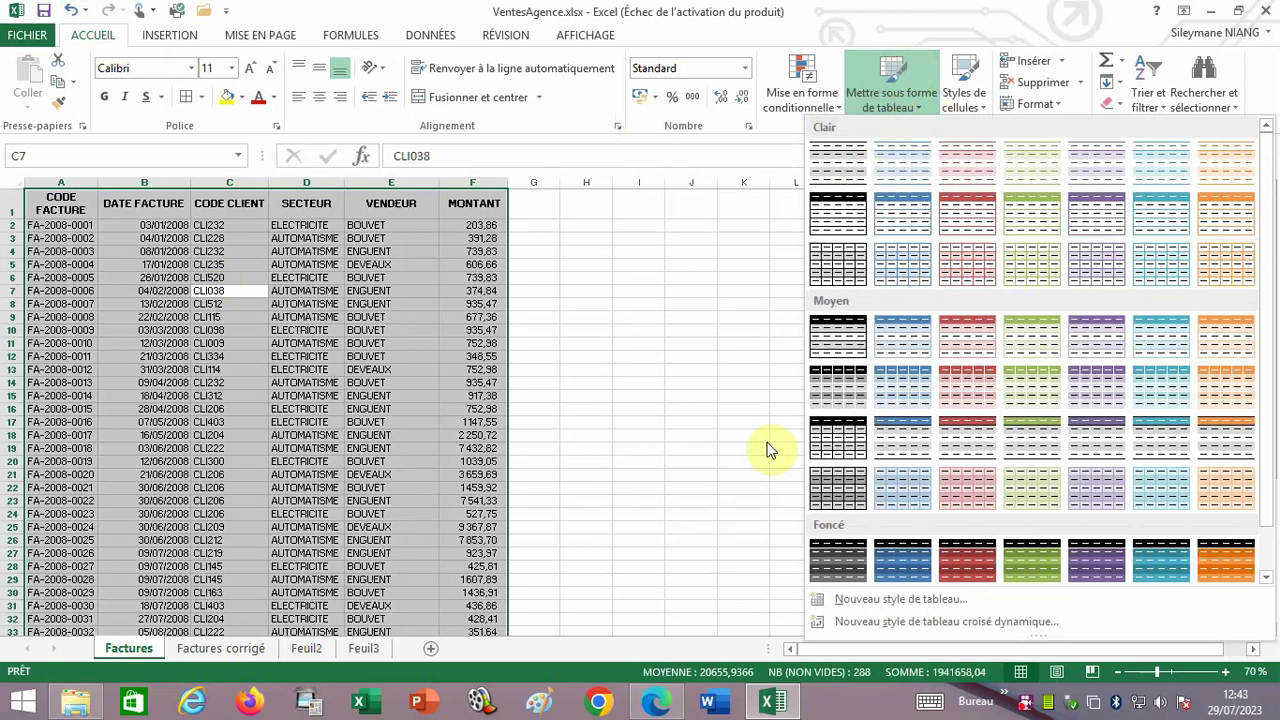
left_click(897, 438)
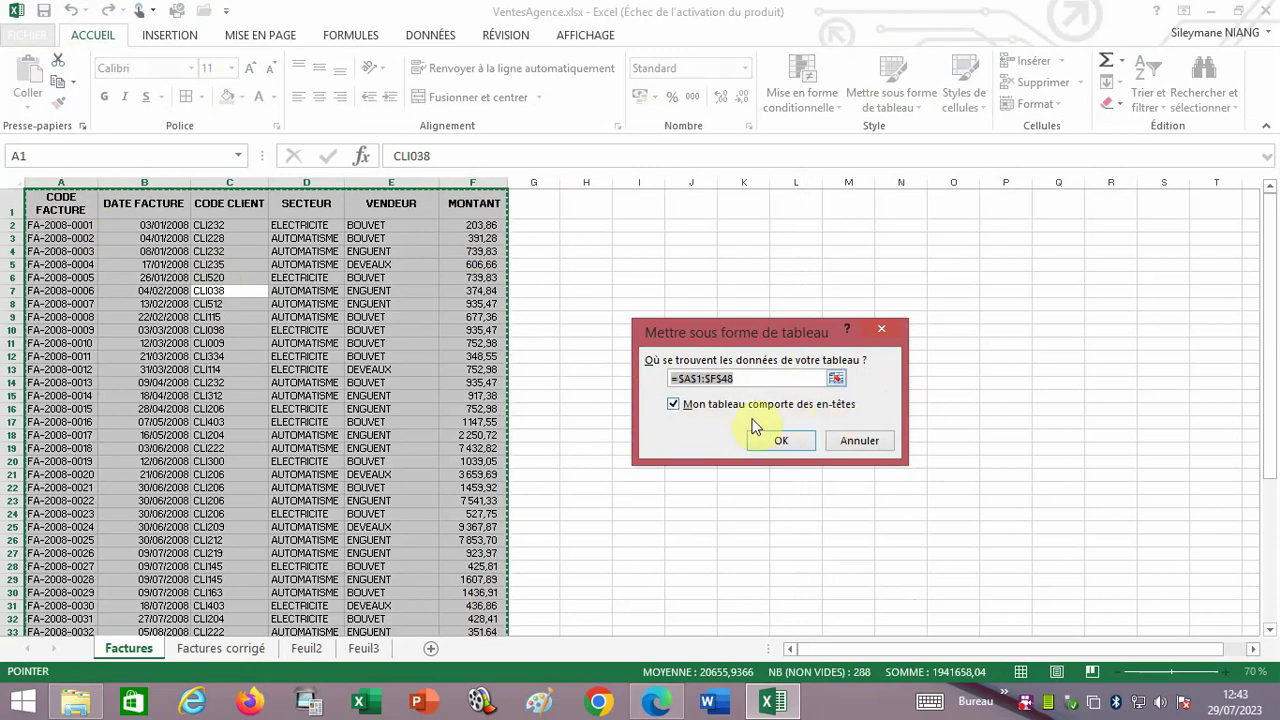
left_click(52, 207)
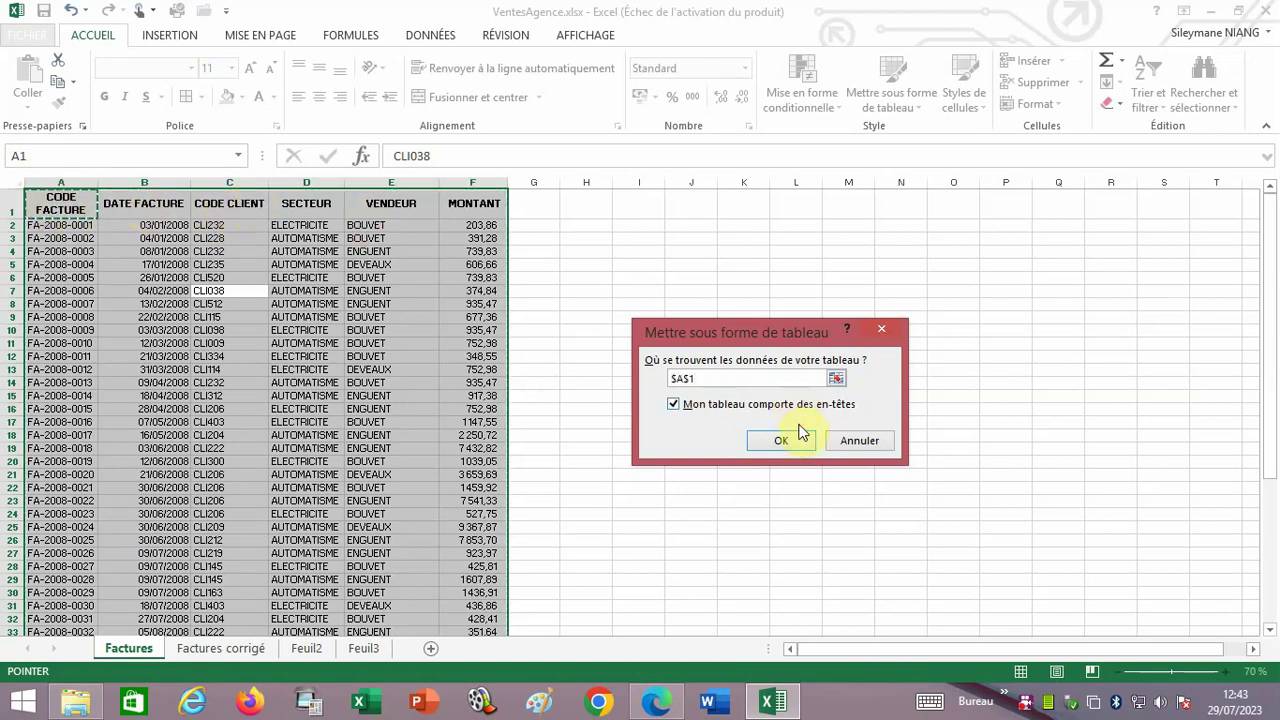
left_click(857, 447)
left_click(214, 291)
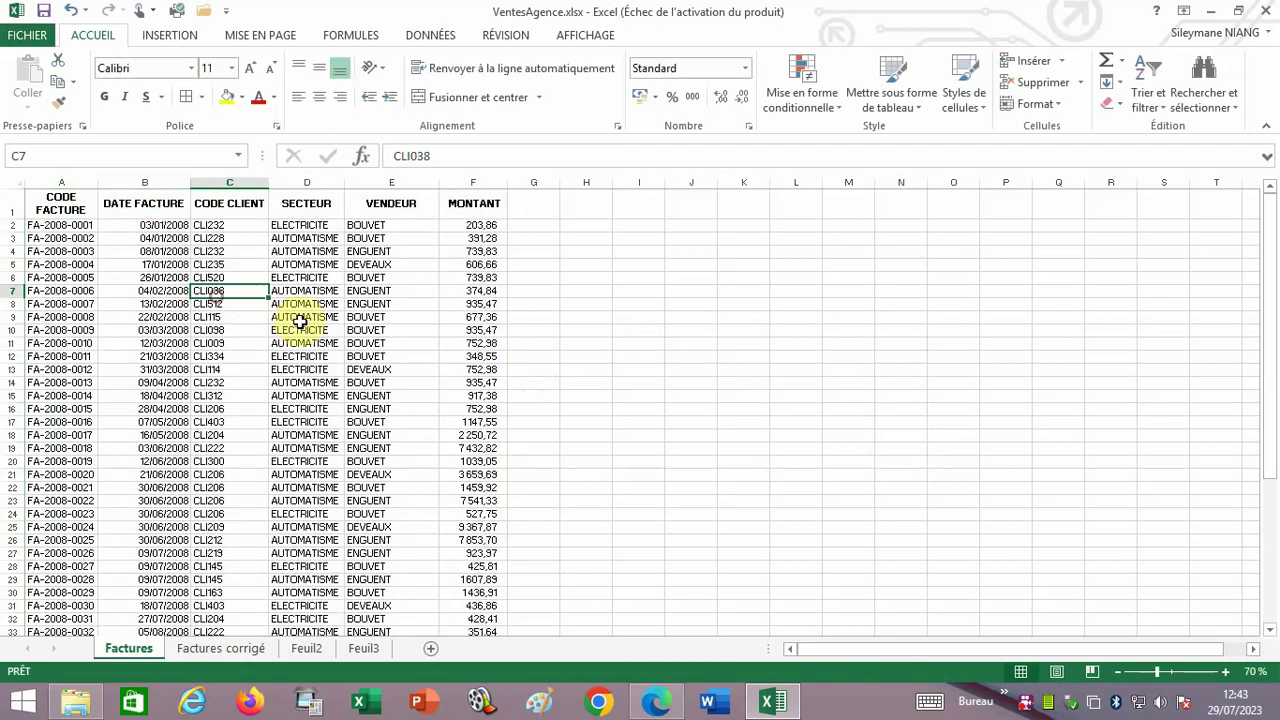
left_click_drag(61, 213, 480, 215)
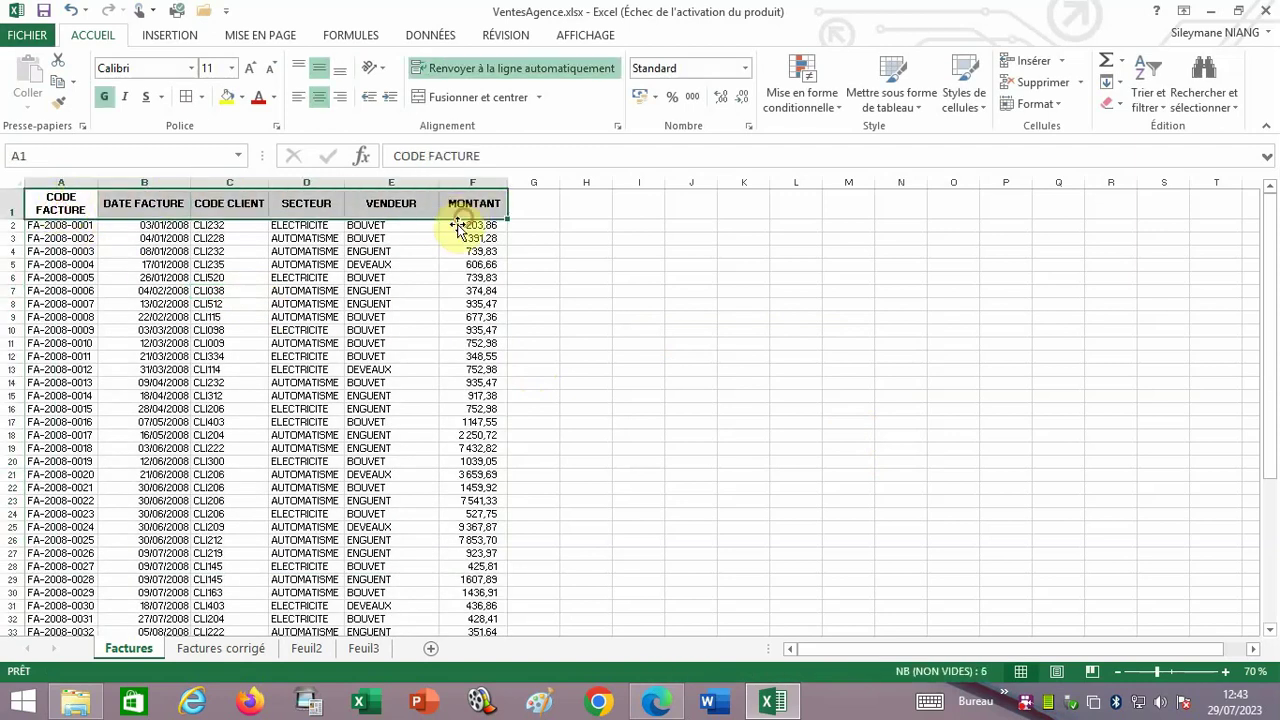
- Format the whole invoice list A1:F48 as a table with headers, using the blue Moyen style with grey banded rows
left_click(384, 333)
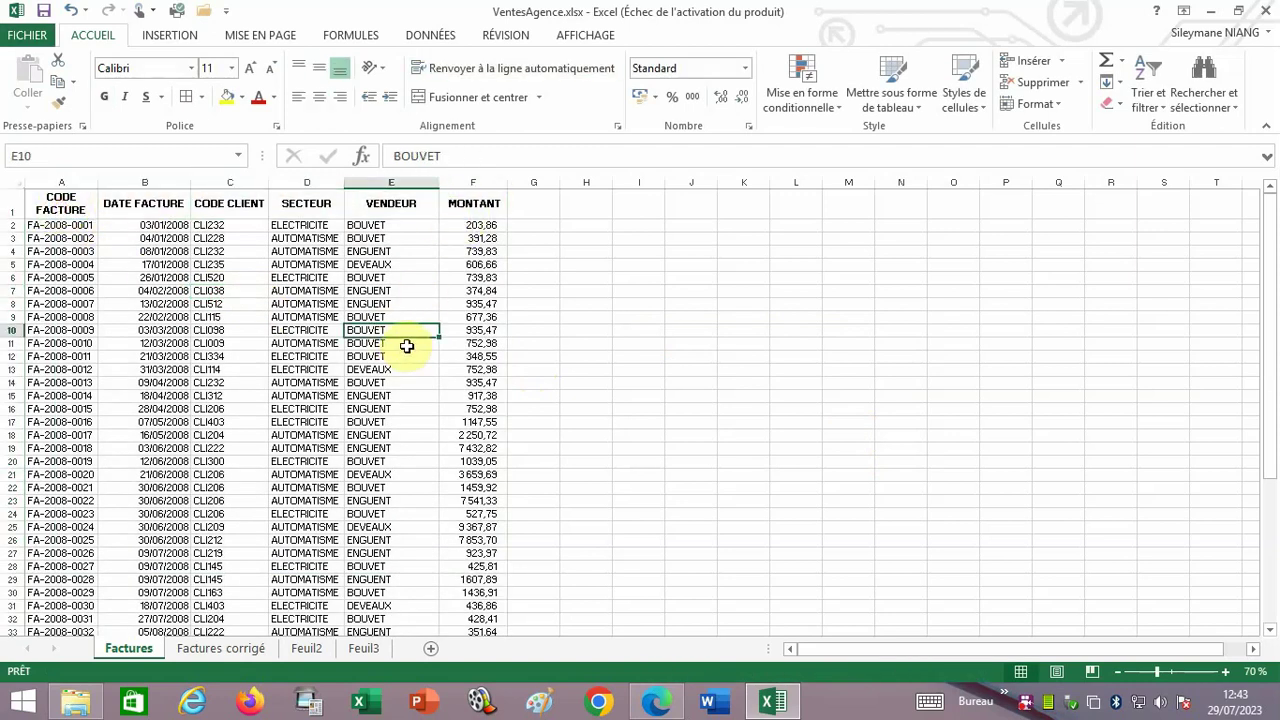
key("ctrl+a")
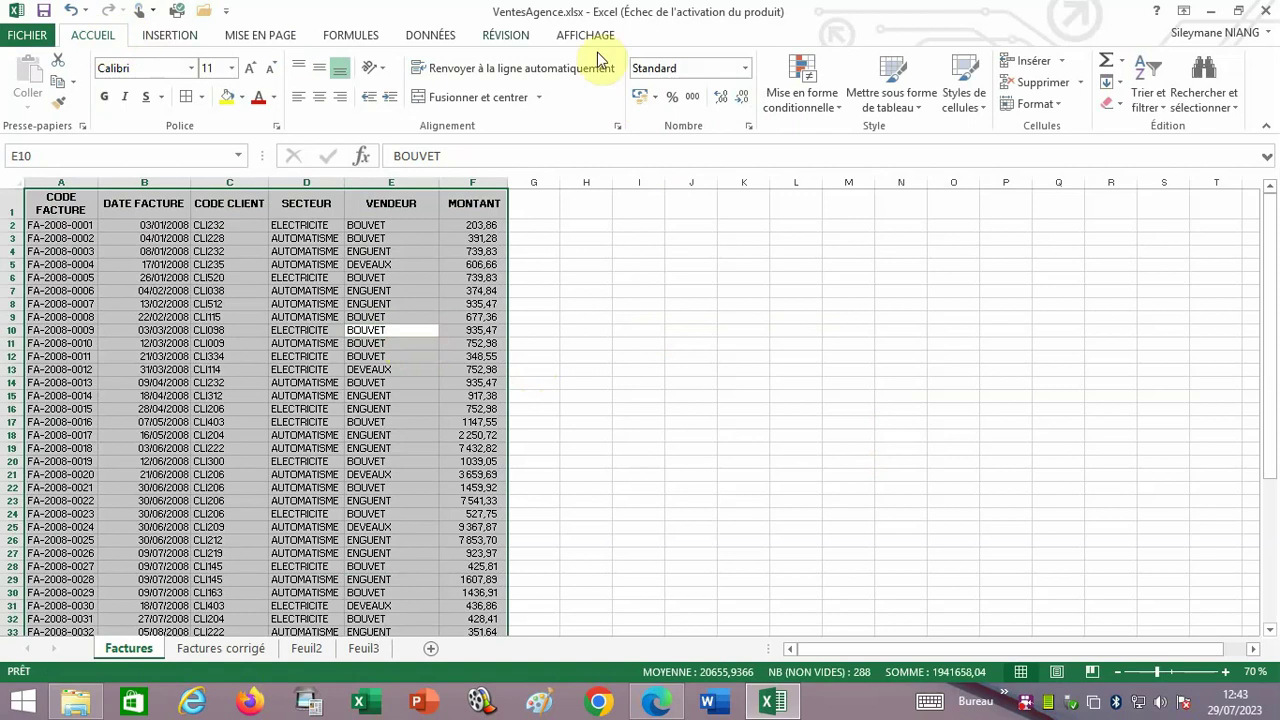
left_click(914, 106)
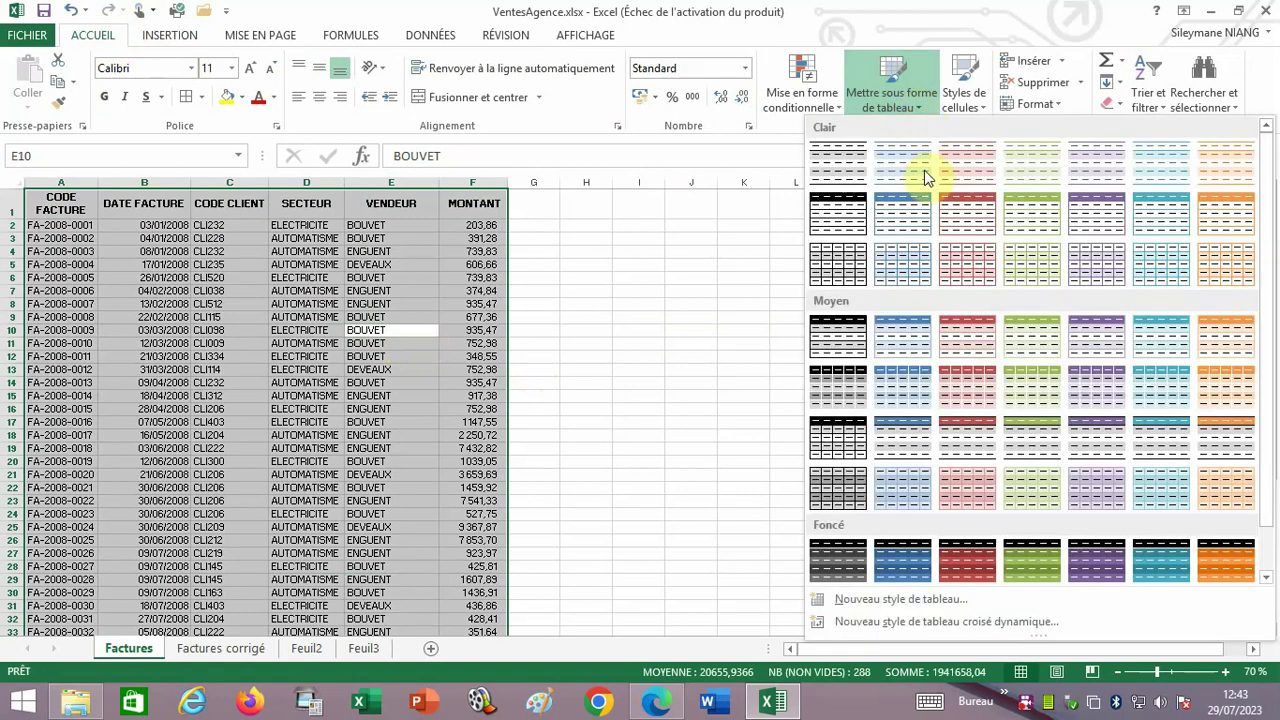
left_click(899, 441)
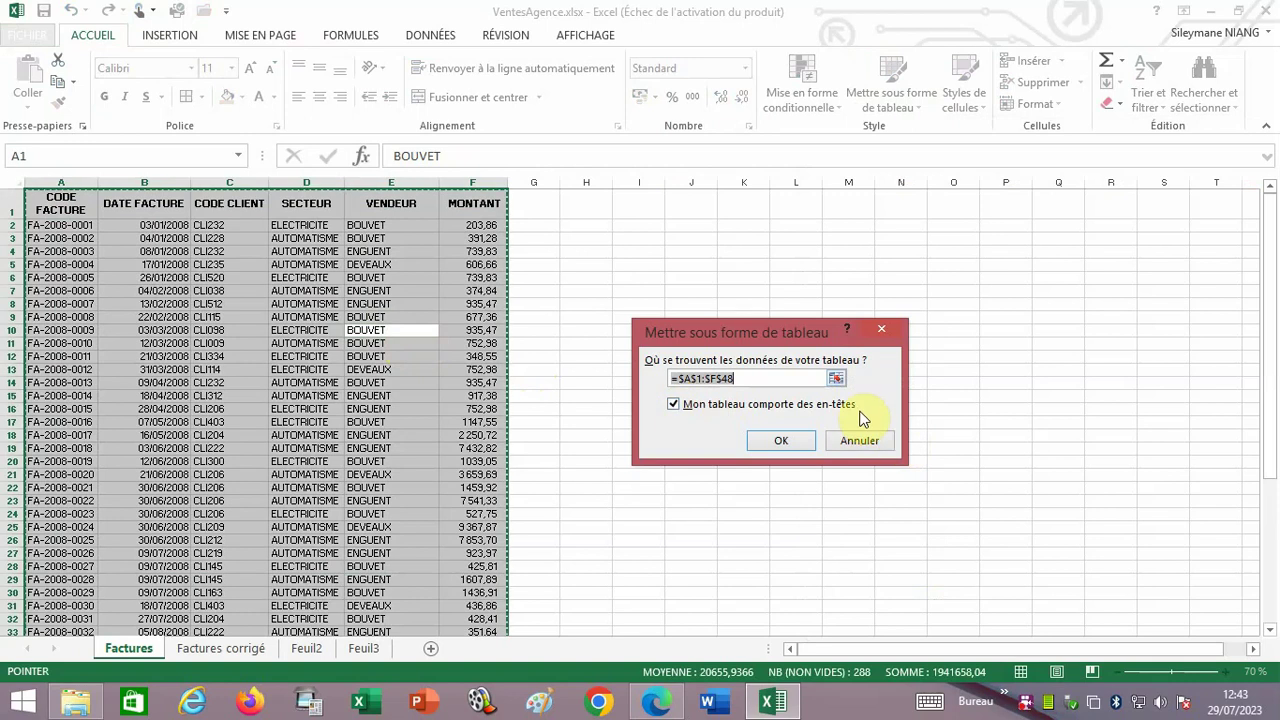
left_click(673, 404)
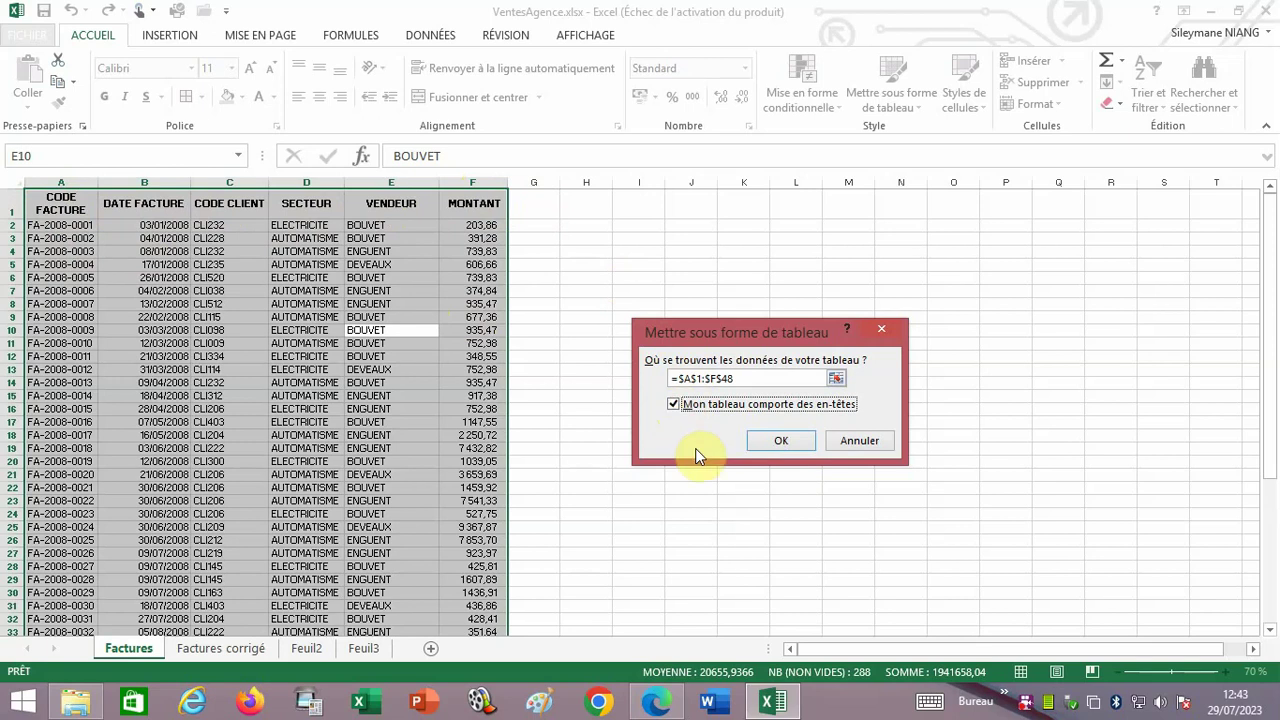
left_click(778, 442)
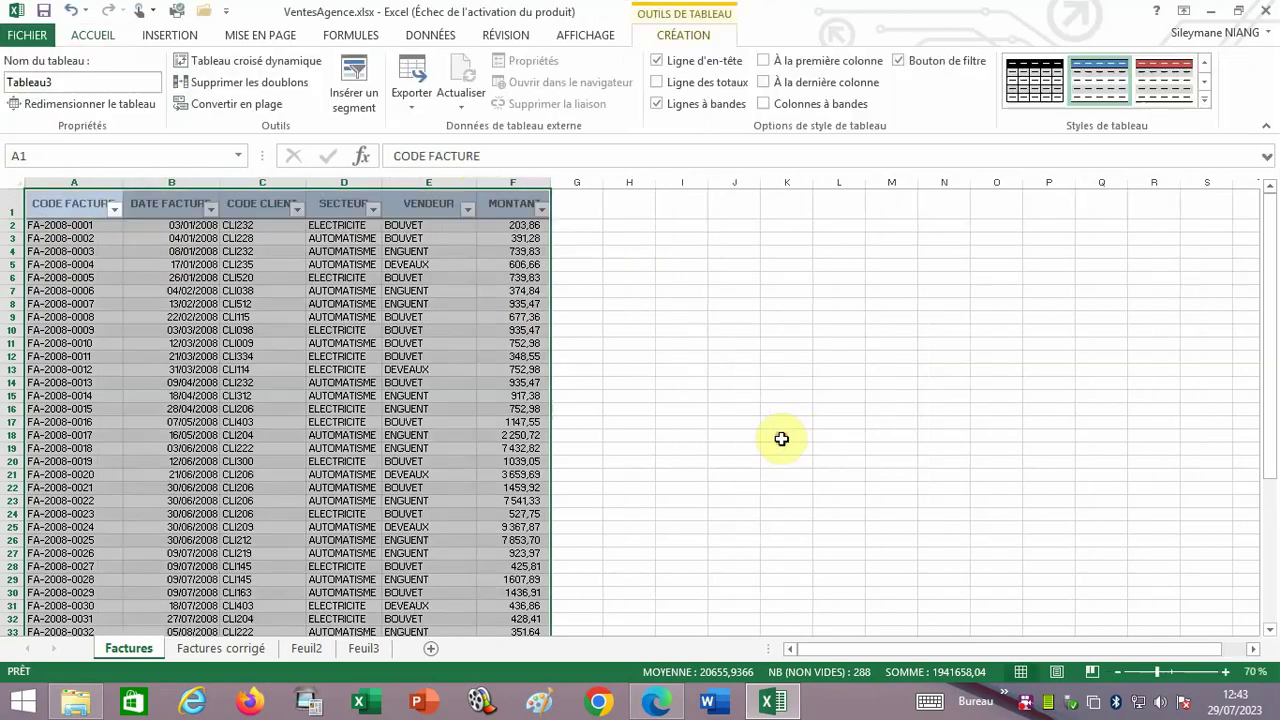
left_click(756, 355)
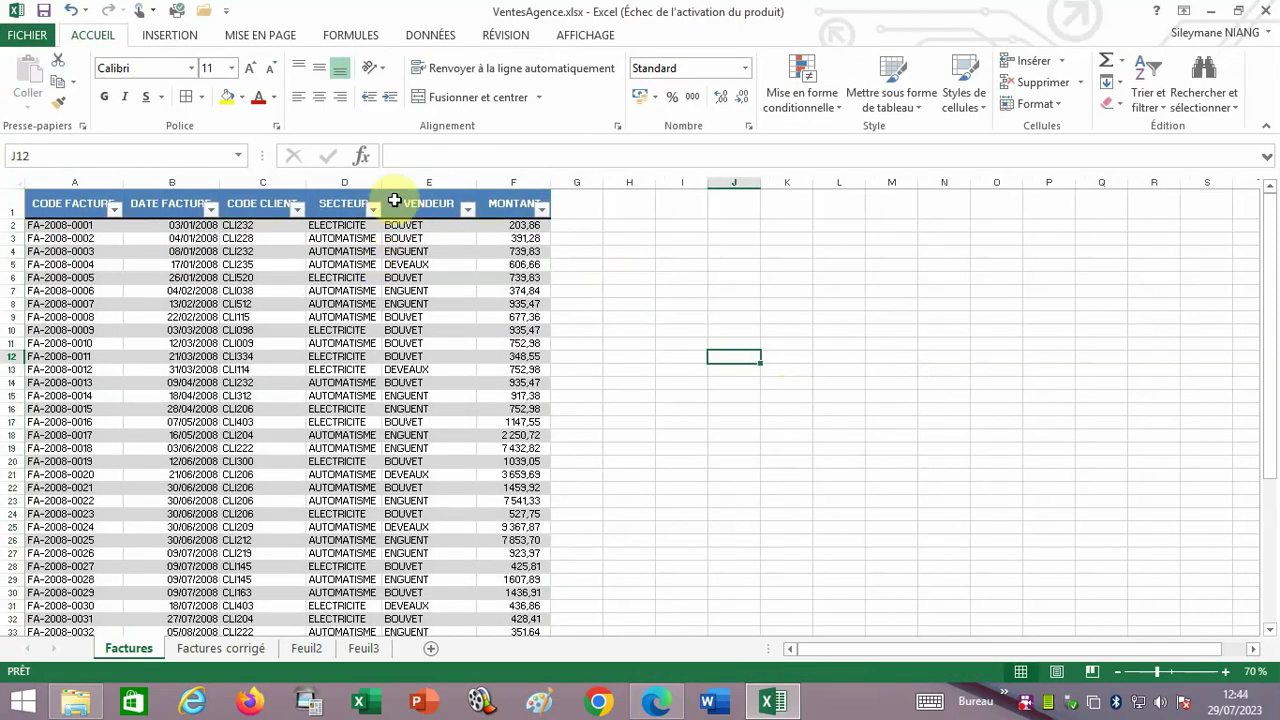
- Widen the SECTEUR column of the invoice table
left_click_drag(390, 182, 437, 182)
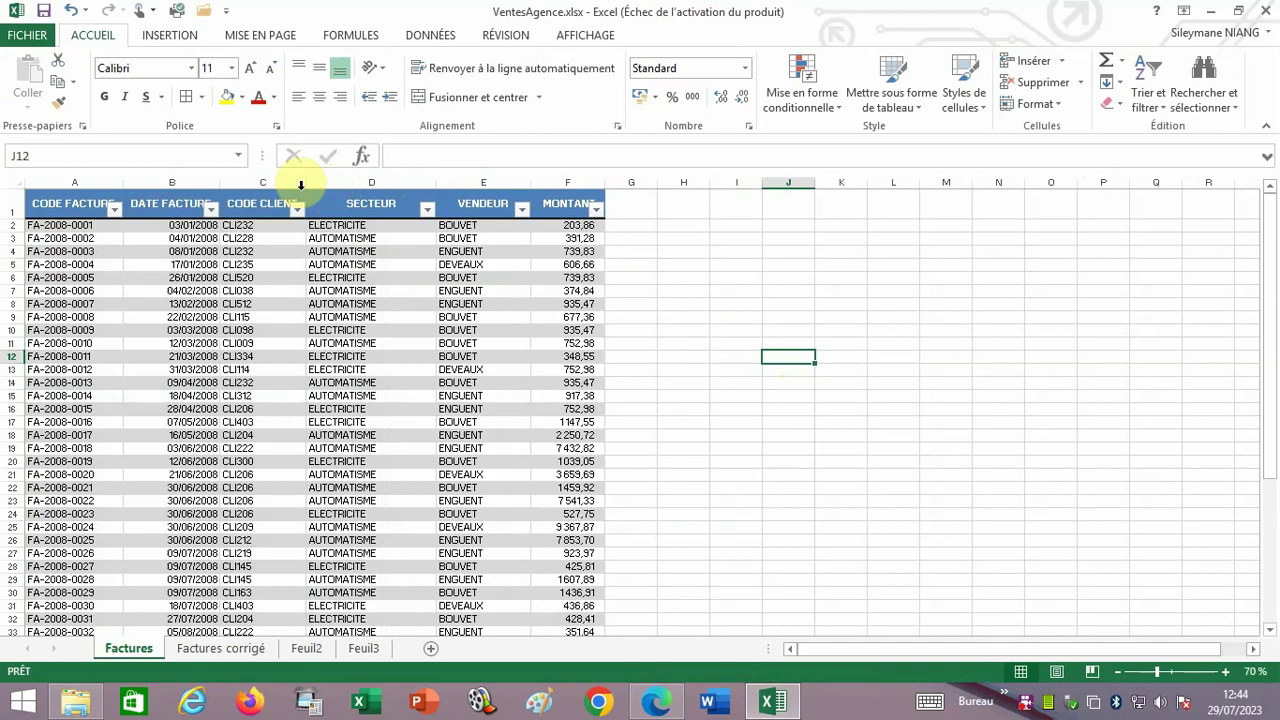
left_click(300, 184)
left_click(483, 408)
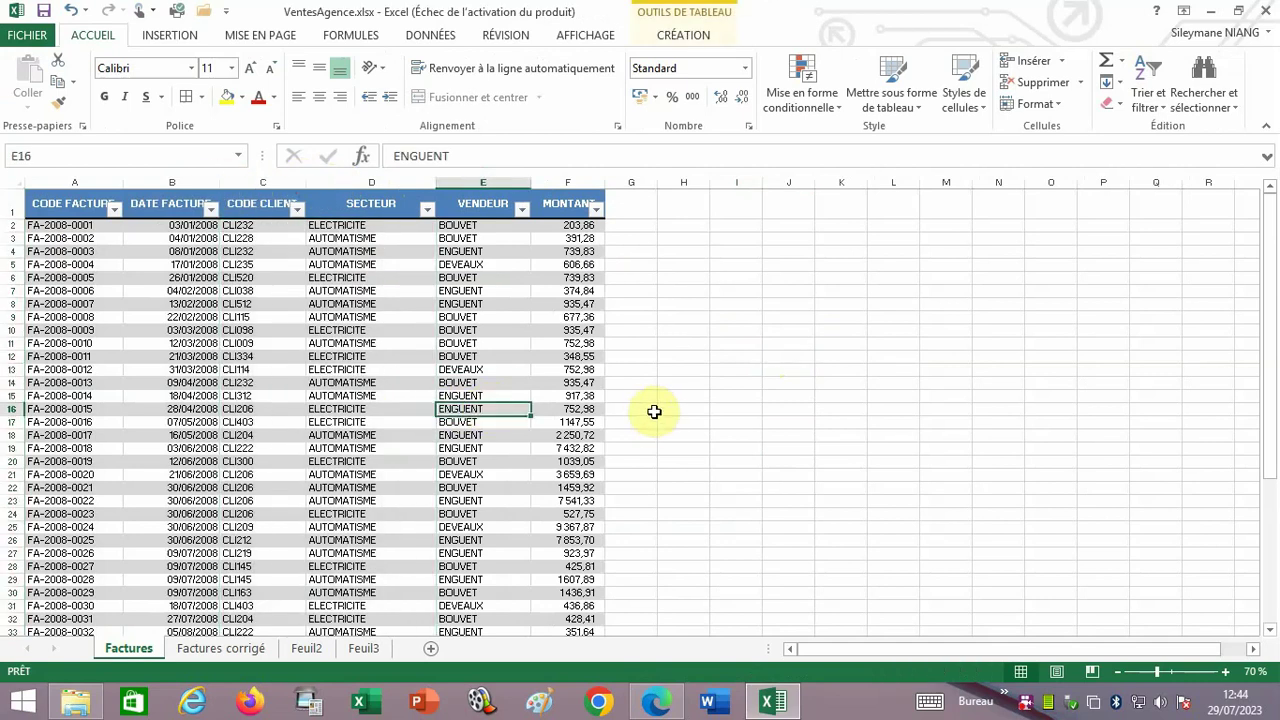
- Collapse the ribbon and zoom the Factures sheet in to 90%
scroll(651, 374, "down", 1)
scroll(657, 367, "down", 2)
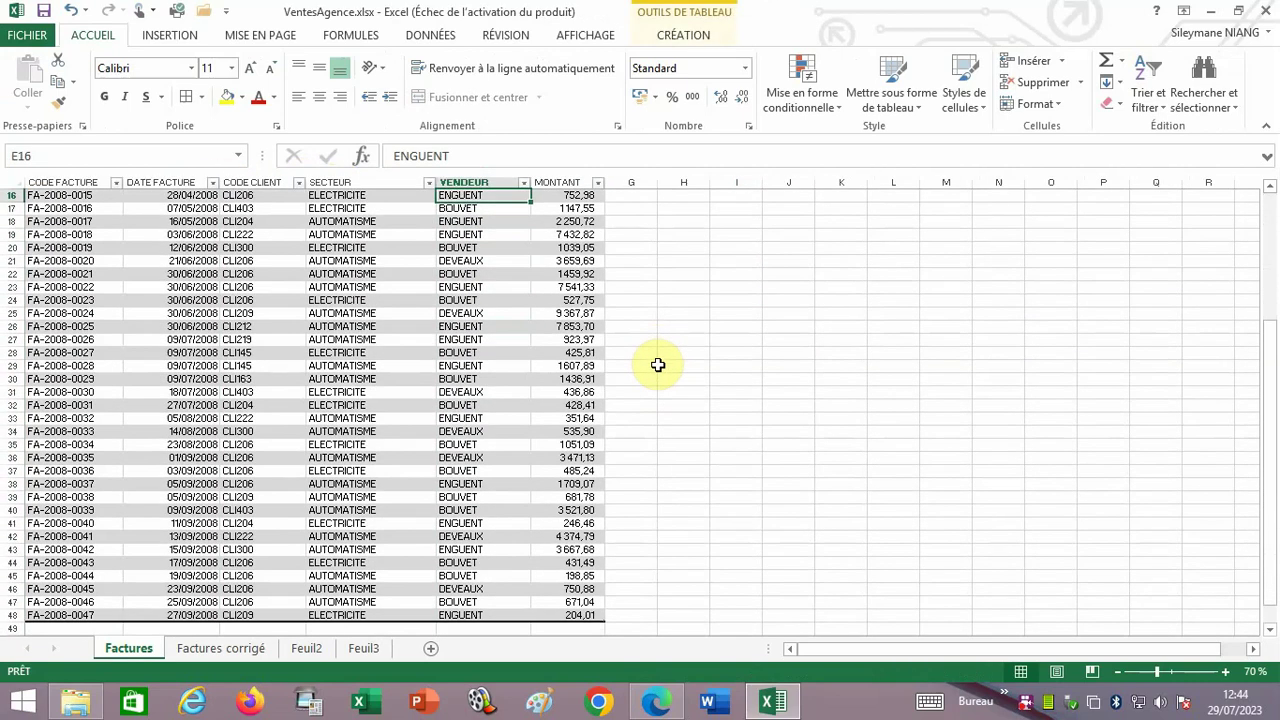
scroll(657, 363, "up", 3)
scroll(500, 323, "down", 1)
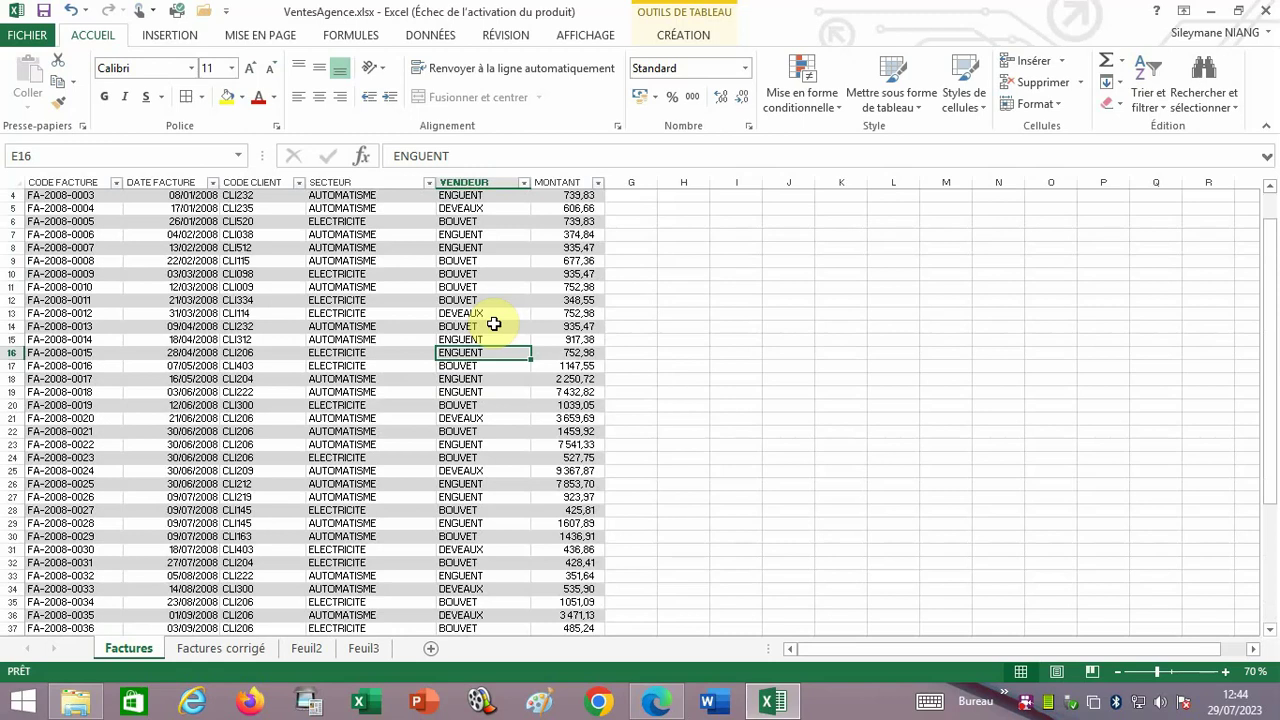
scroll(503, 303, "up", 1)
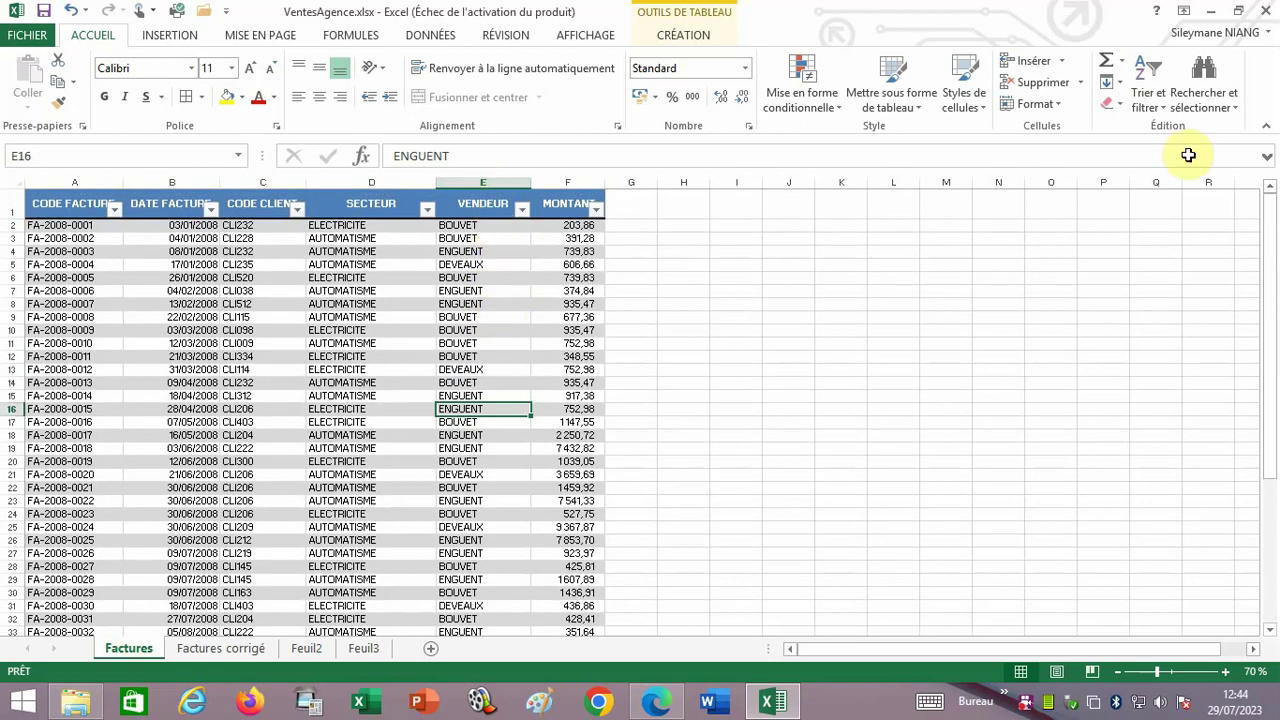
key("ctrl+F1")
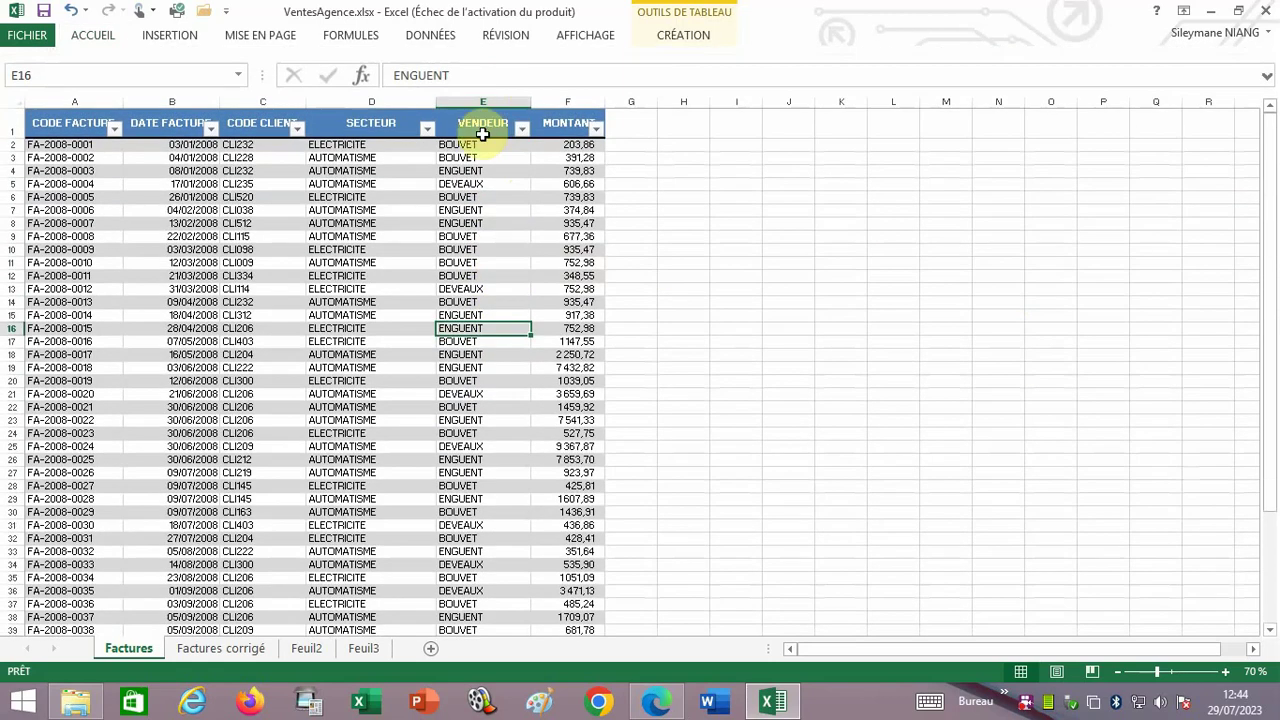
left_click(1225, 671)
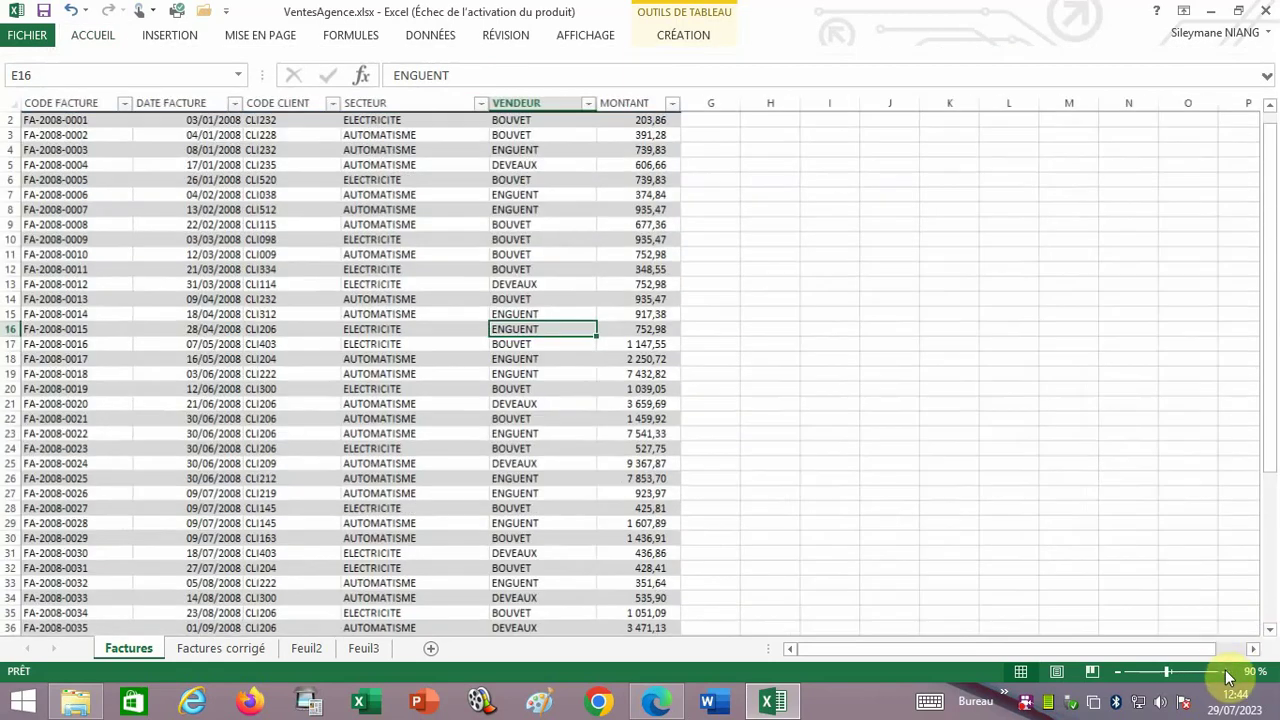
left_click(1225, 671)
scroll(949, 406, "up", 1)
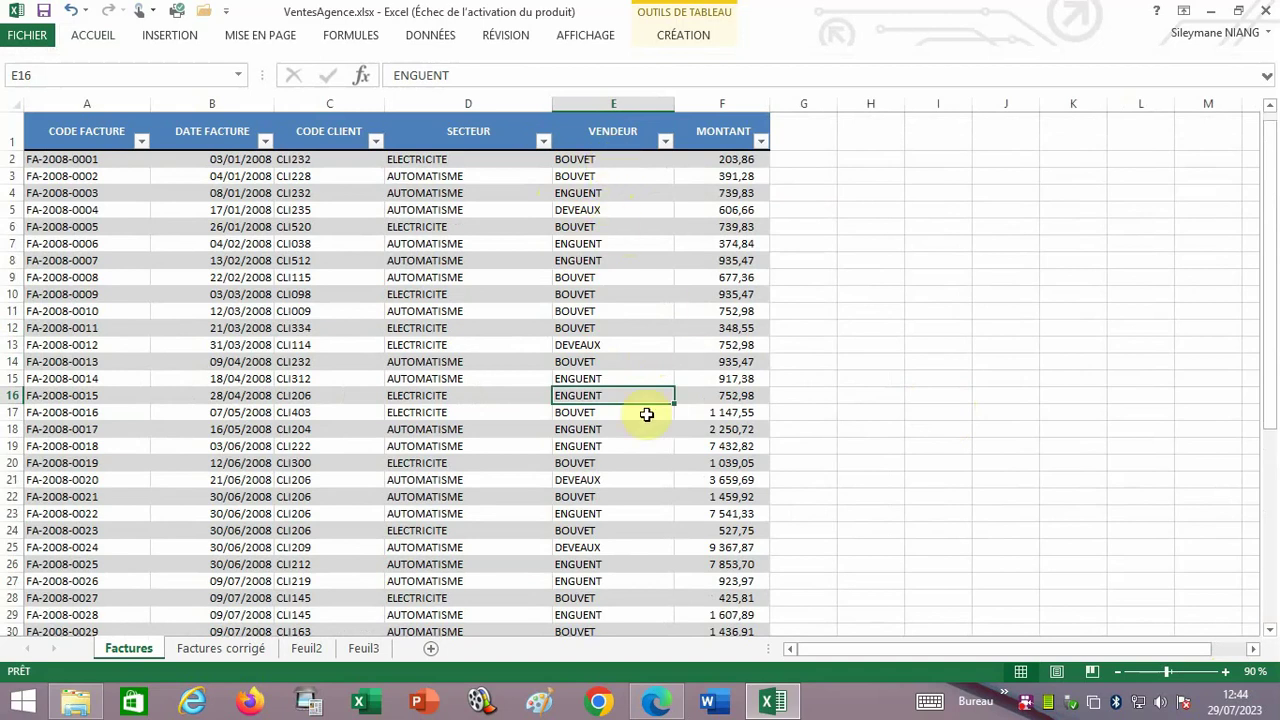
- Add a totals row (Ligne des totaux) at the end of the invoice table
scroll(649, 410, "down", 5)
scroll(651, 407, "down", 2)
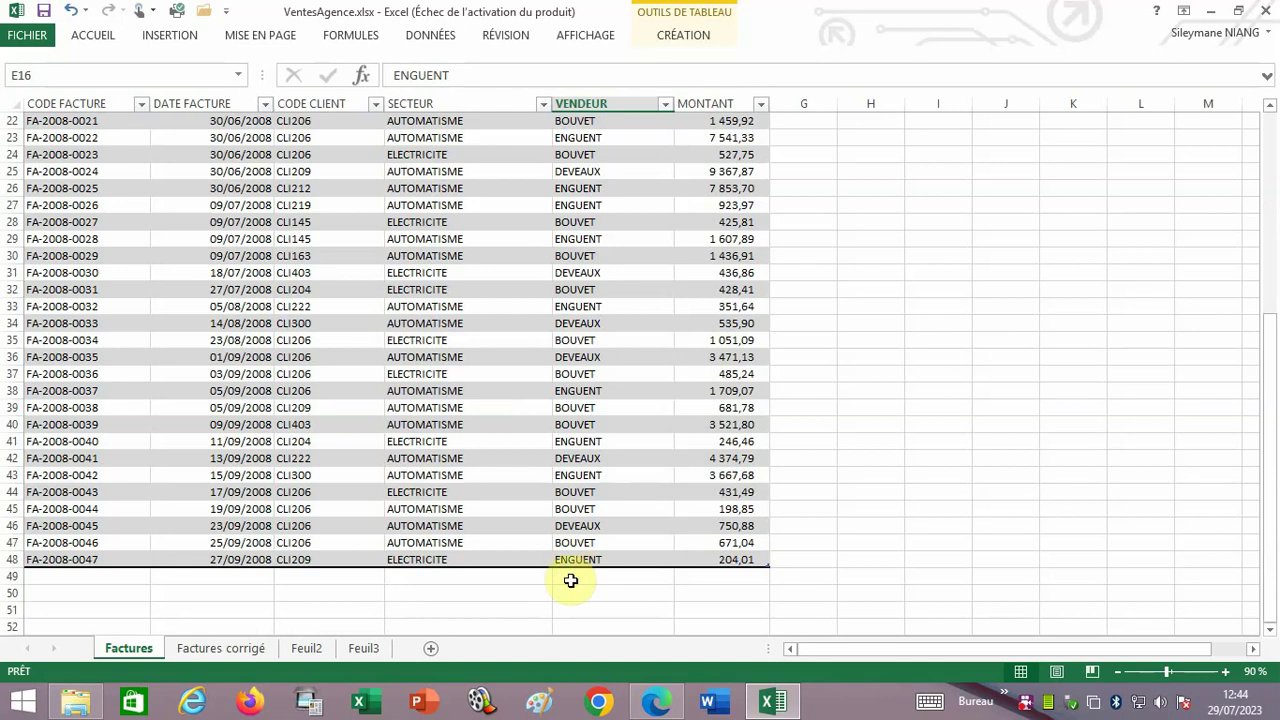
left_click(608, 460)
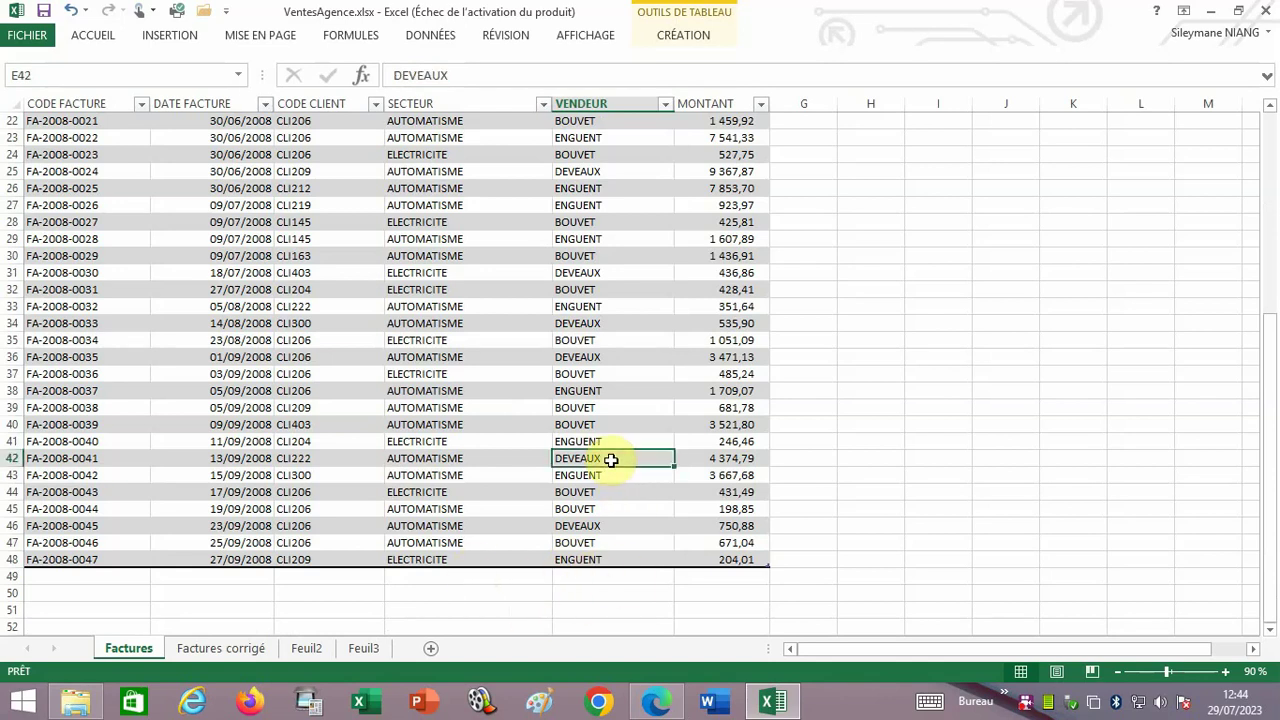
left_click(700, 38)
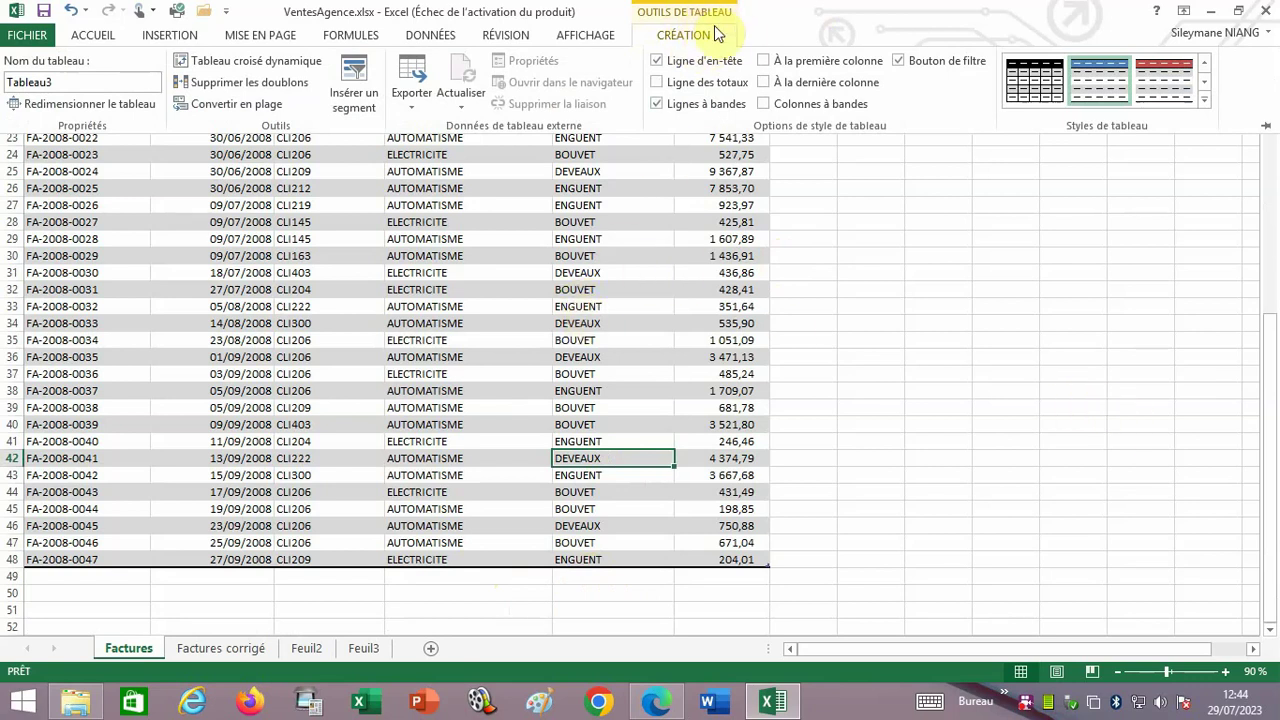
left_click(657, 82)
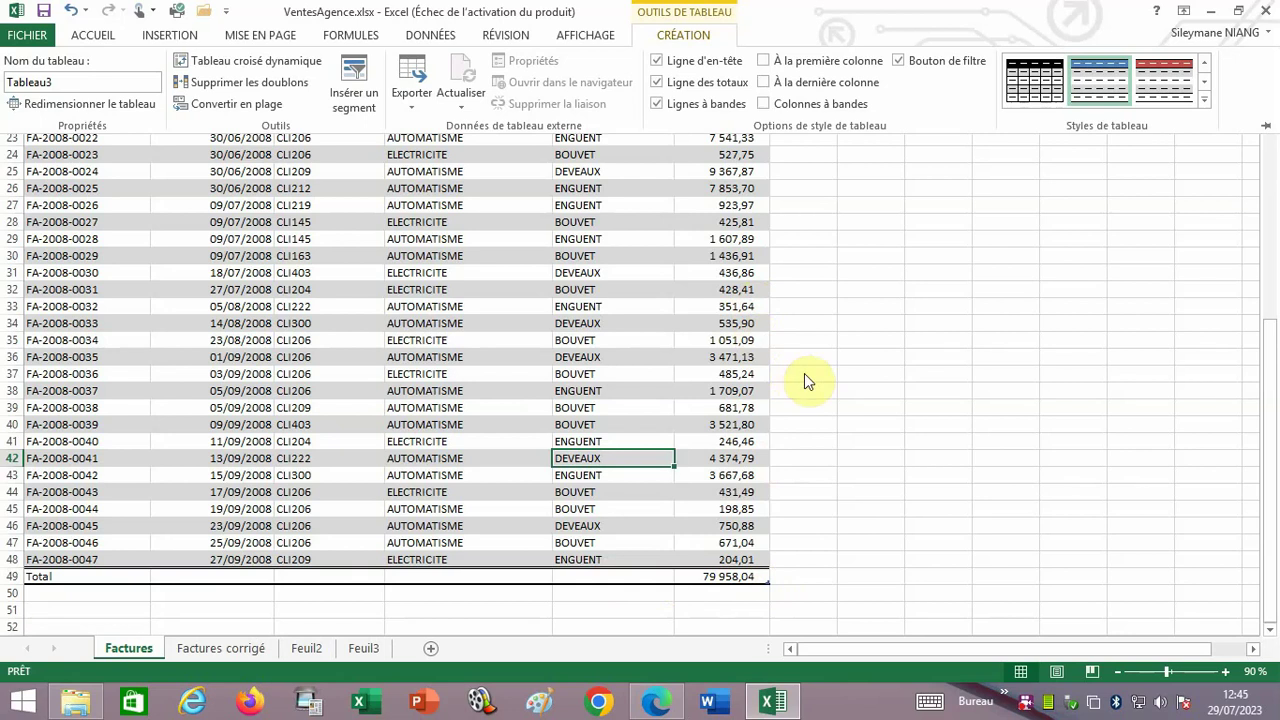
- Collapse the ribbon again and choose Somme as the function for the MONTANT total
key("ctrl+F1")
left_click(703, 355)
scroll(703, 355, "up", 7)
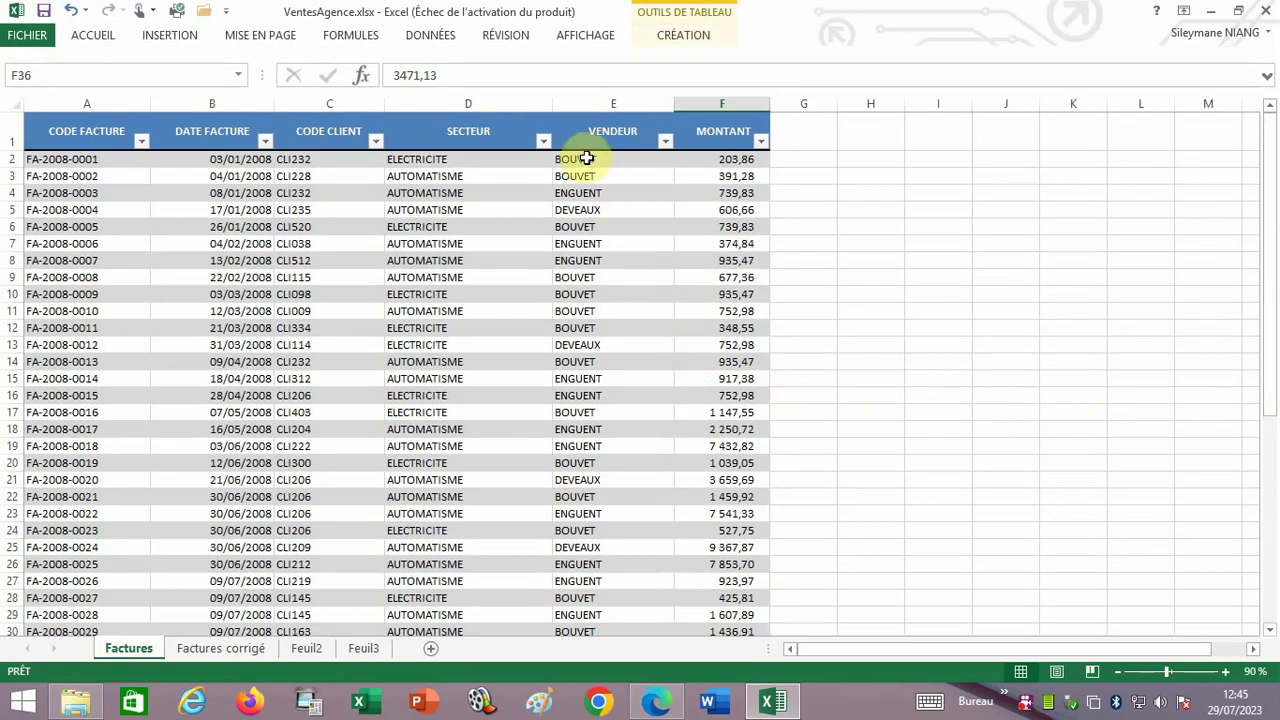
scroll(763, 430, "down", 5)
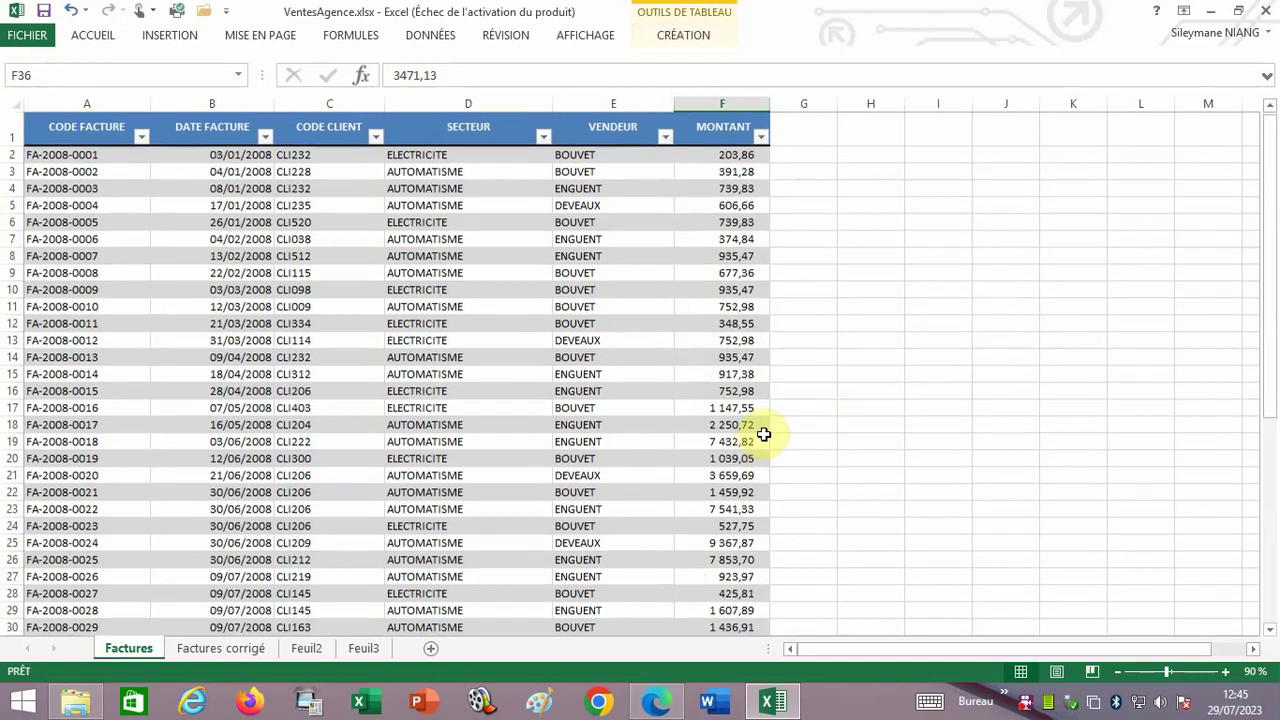
scroll(764, 429, "down", 3)
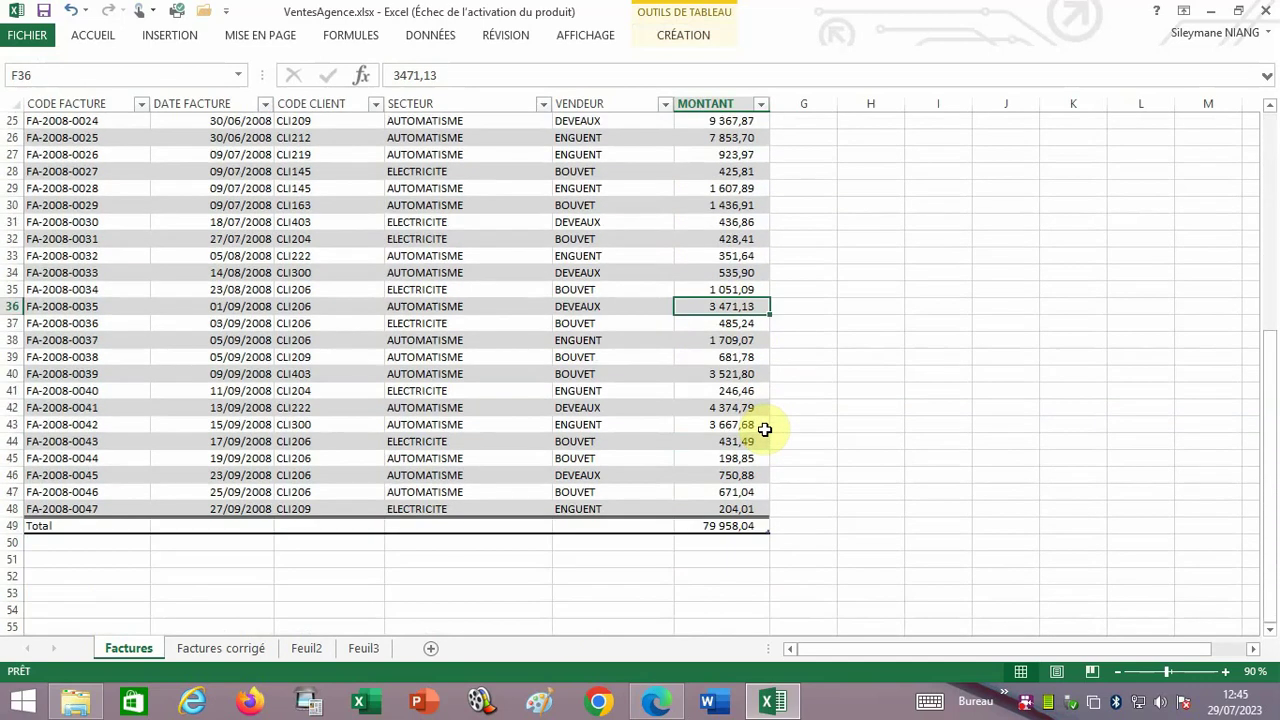
left_click(733, 527)
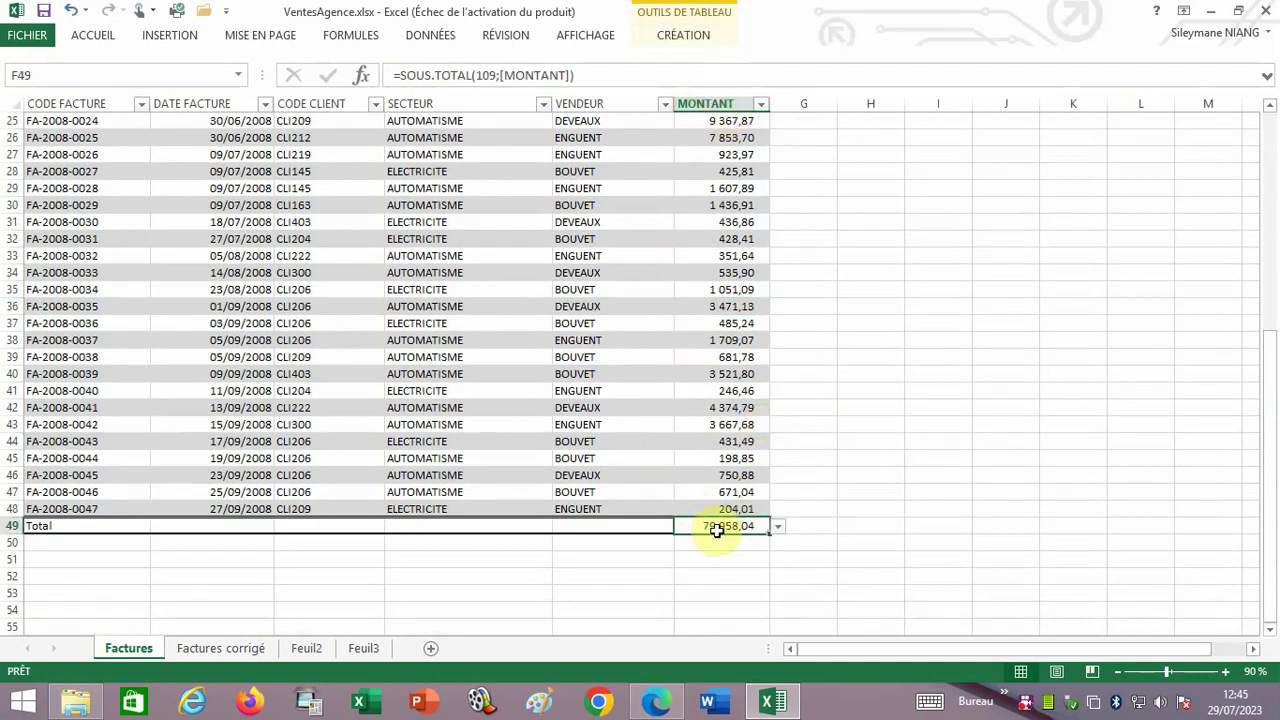
left_click(778, 527)
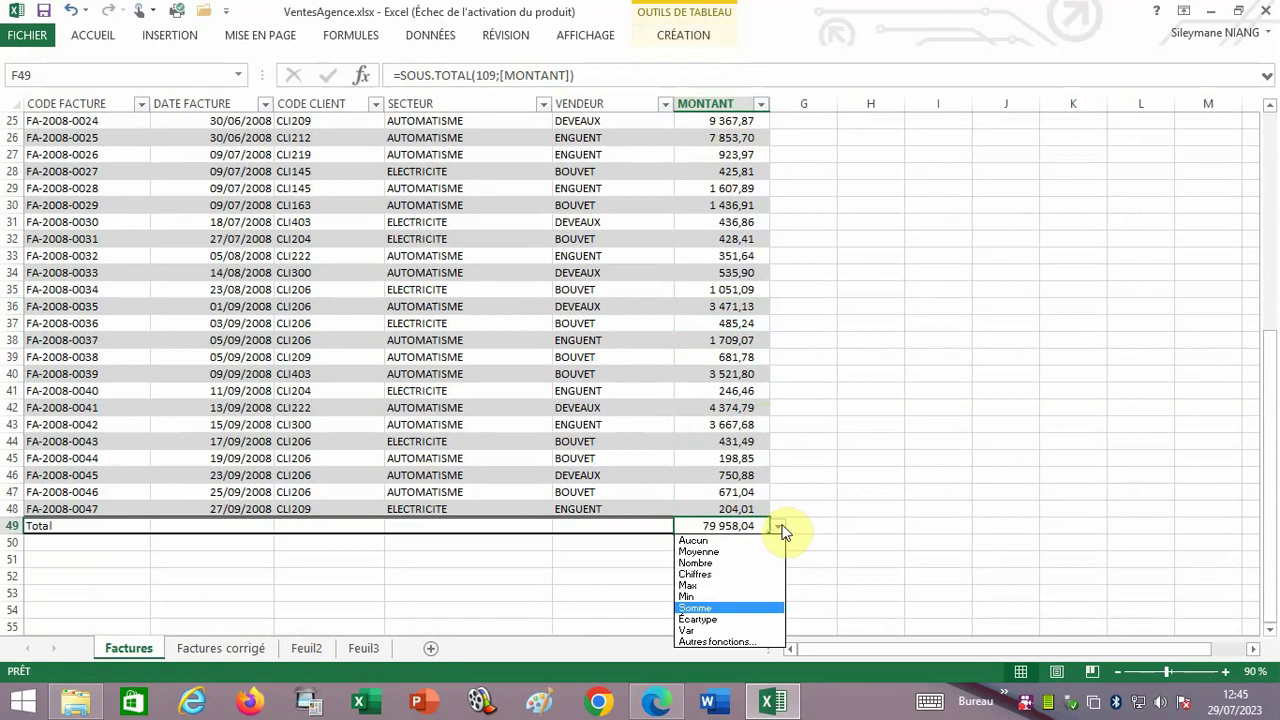
left_click(710, 609)
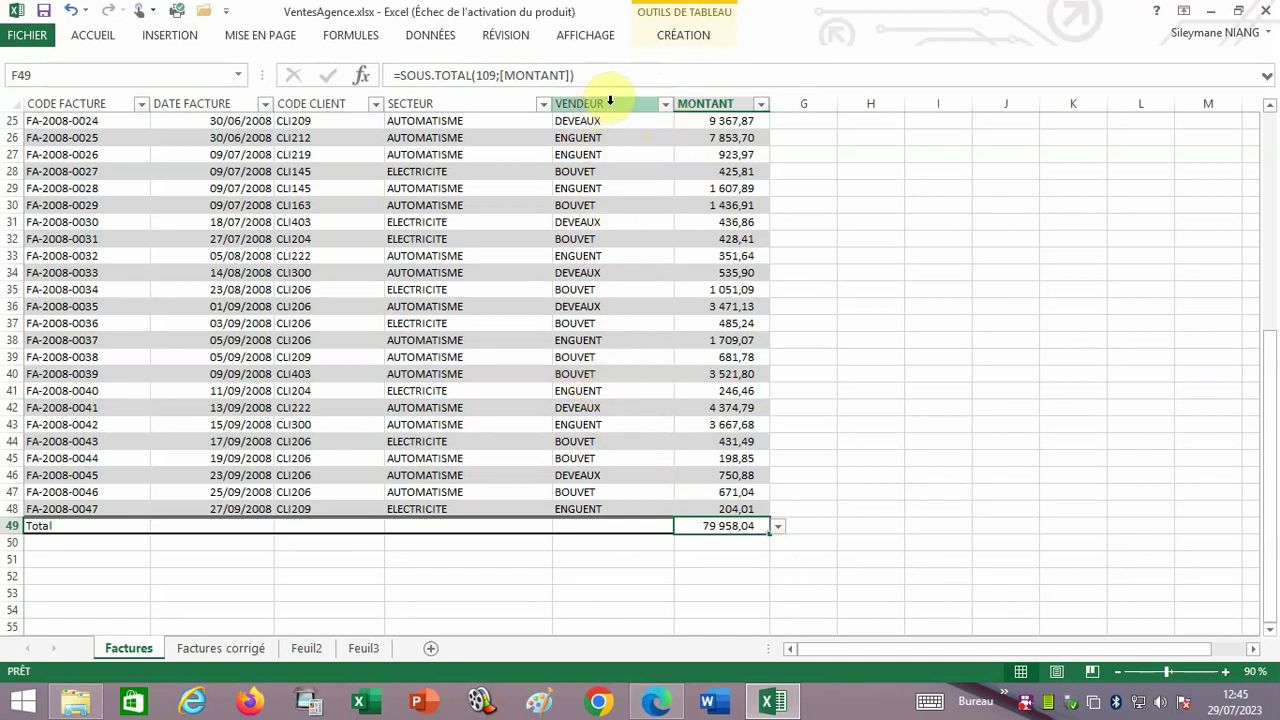
- Filter the VENDEUR column to show only the invoices of the first salesperson in the filter list
left_click(666, 106)
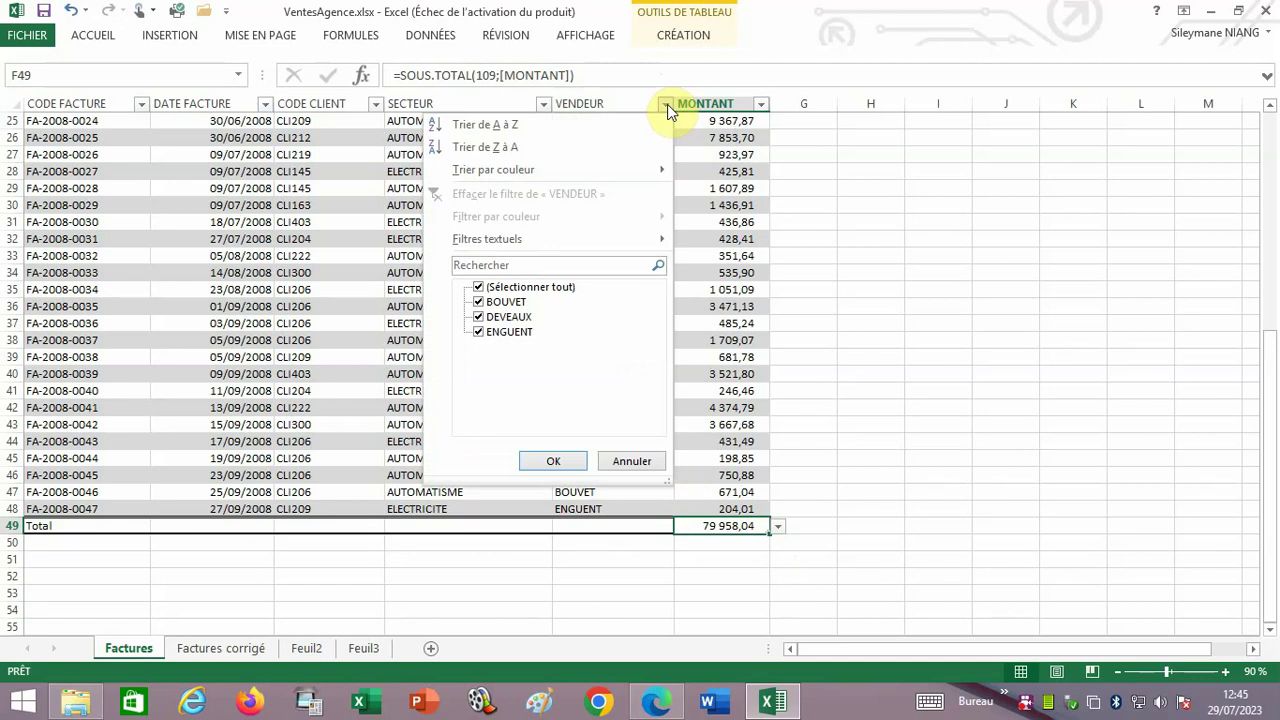
left_click(479, 287)
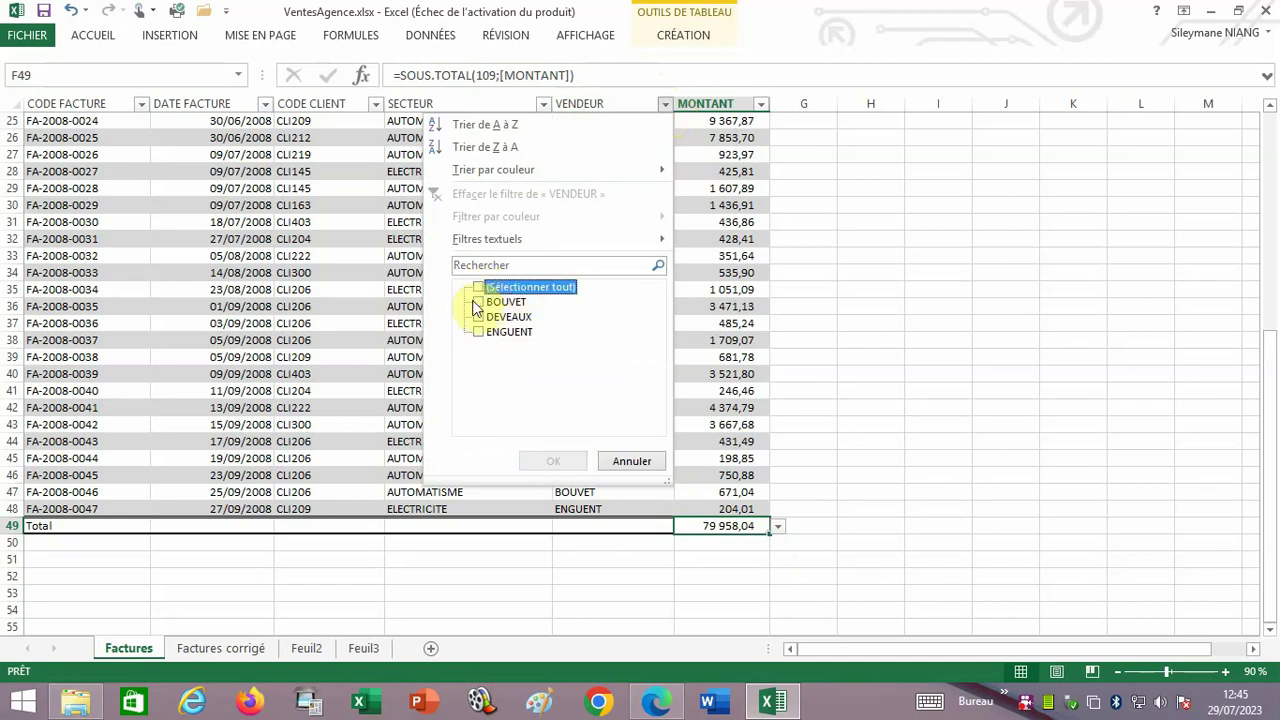
left_click(480, 301)
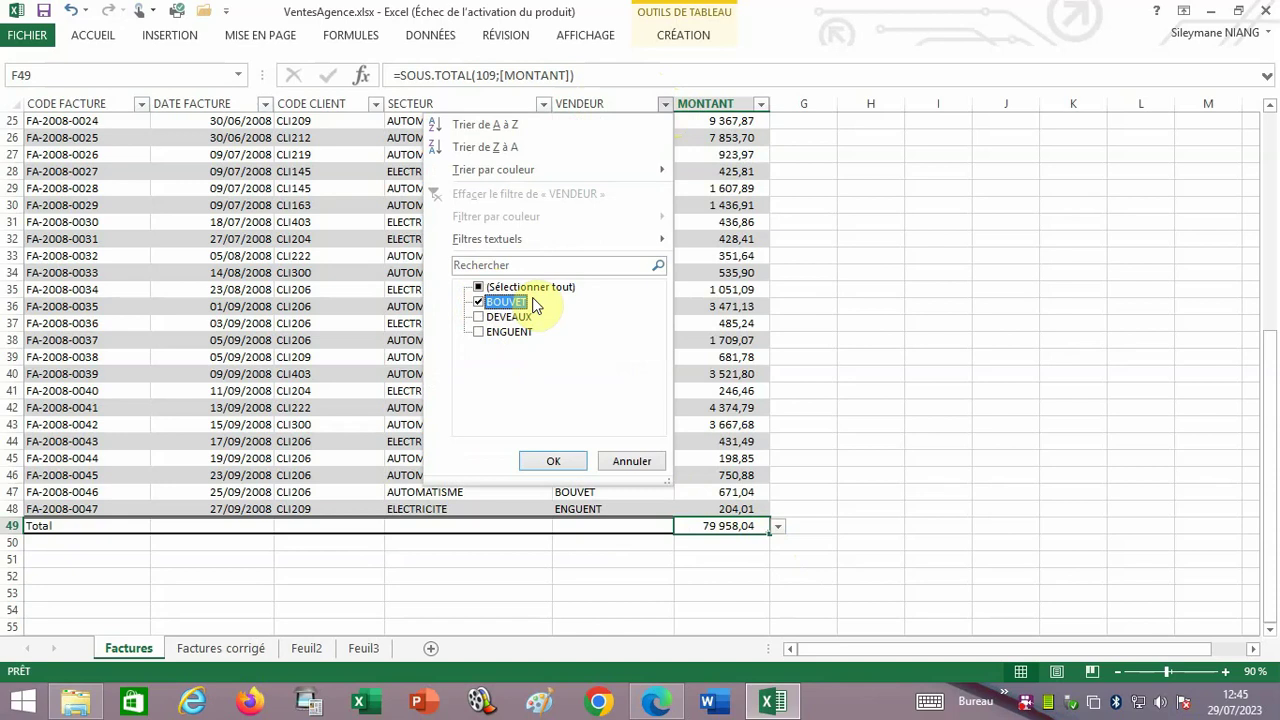
left_click(558, 464)
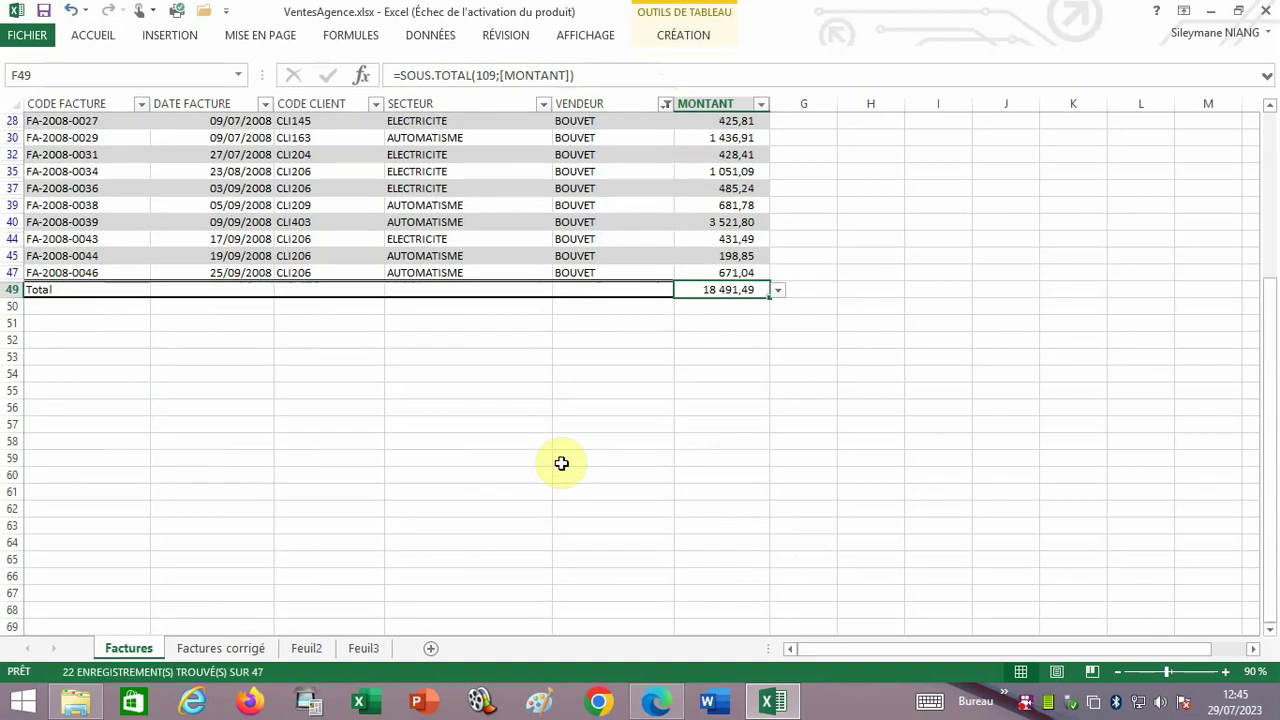
scroll(582, 240, "up", 6)
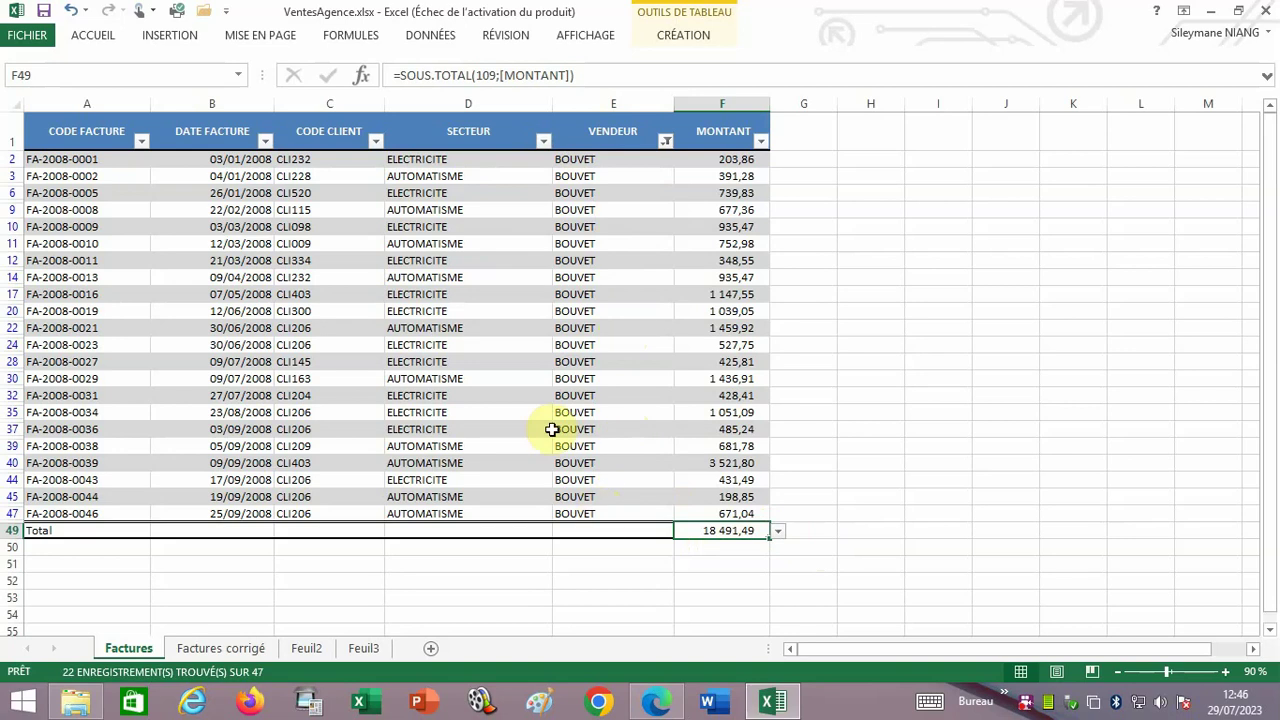
- Set the VENDEUR cell of the totals row to the Nombre function
left_click(611, 530)
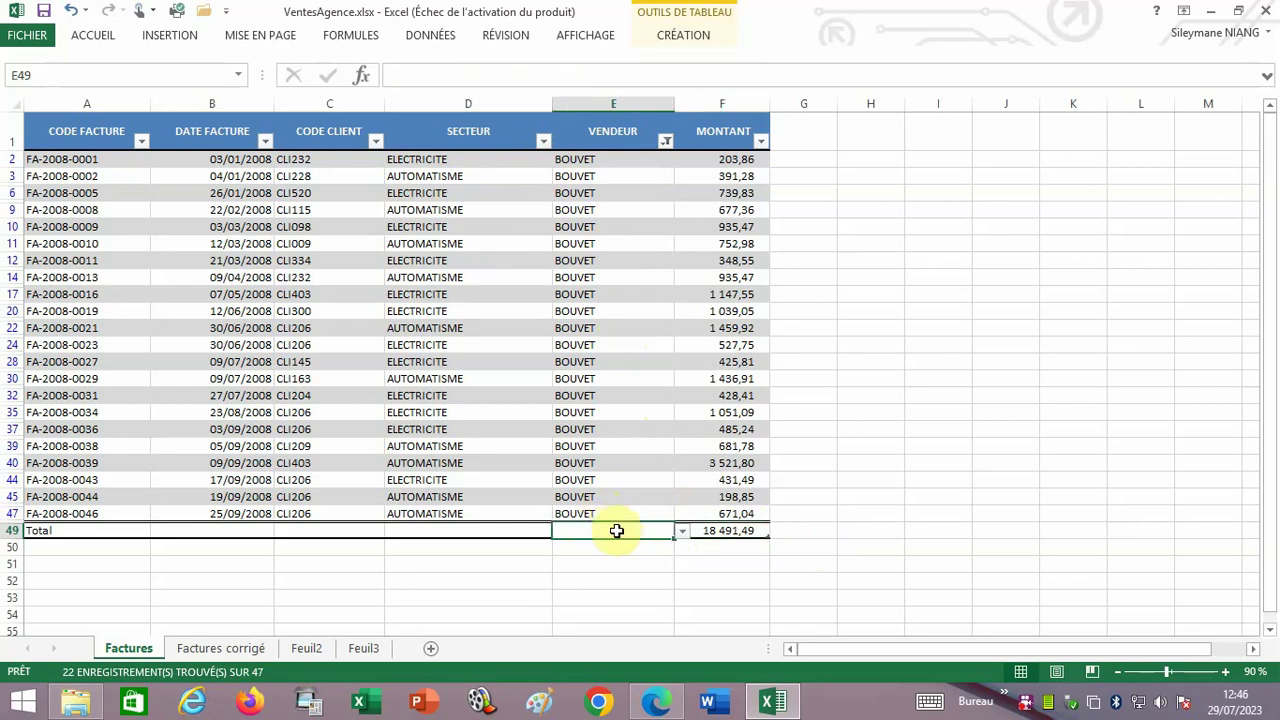
left_click(682, 531)
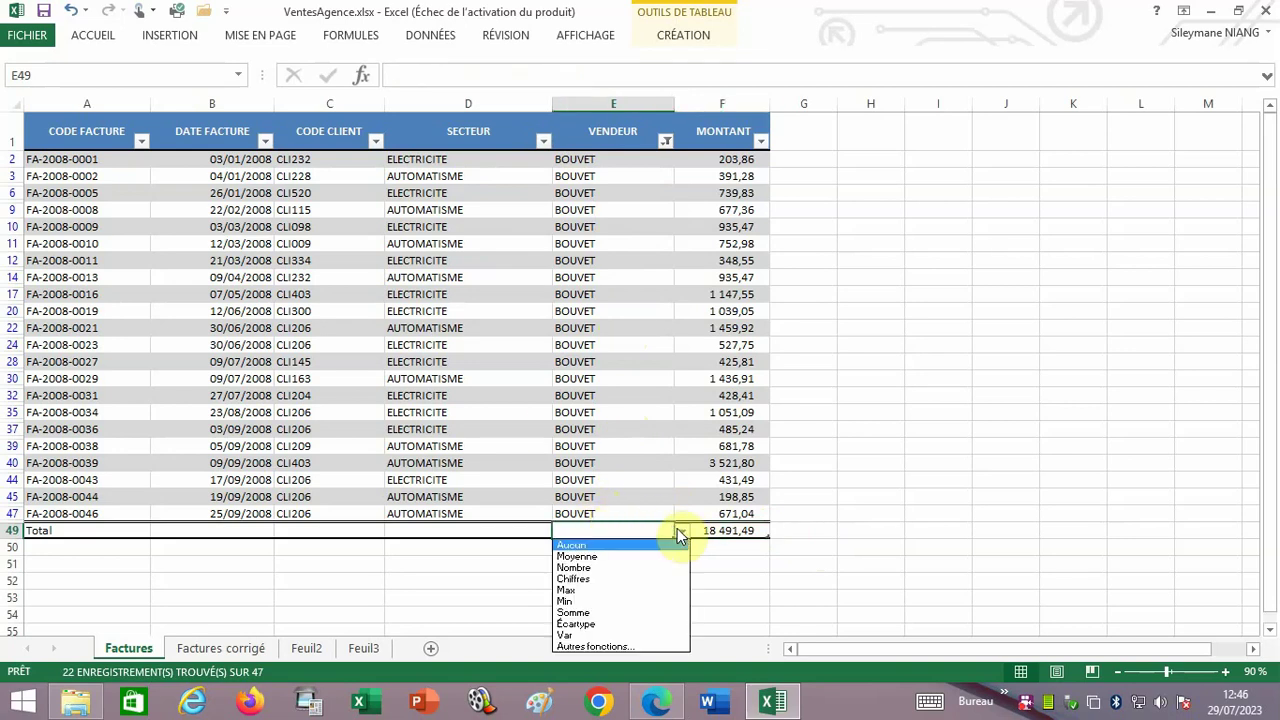
left_click(594, 568)
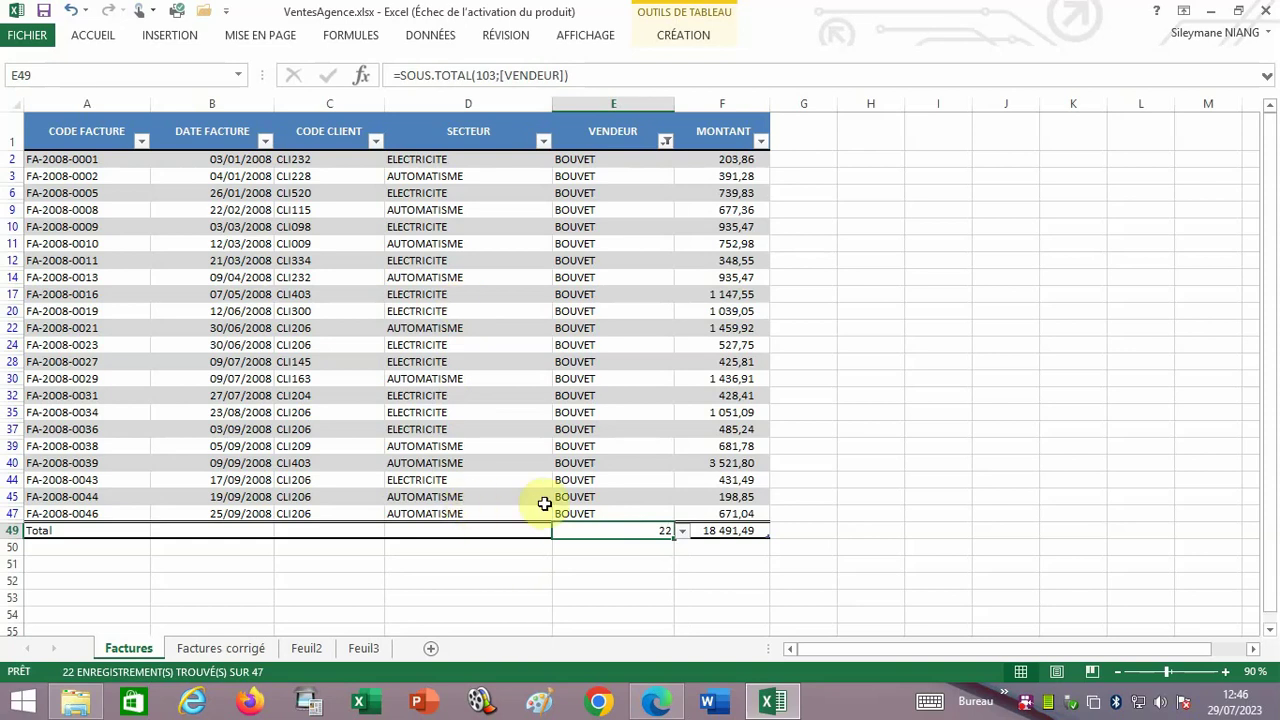
- Change the MONTANT cell of the totals row to the Moyenne function
left_click(740, 530)
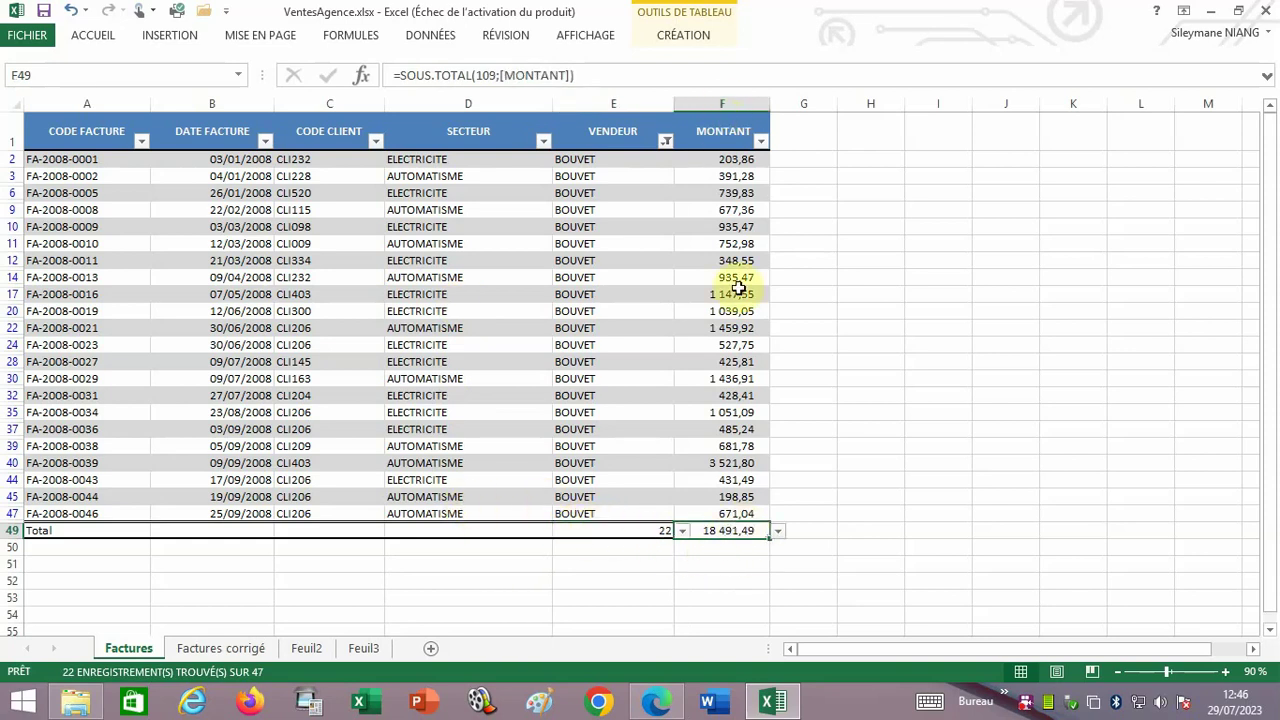
left_click(777, 530)
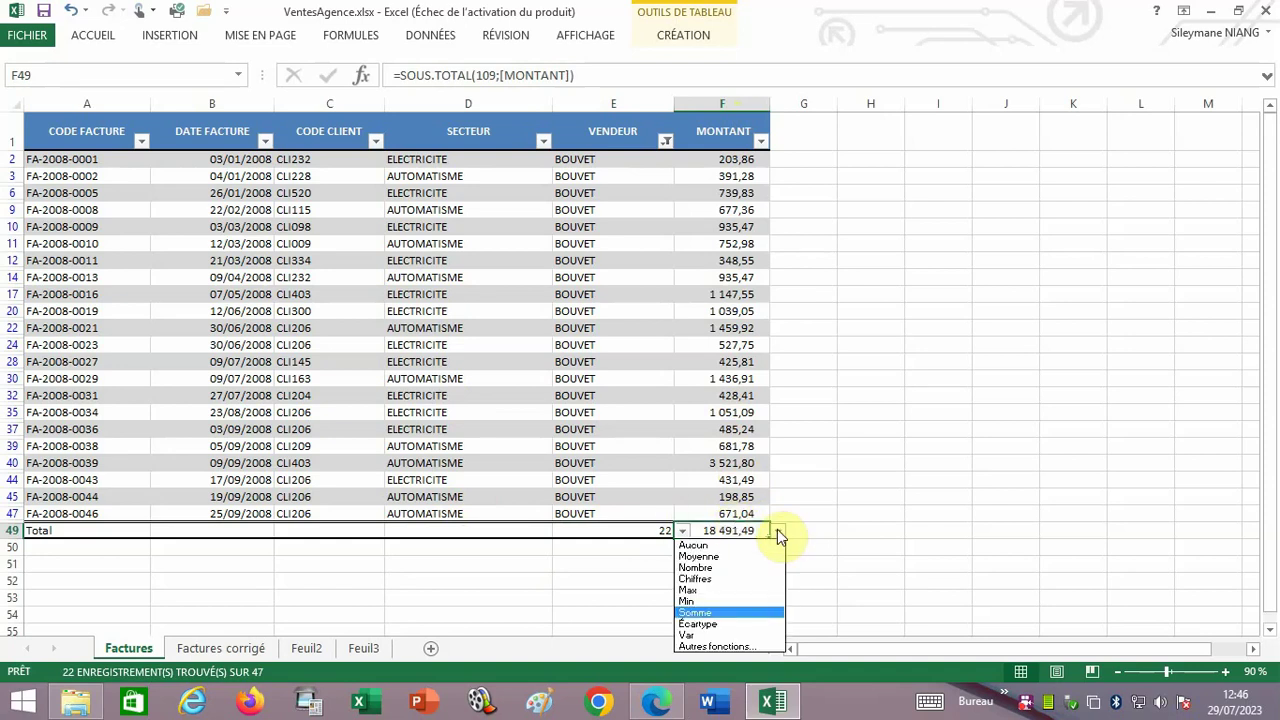
left_click(710, 557)
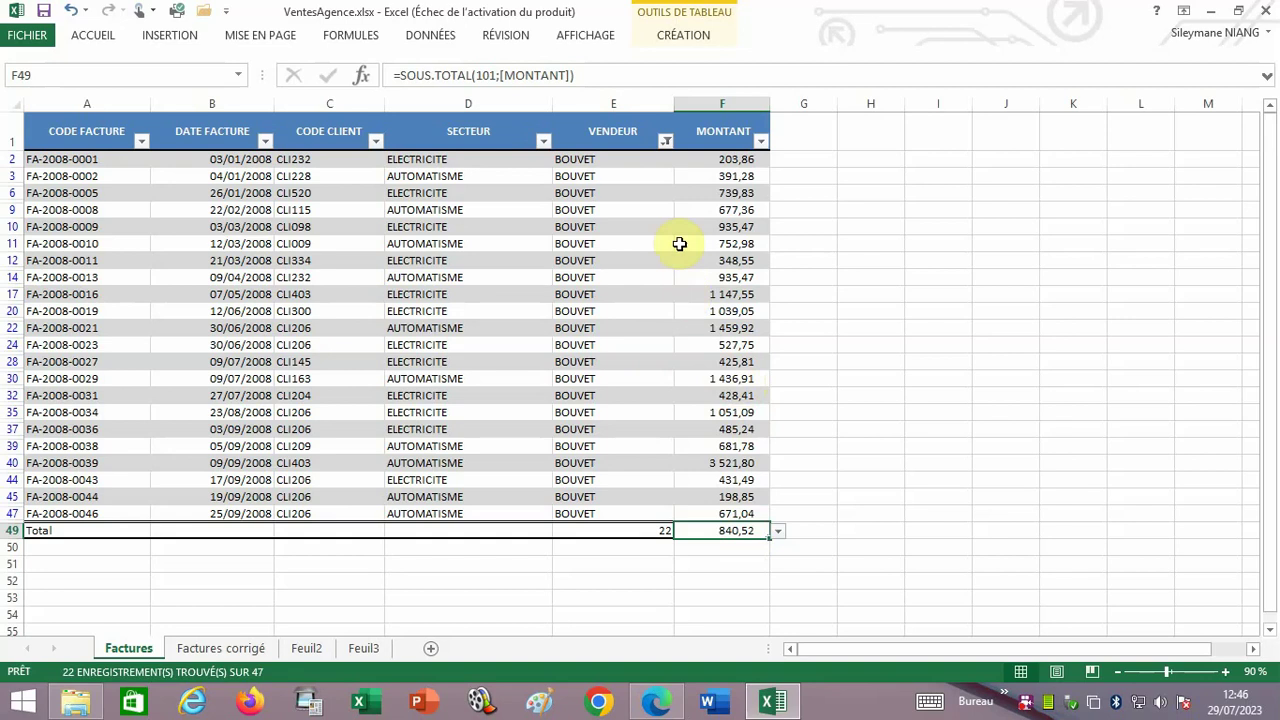
- Clear the VENDEUR filter and filter the column again to show only the third salesperson's invoices
left_click(666, 142)
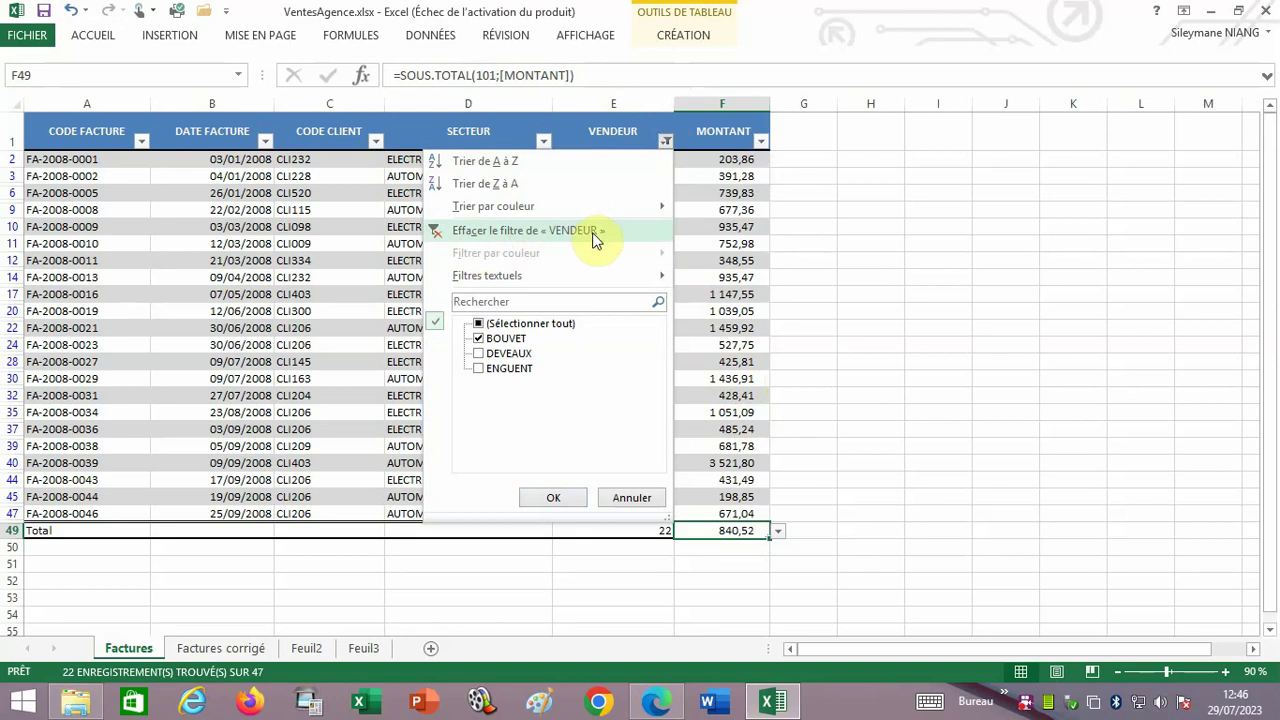
left_click(505, 236)
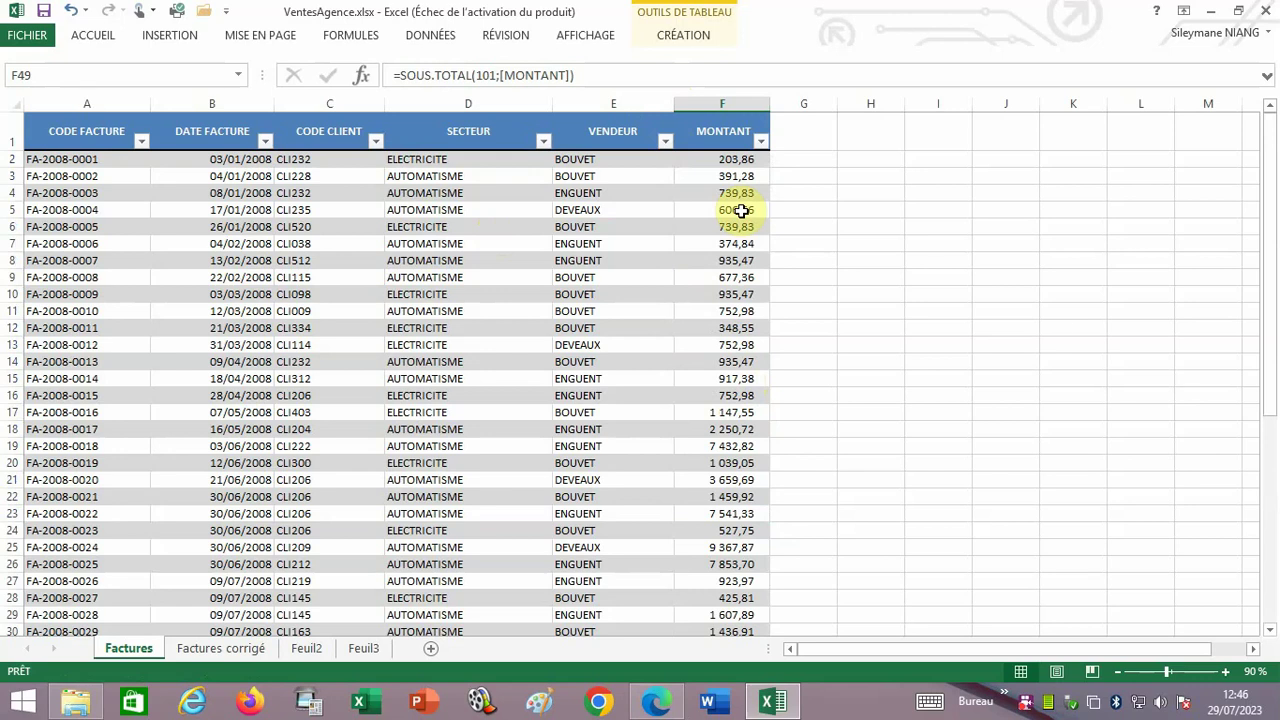
left_click(665, 140)
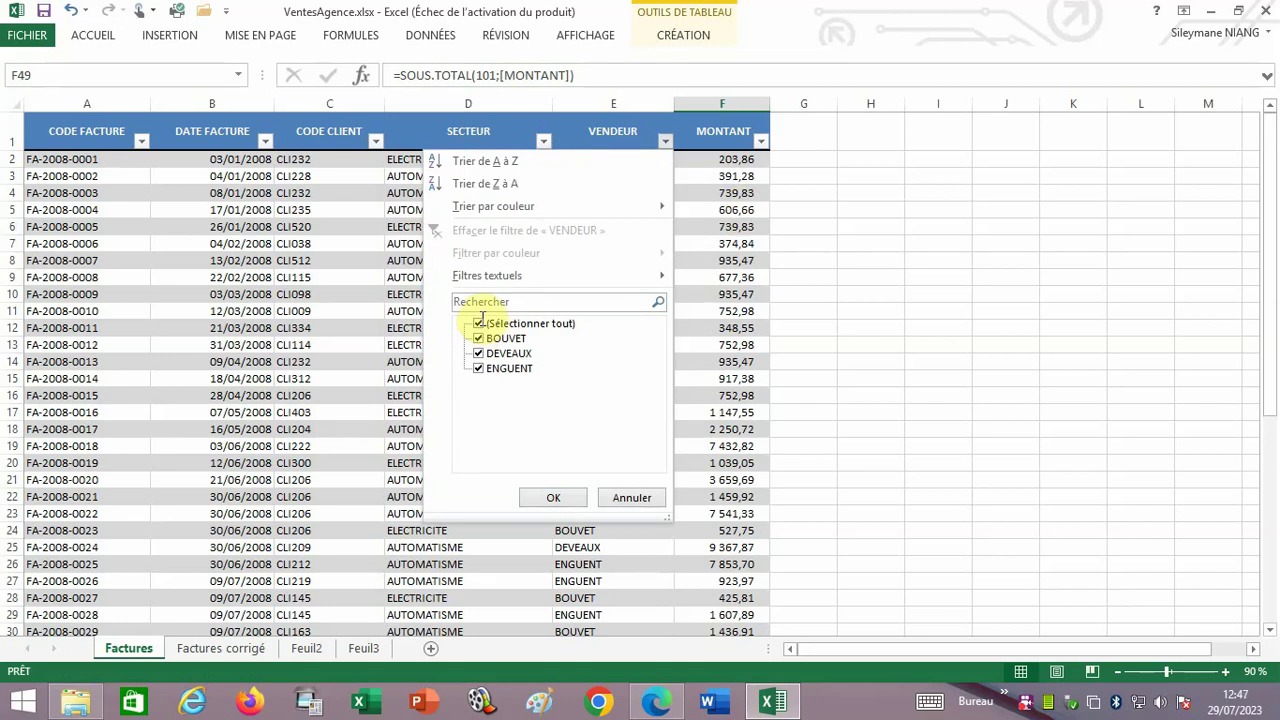
left_click(479, 323)
left_click(479, 368)
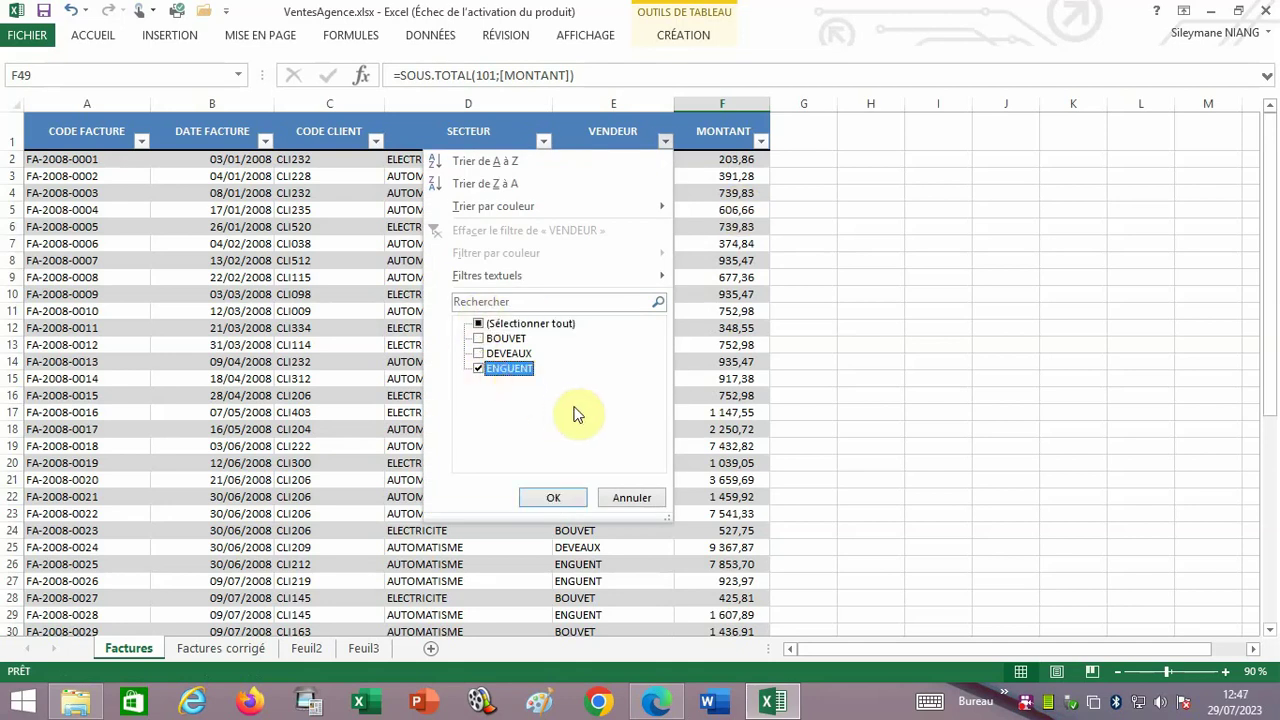
left_click(553, 500)
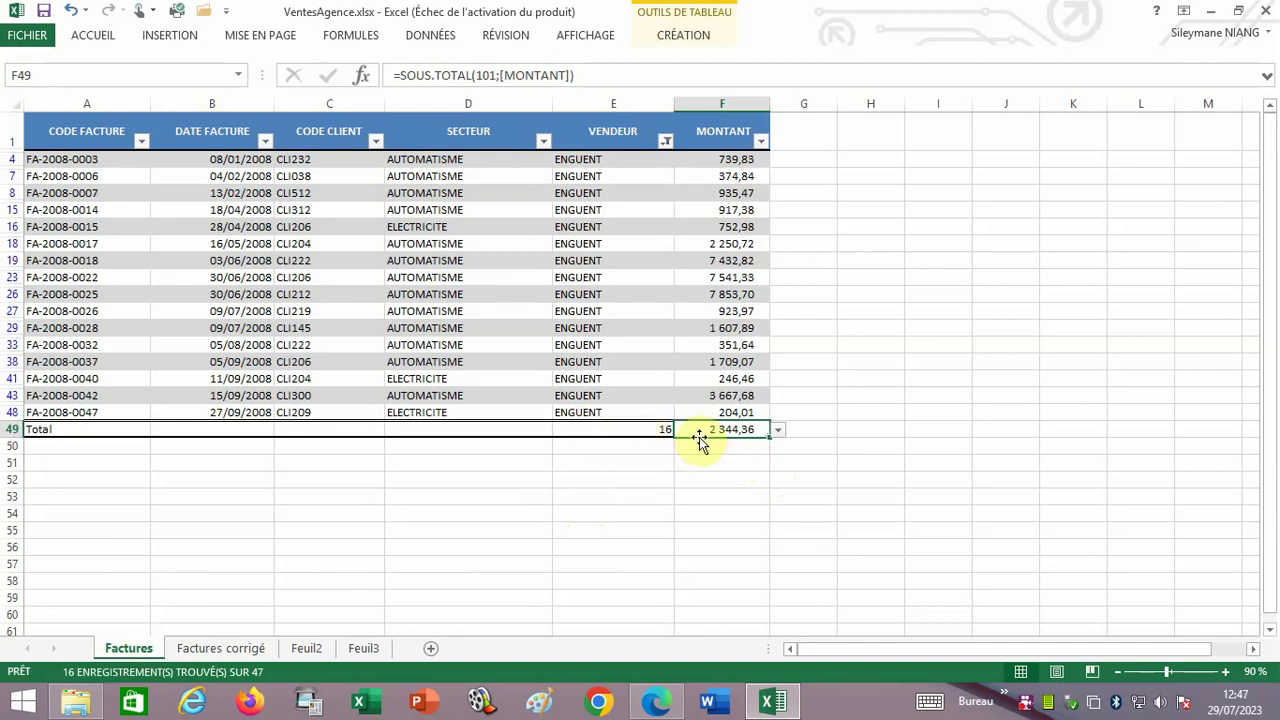
- Change the MONTANT cell of the totals row to Somme and after that to Max
left_click(777, 429)
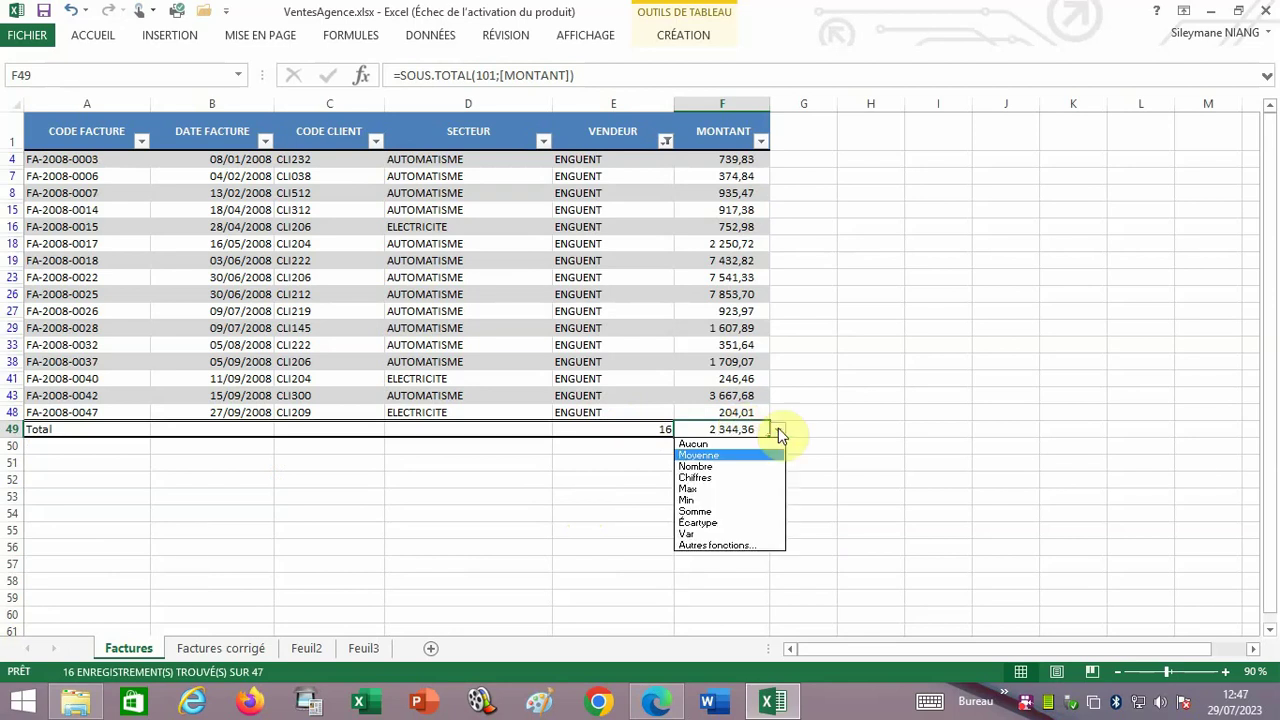
left_click(712, 511)
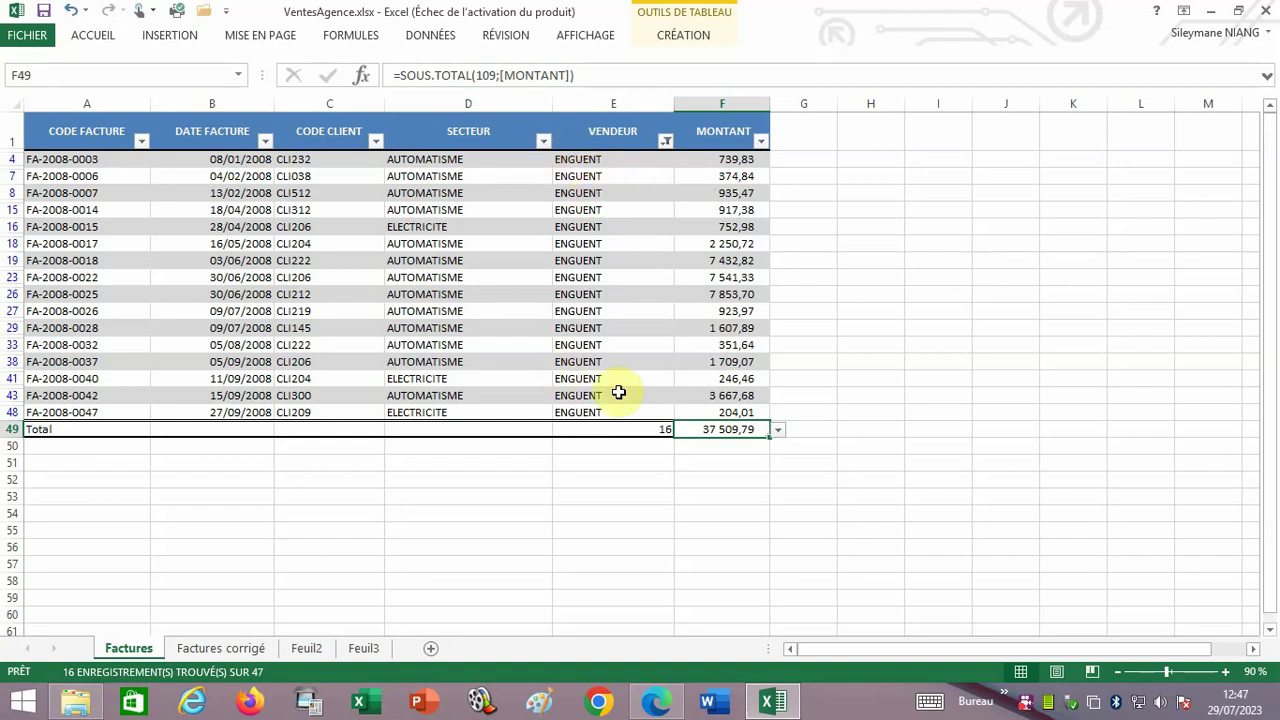
left_click(777, 430)
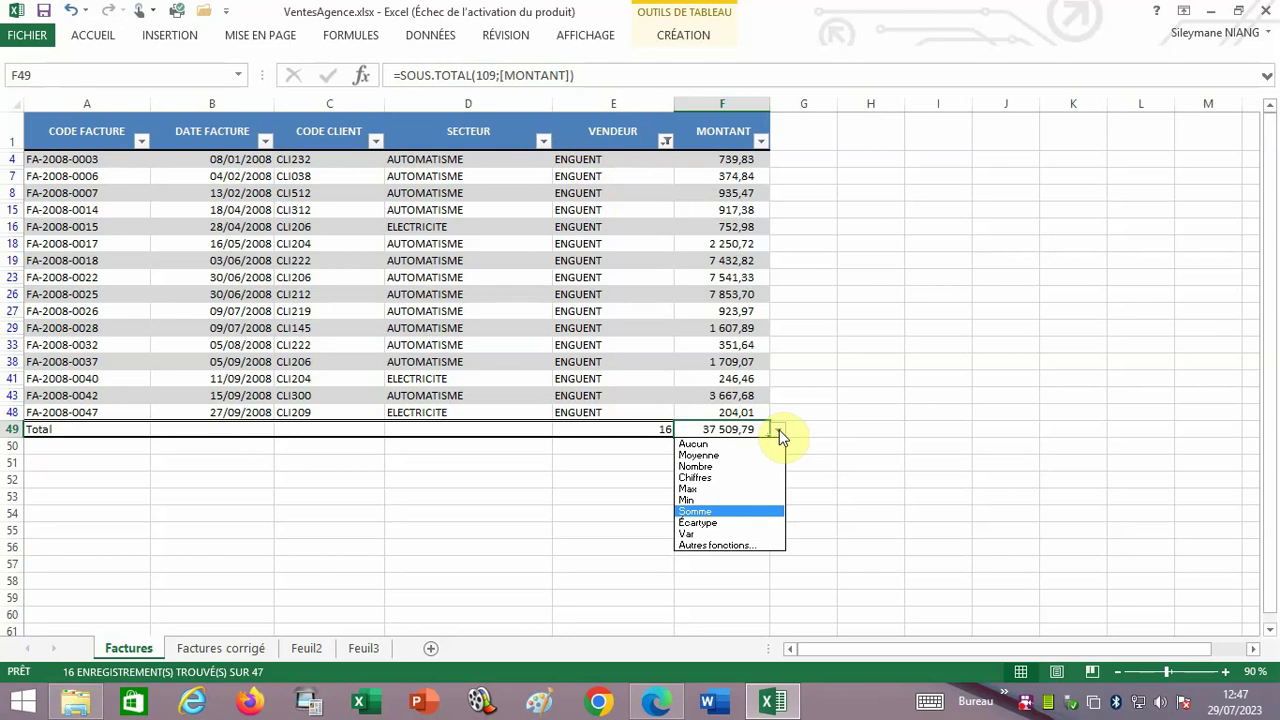
left_click(697, 490)
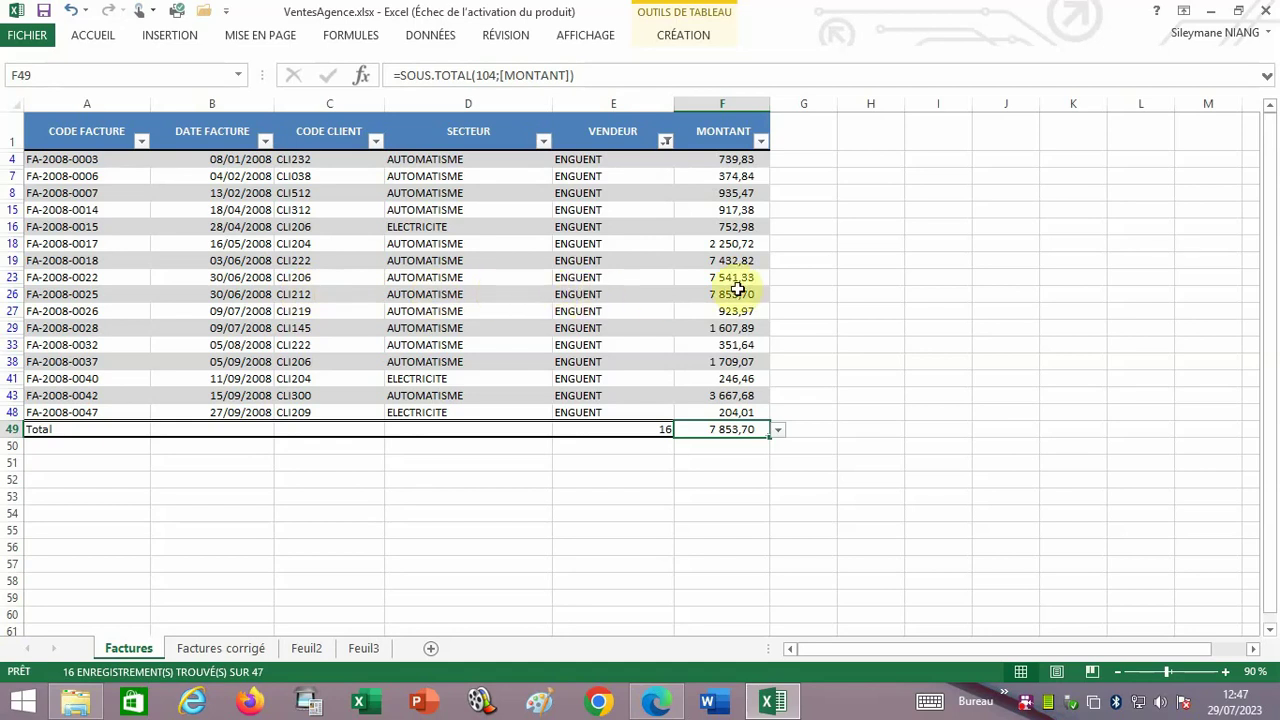
- Clear the VENDEUR filter and filter the SECTEUR column to show only ELECTRICITE
left_click(667, 140)
left_click(571, 229)
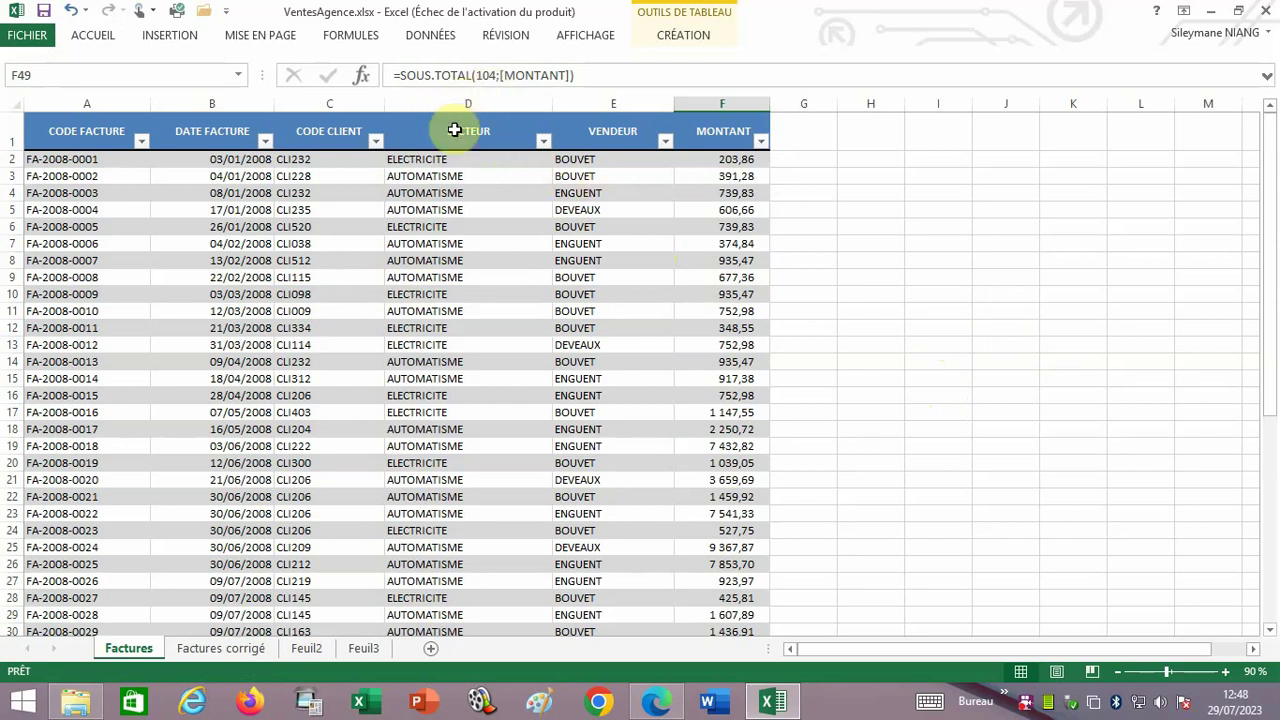
left_click(543, 142)
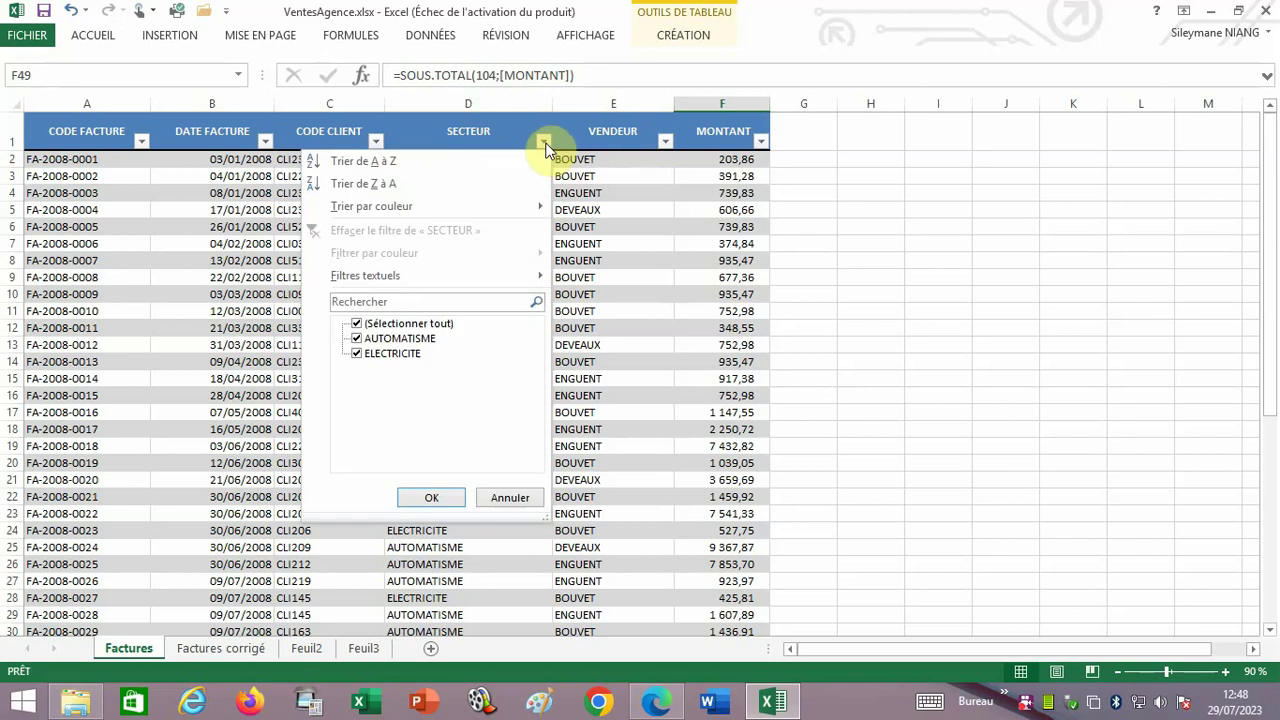
left_click(357, 324)
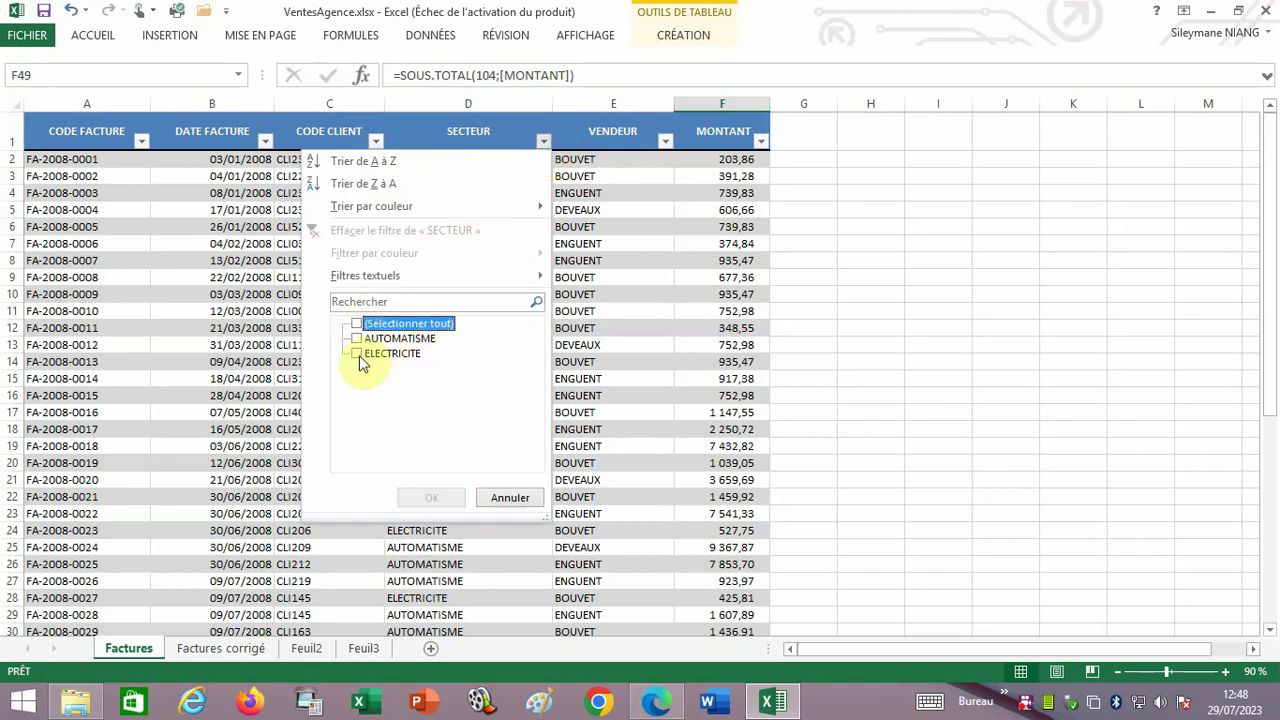
left_click(358, 355)
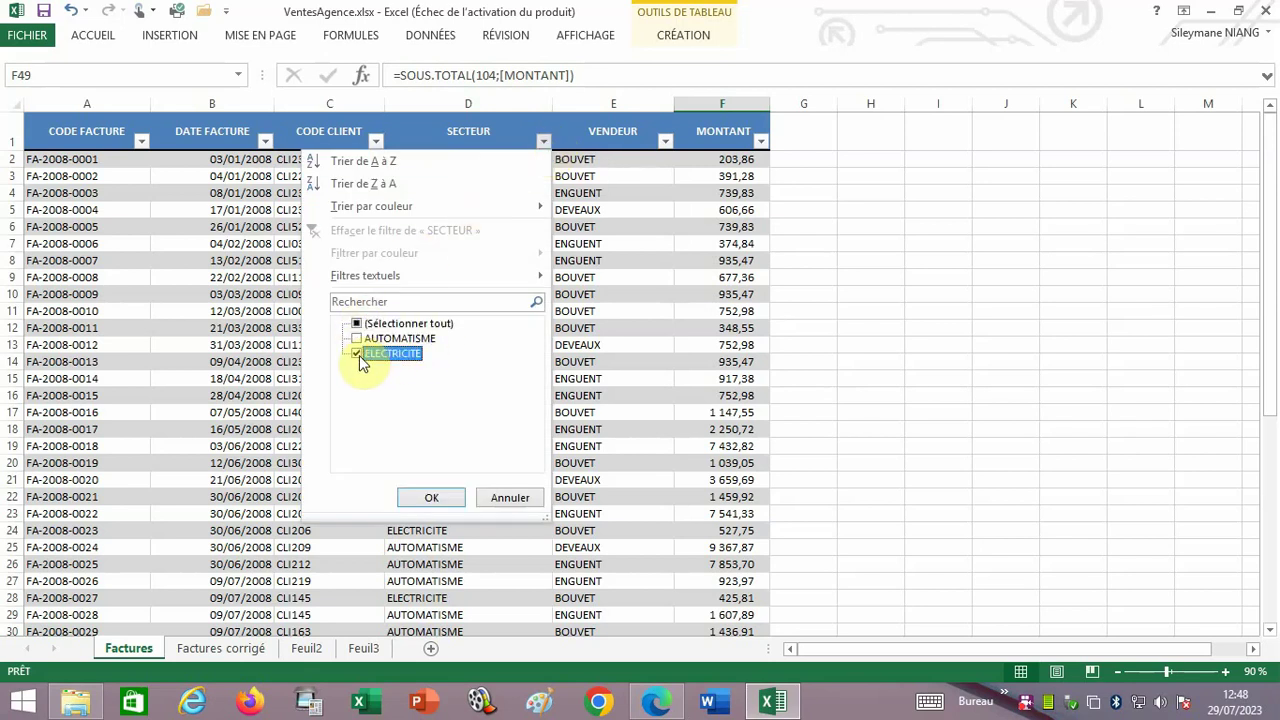
left_click(432, 499)
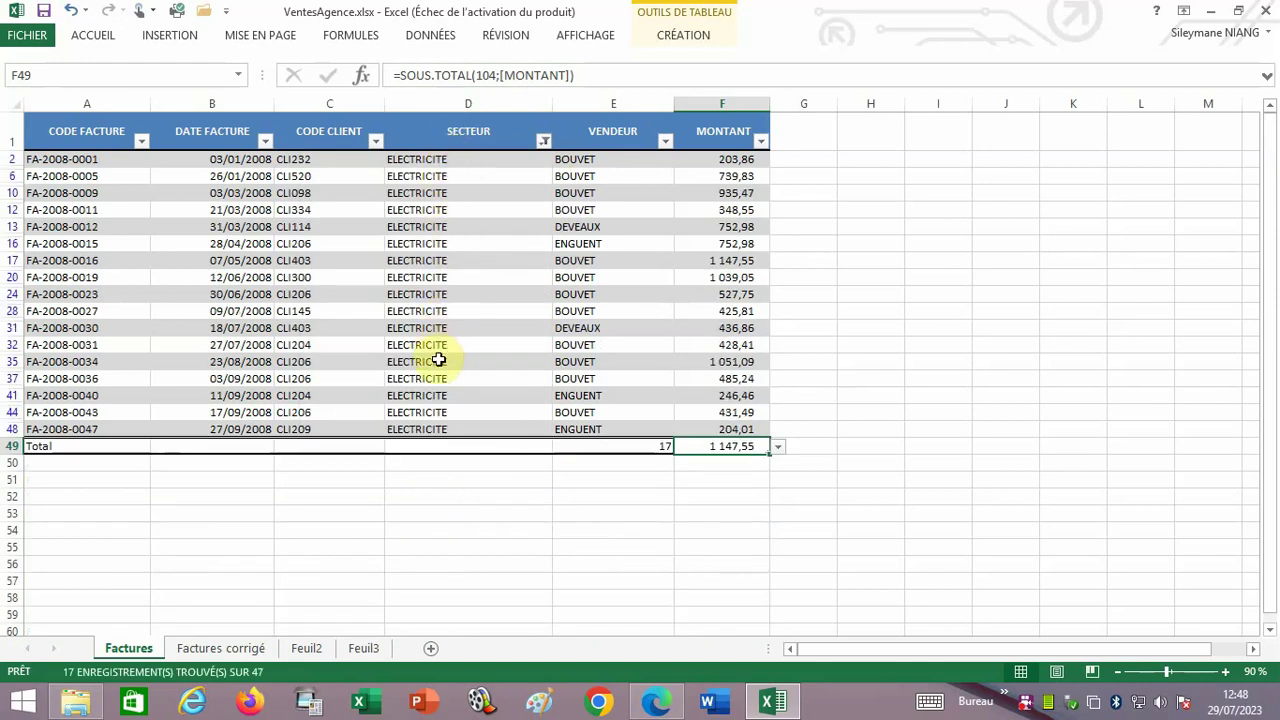
- Set the MONTANT cell of the totals row back to Somme for the ELECTRICITE invoices
left_click(779, 452)
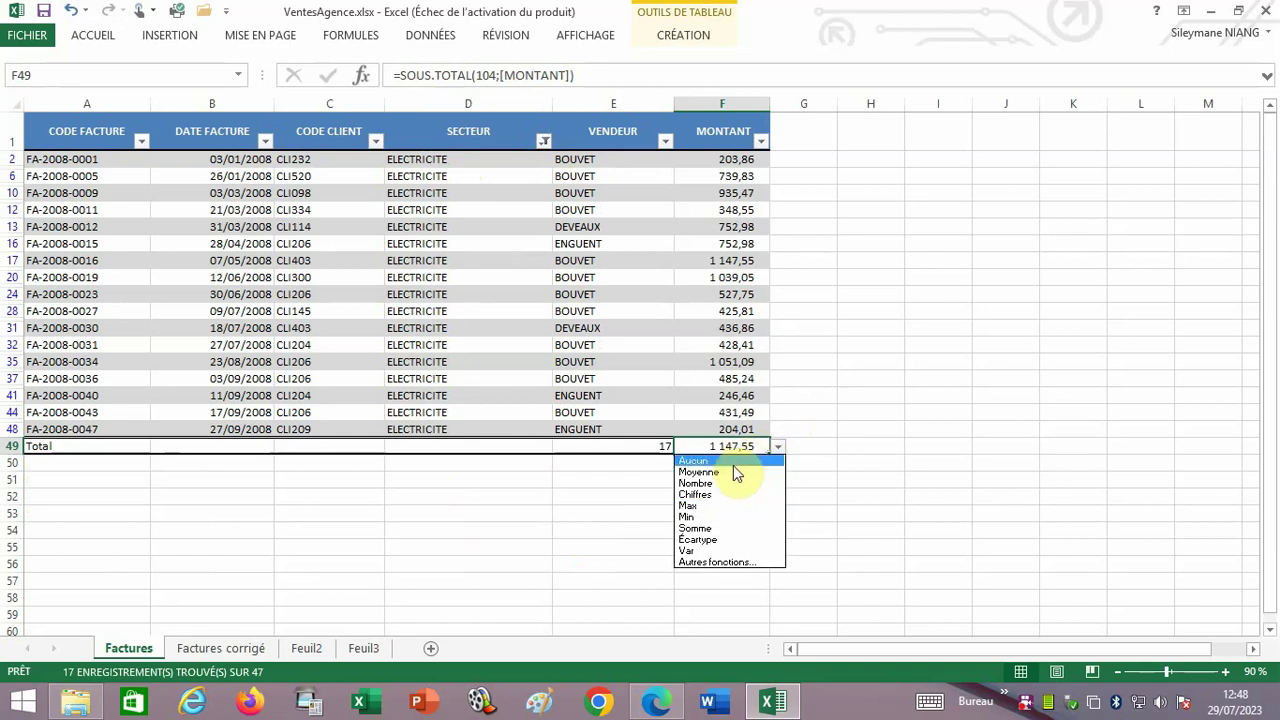
left_click(710, 529)
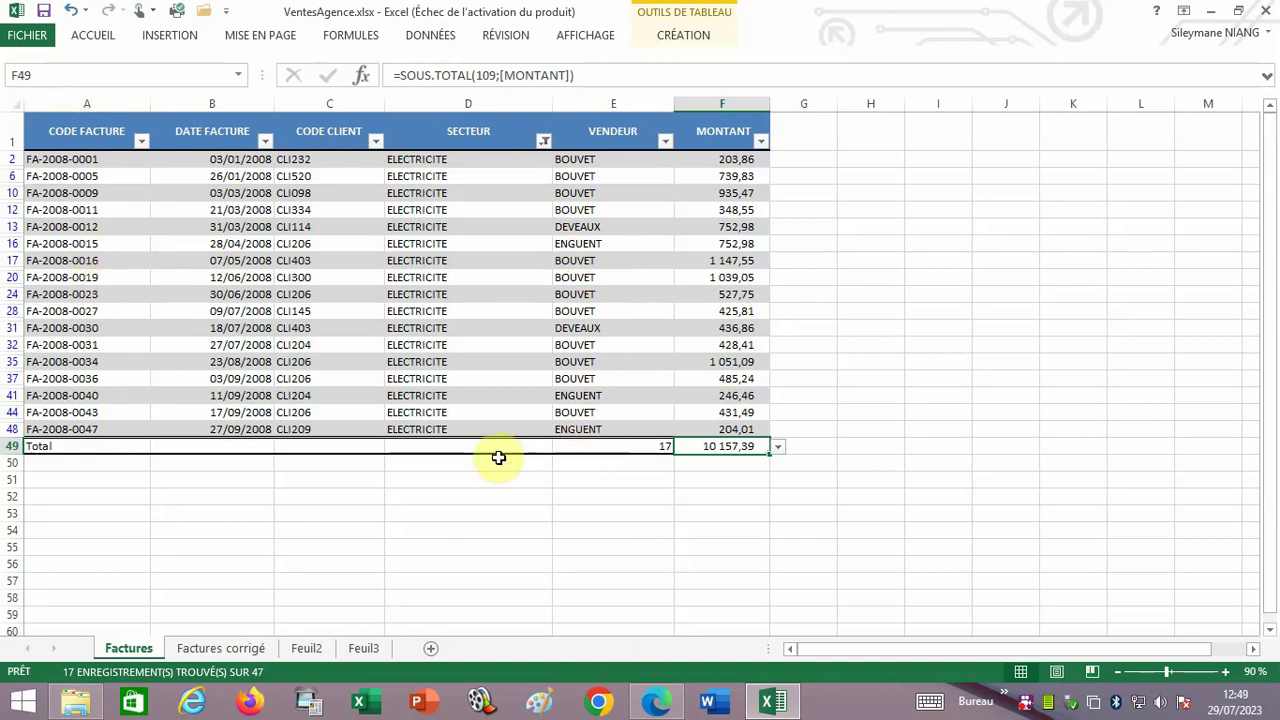
left_click(543, 143)
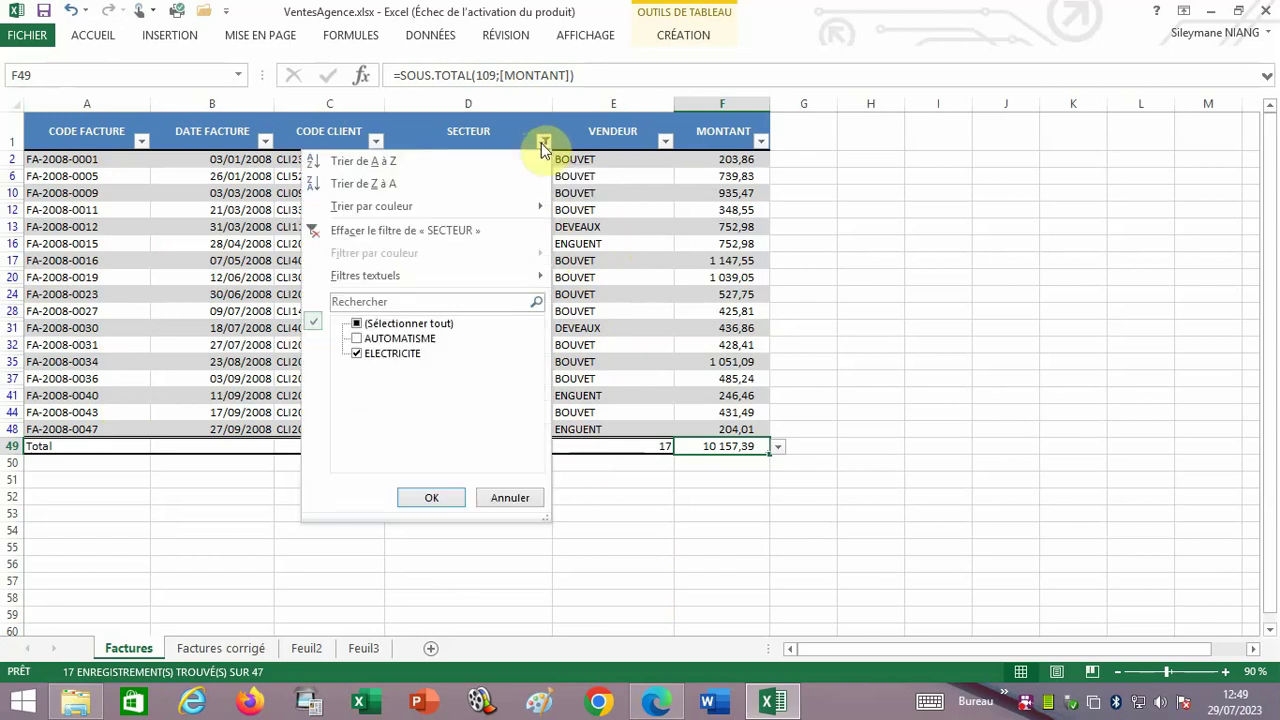
left_click(545, 143)
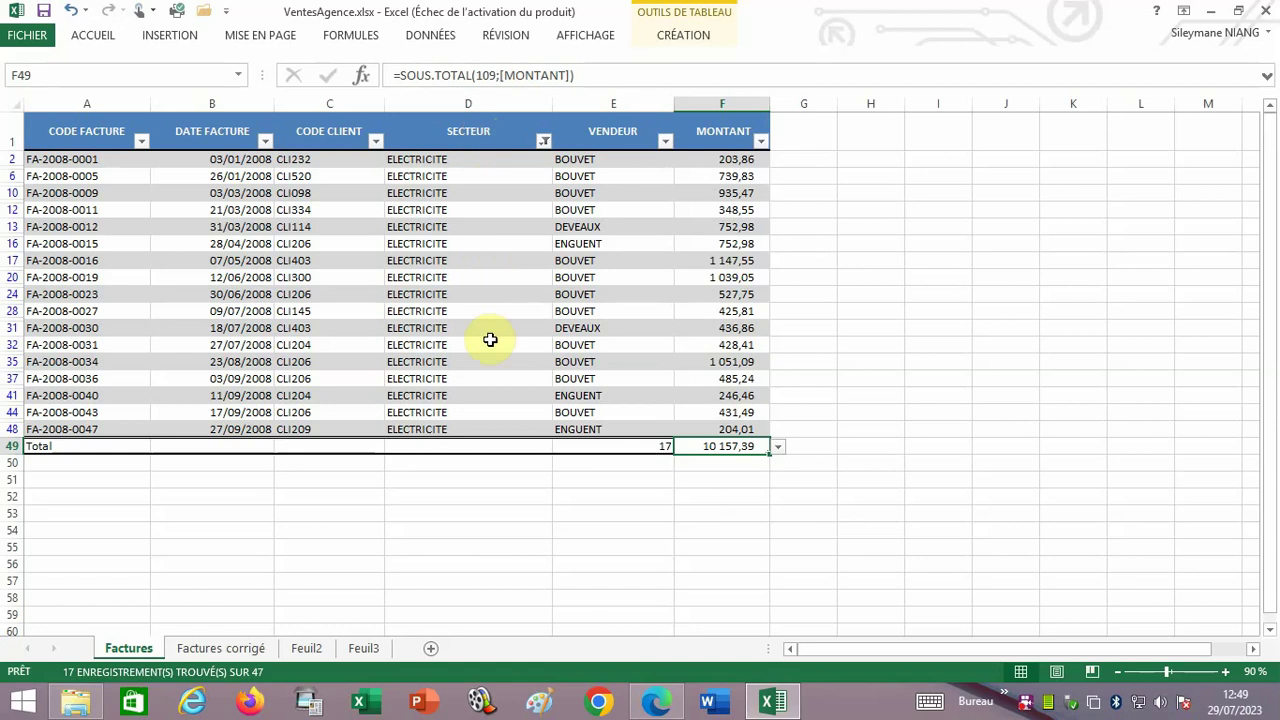
- Filter the VENDEUR column to the second salesperson in the list, within the ELECTRICITE invoices
left_click(665, 142)
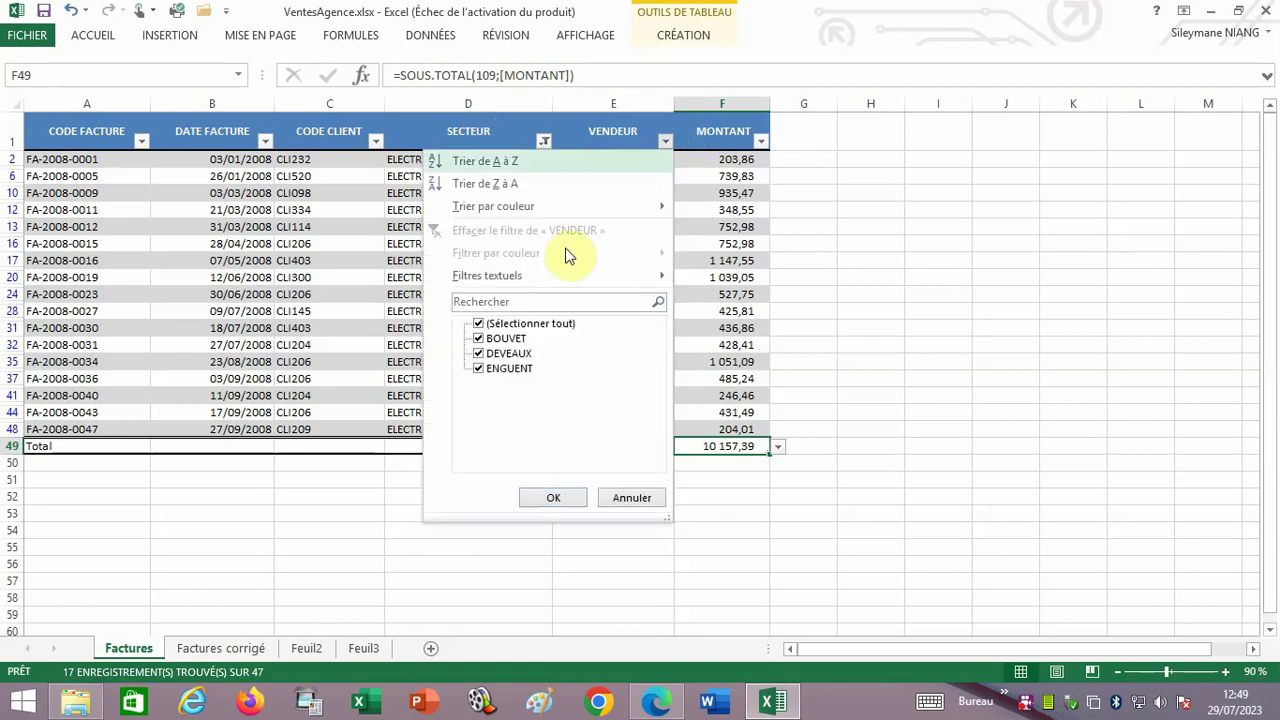
left_click(482, 326)
left_click(480, 354)
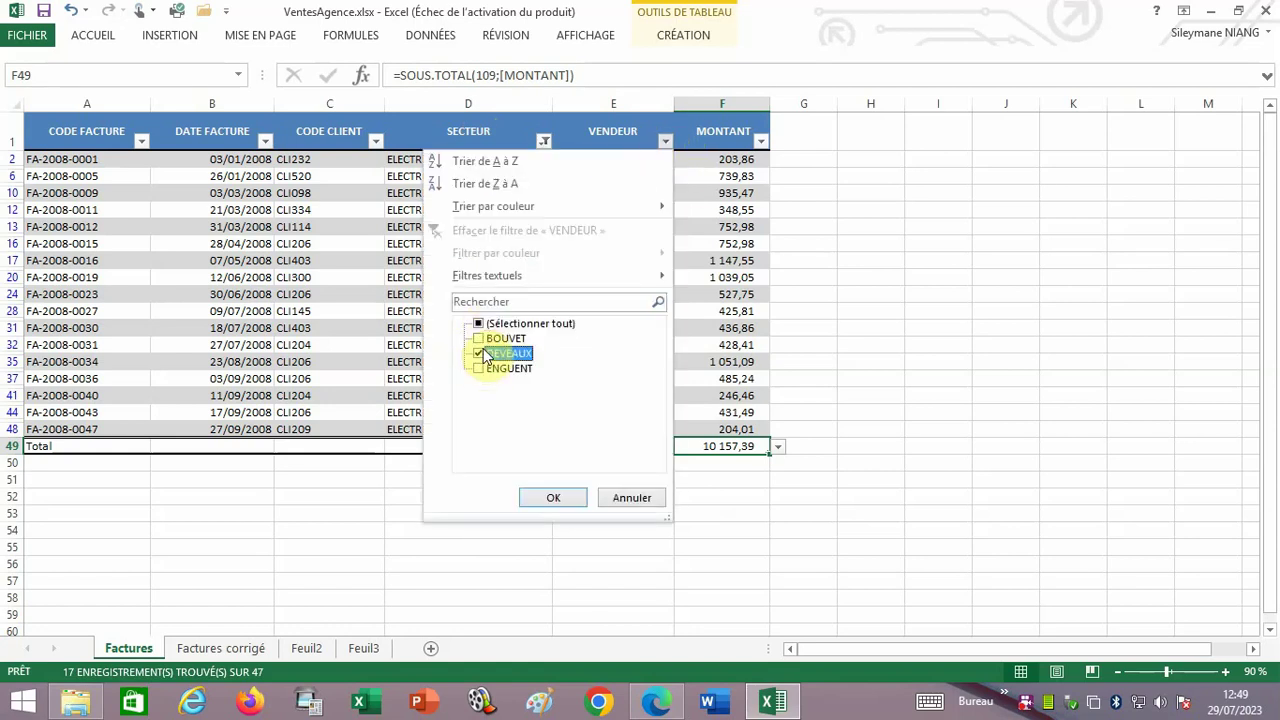
left_click(565, 497)
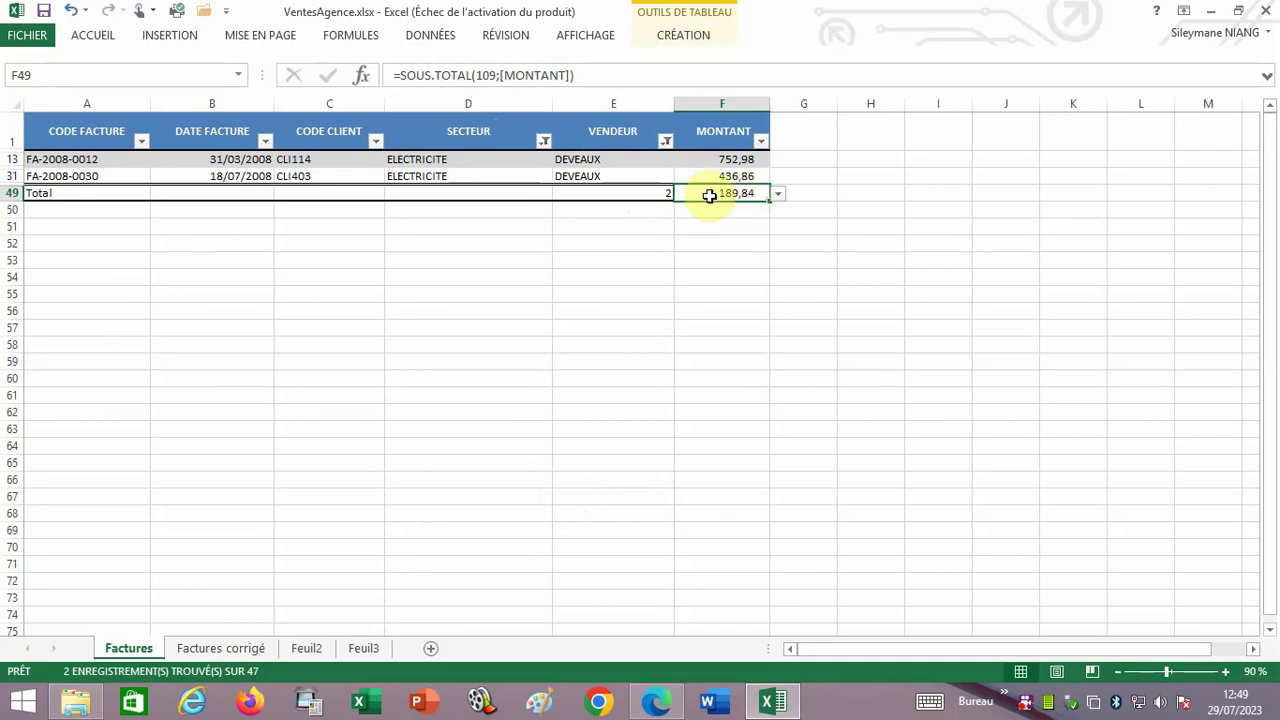
- Clear the VENDEUR filter and filter the column to the first salesperson's ELECTRICITE invoices
left_click(666, 142)
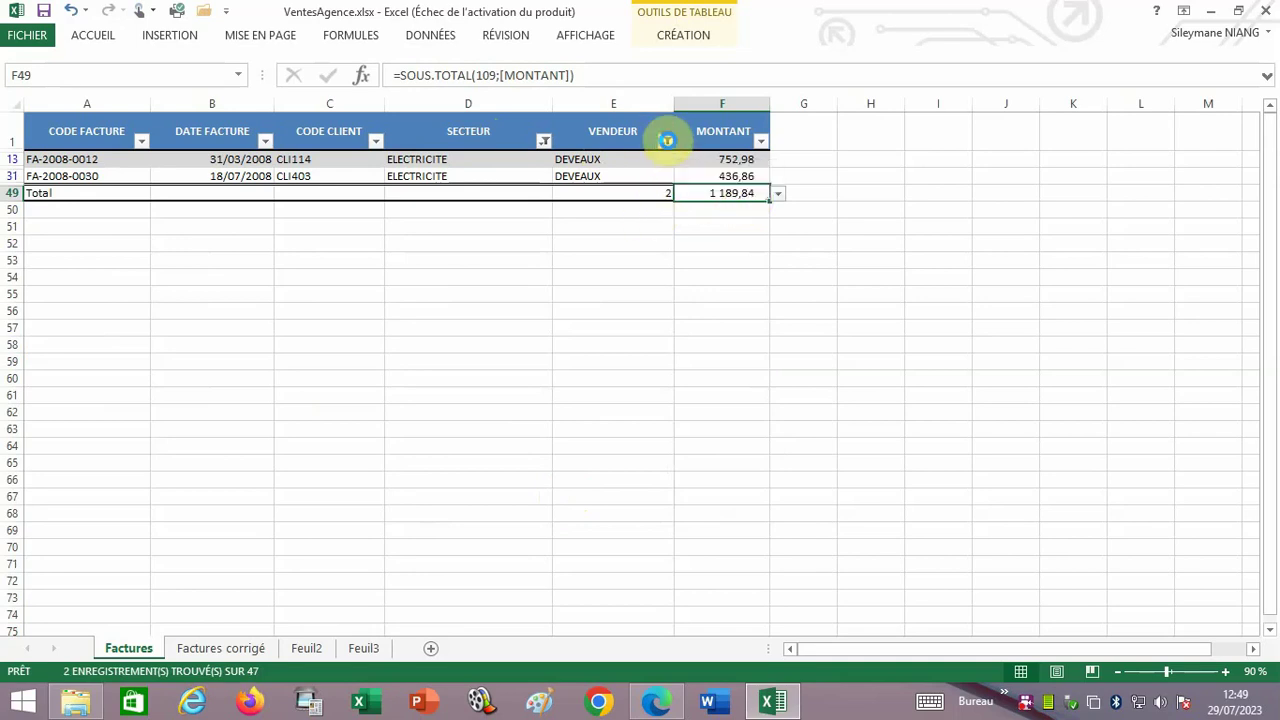
left_click(513, 232)
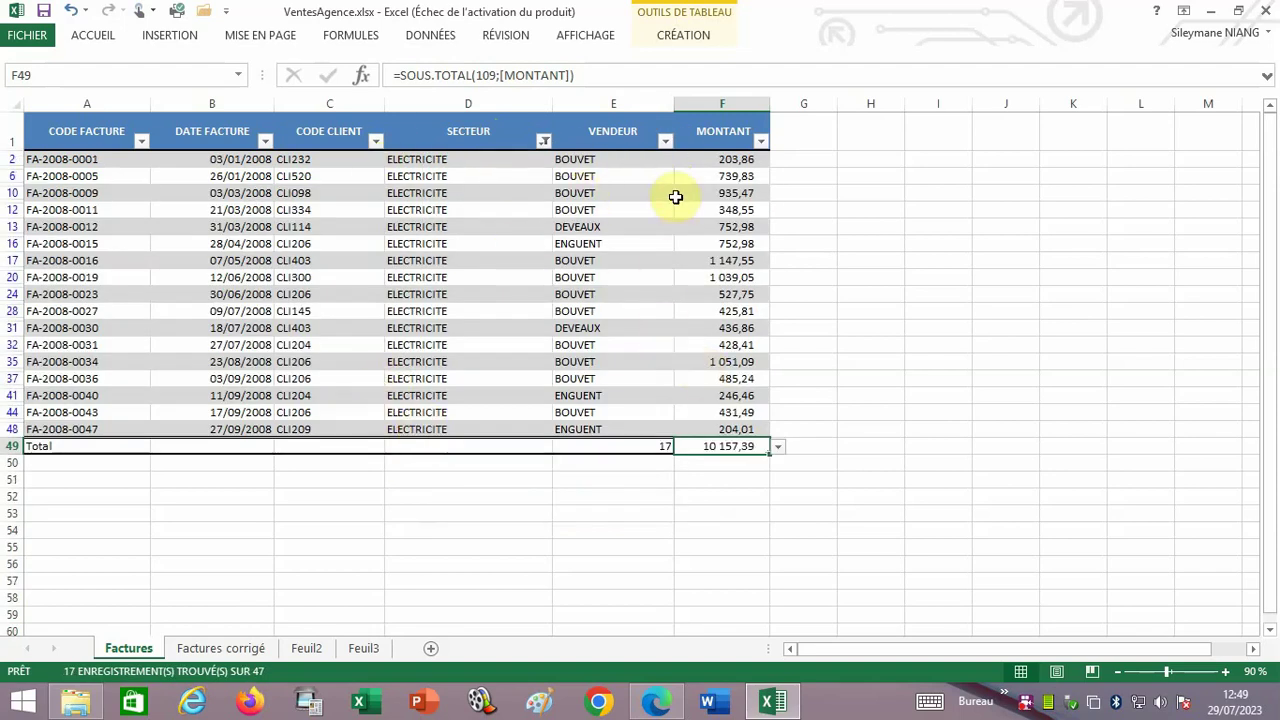
left_click(666, 141)
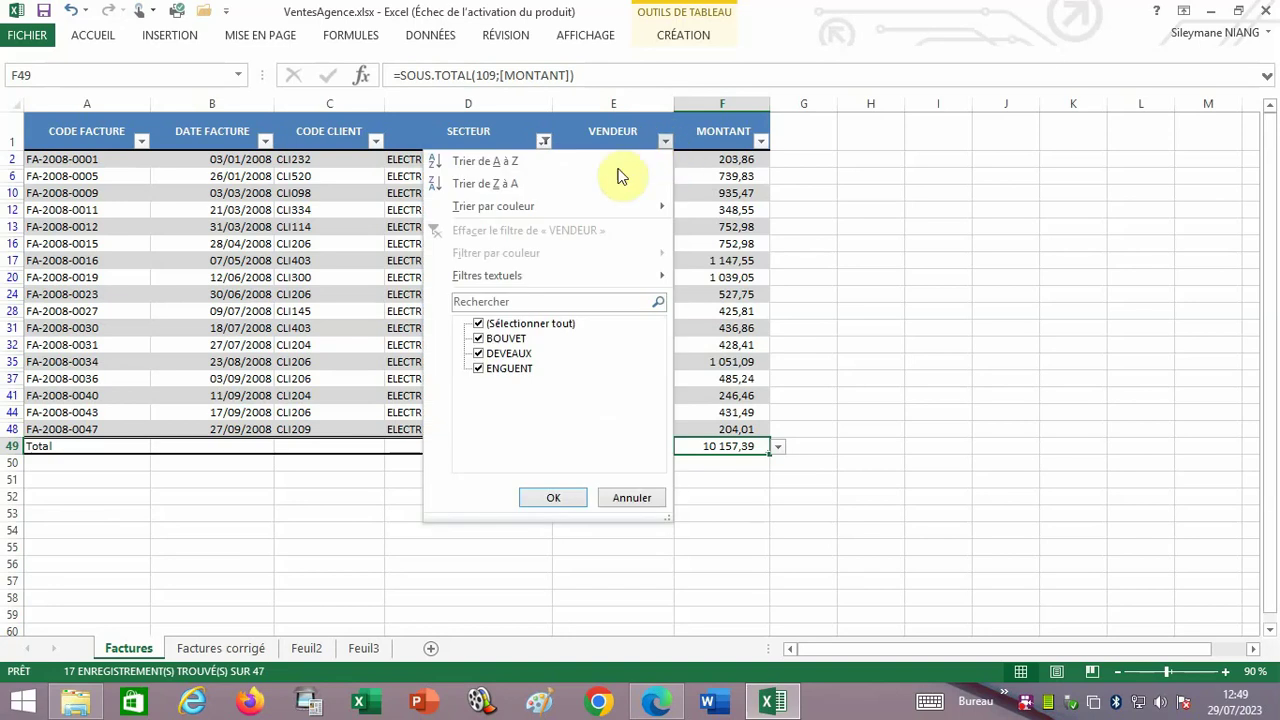
left_click(478, 324)
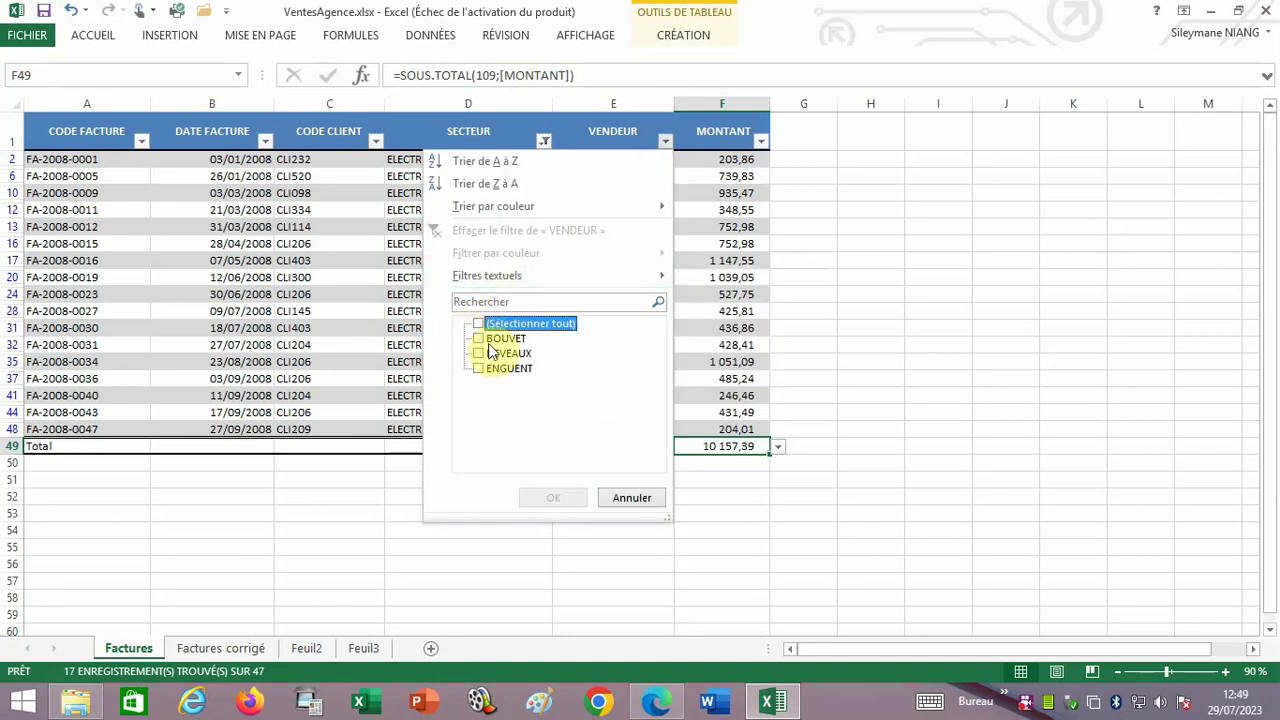
left_click(479, 339)
left_click(545, 498)
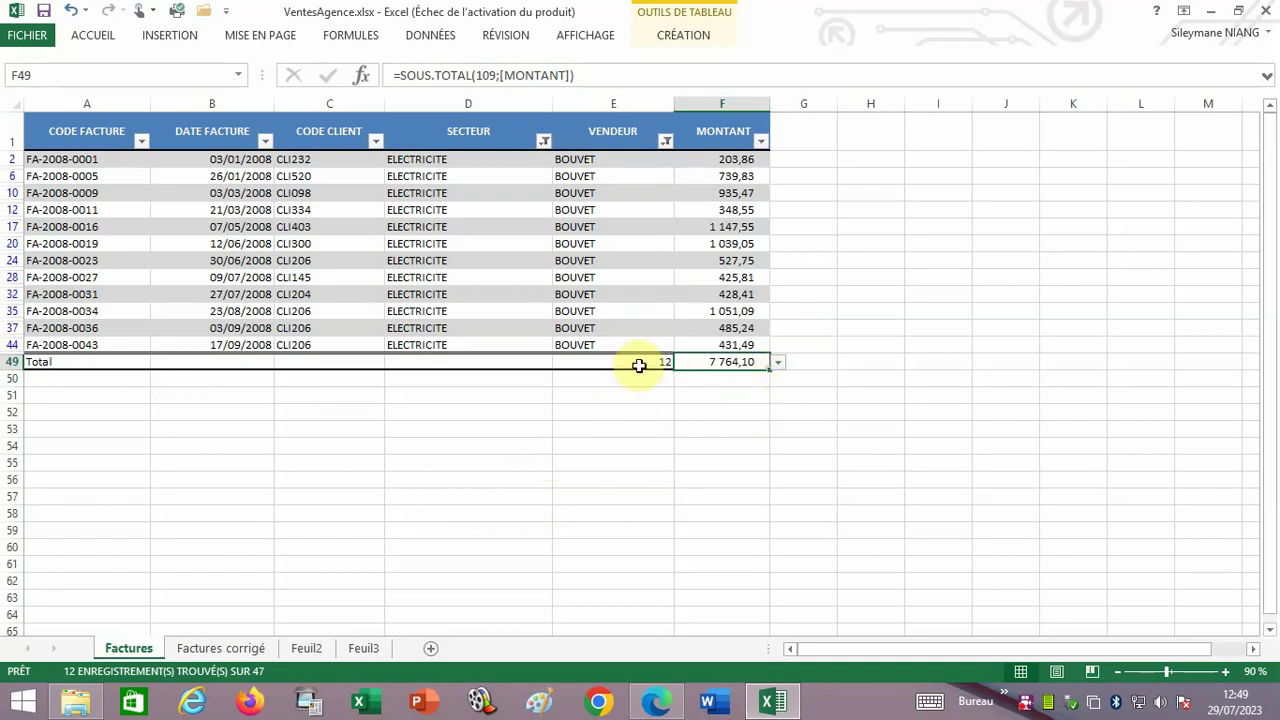
- Clear the VENDEUR and SECTEUR filters so that all invoices are listed again
left_click(666, 141)
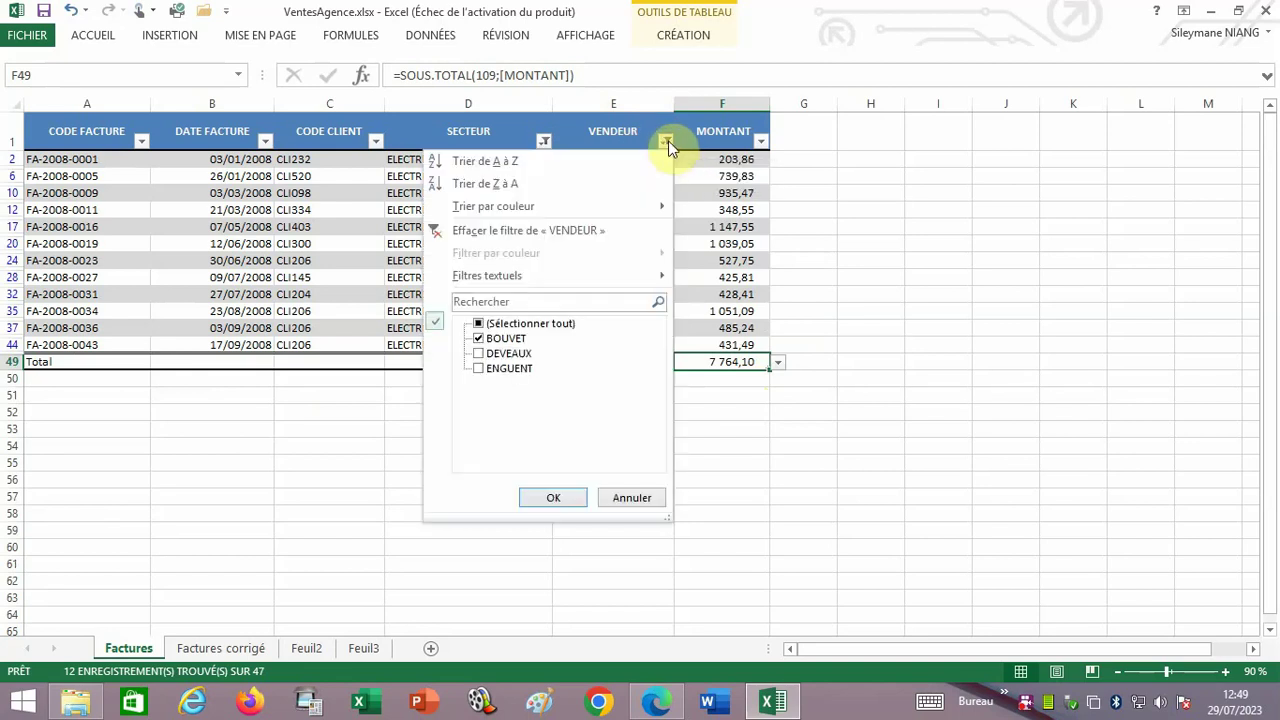
left_click(551, 230)
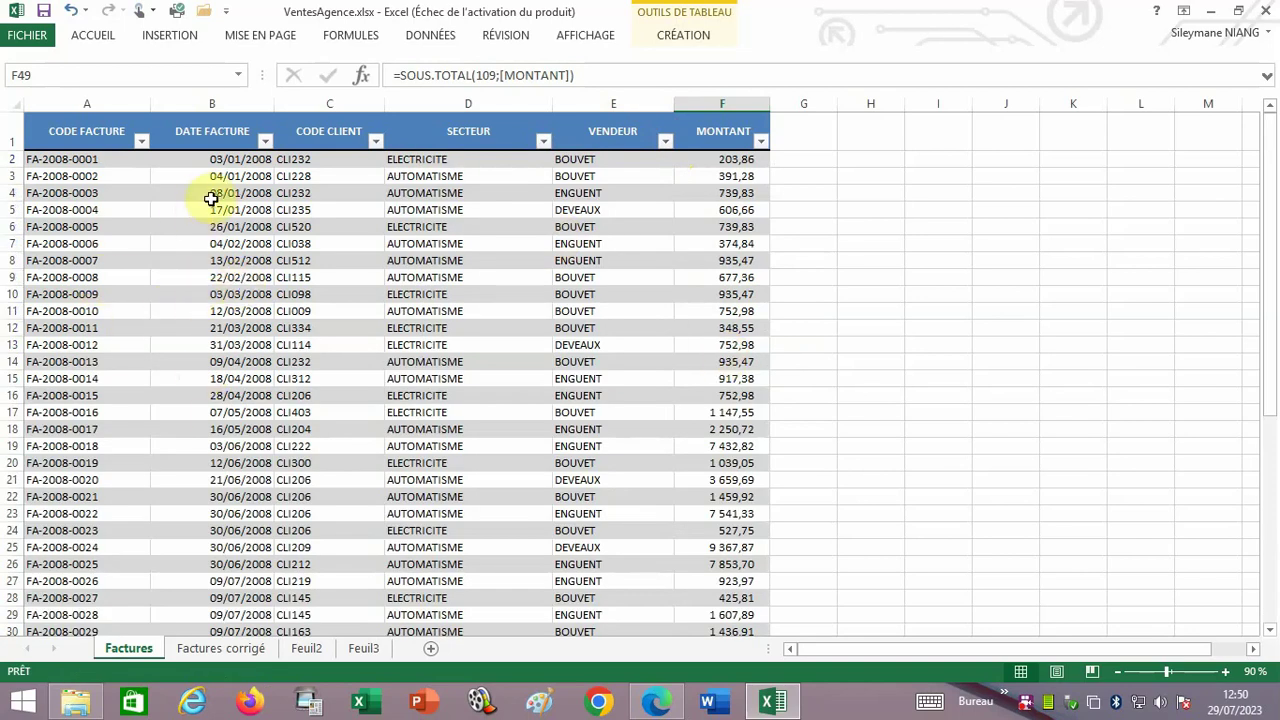
- Filter the DATE FACTURE column to show only the January 2008 invoices
left_click(265, 140)
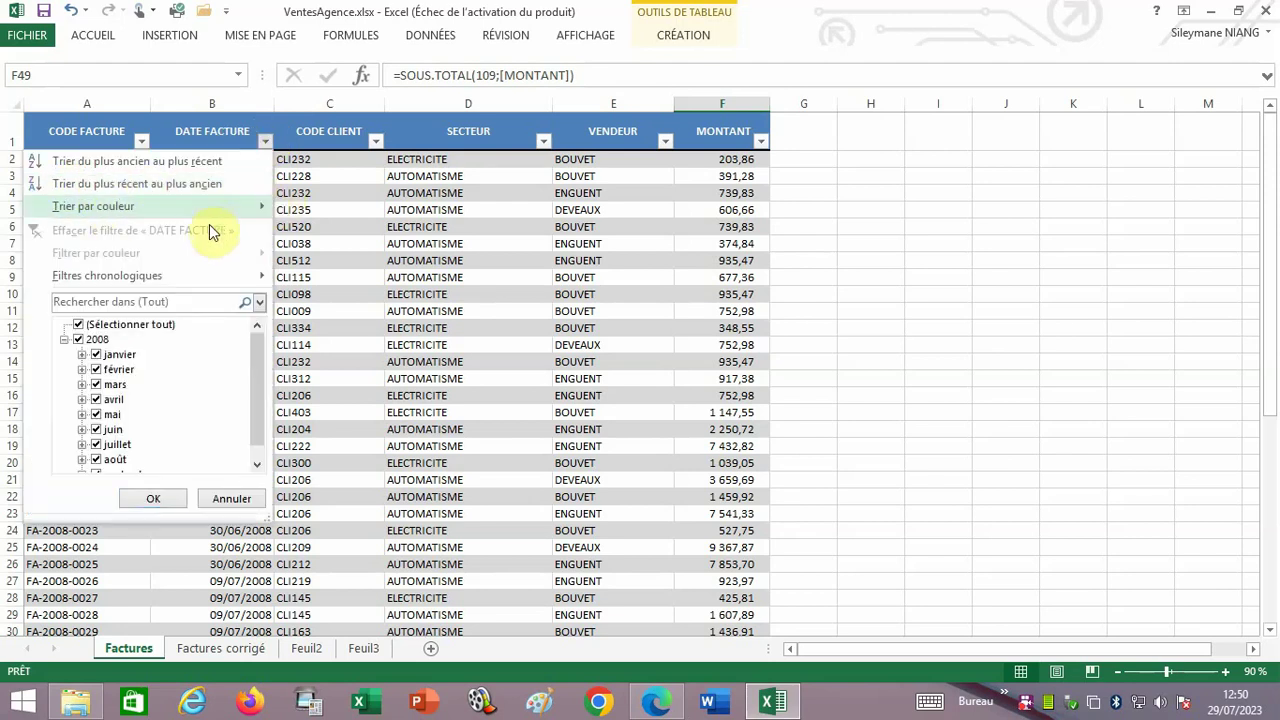
left_click(249, 502)
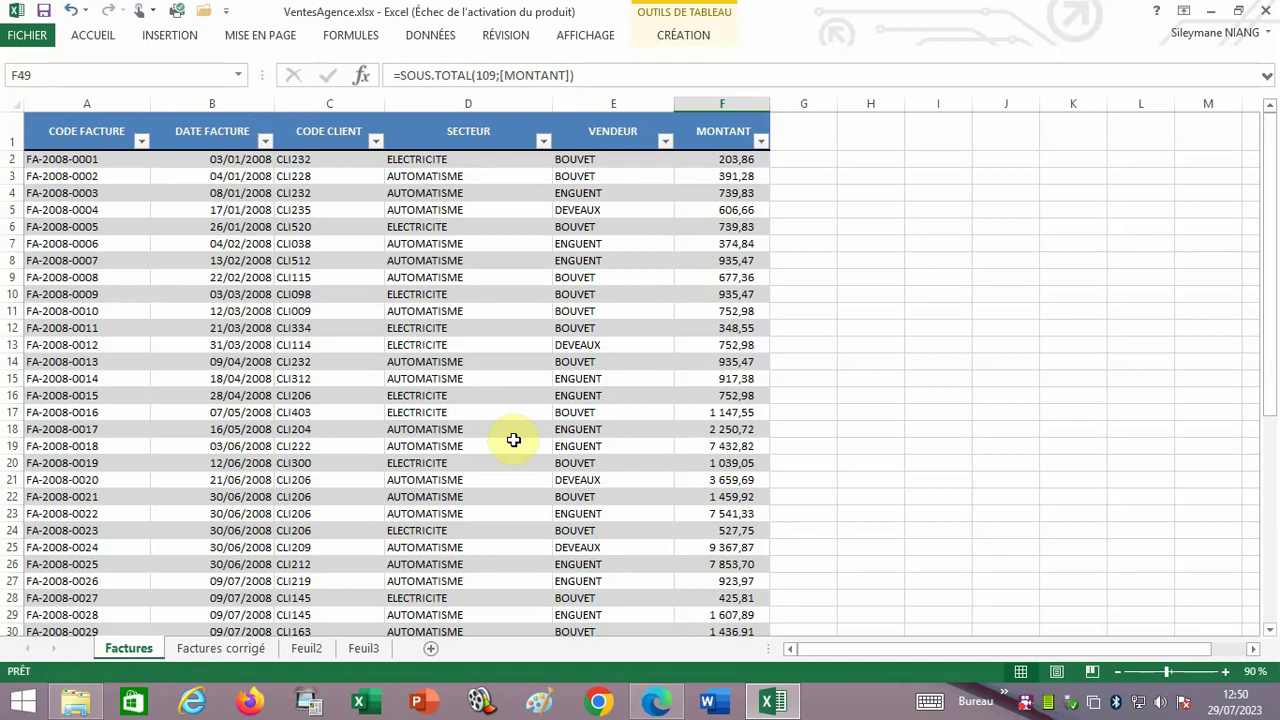
left_click(266, 142)
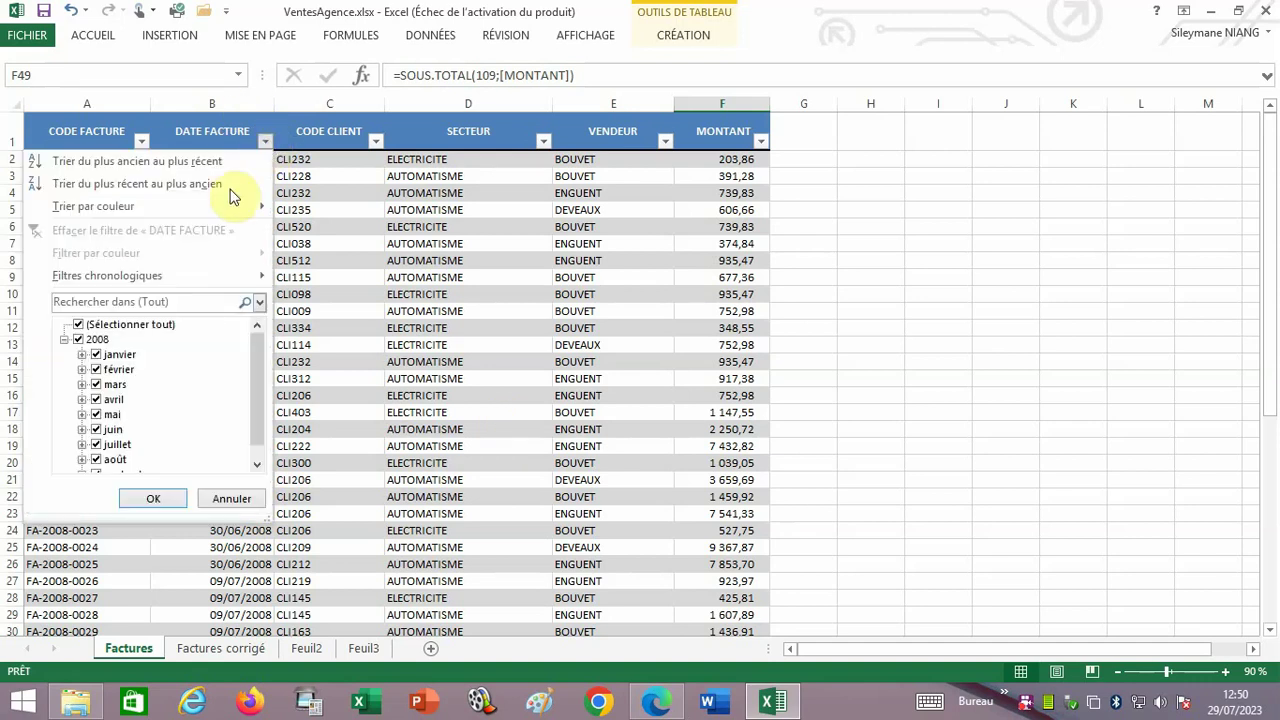
left_click(79, 326)
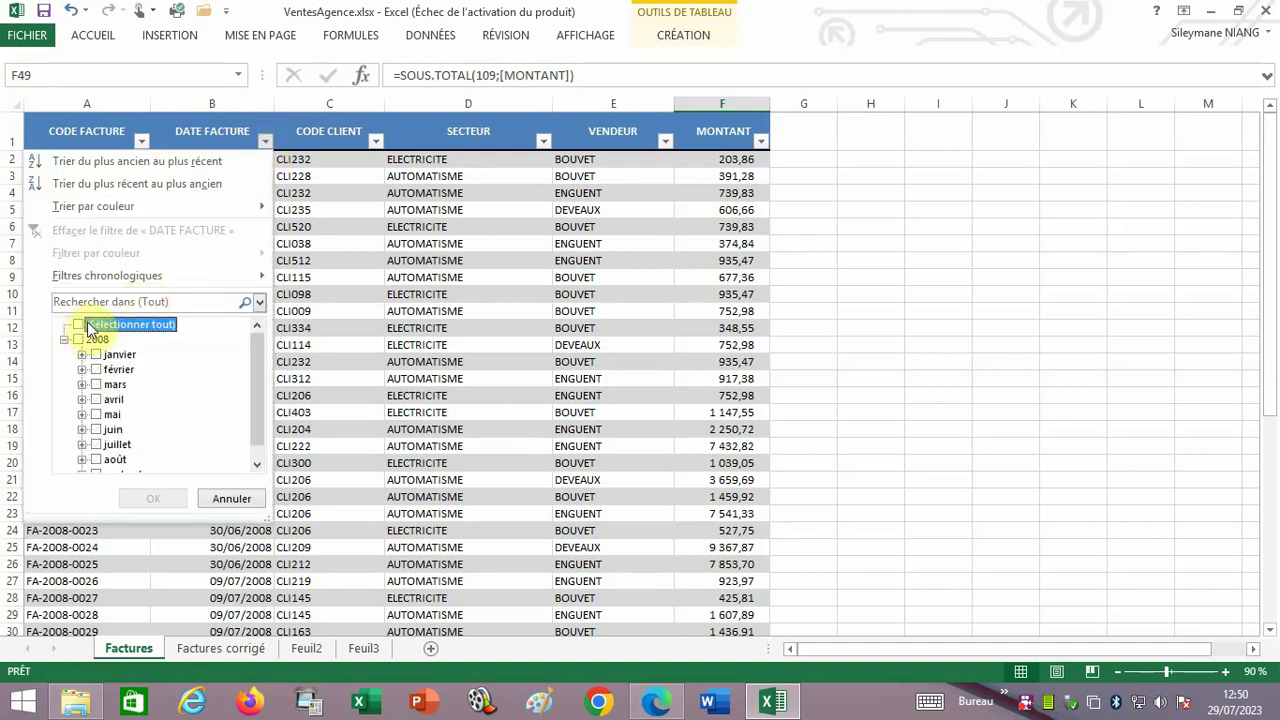
left_click(96, 354)
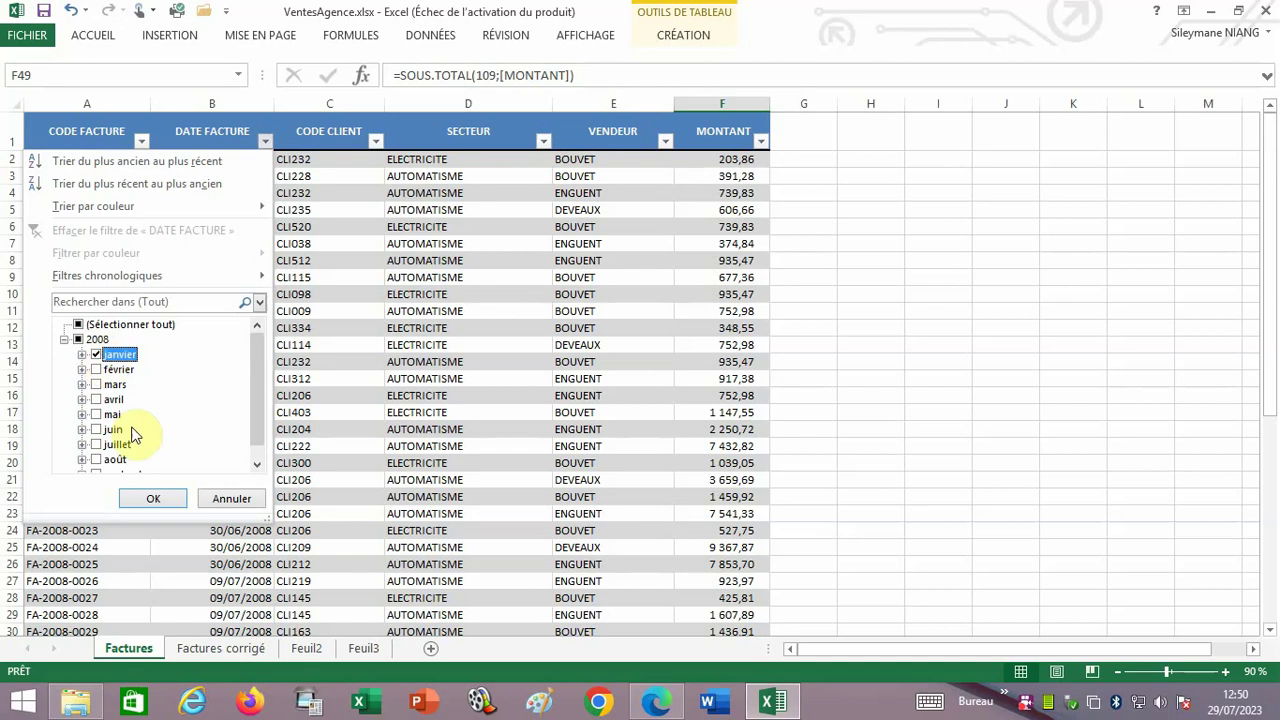
left_click(150, 499)
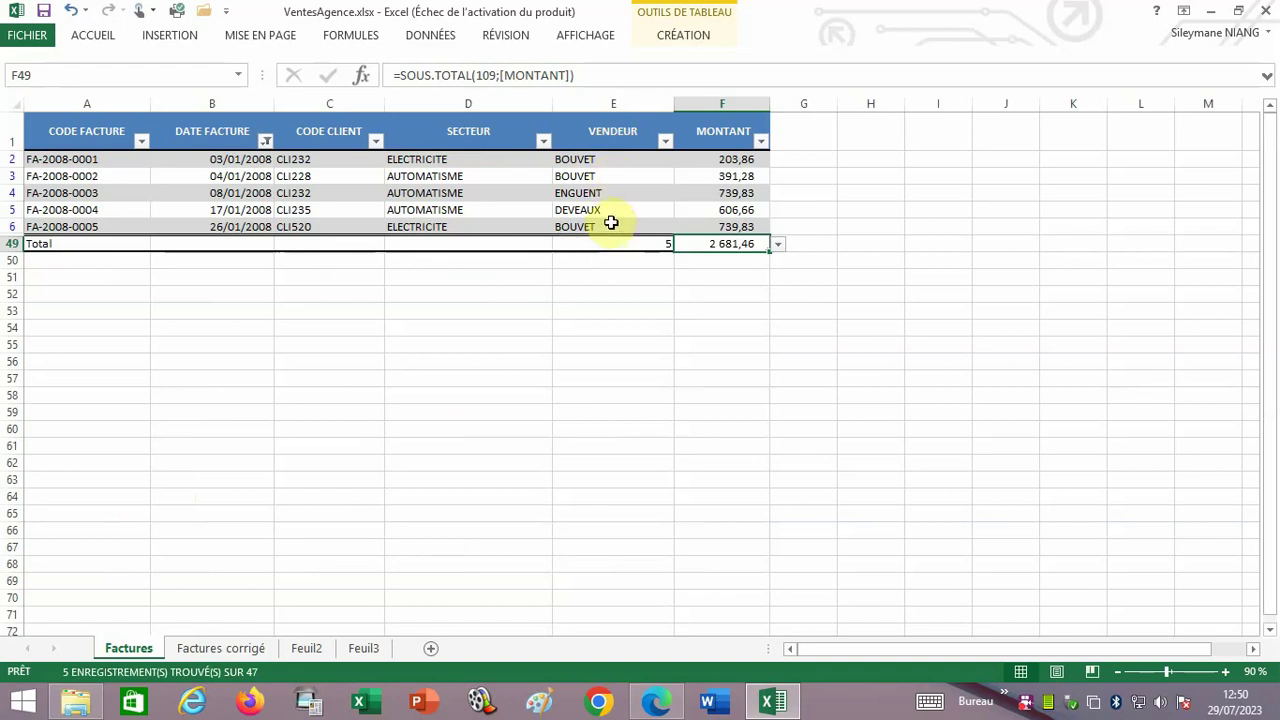
- Clear the DATE FACTURE filter and check the totals row for the complete invoice list
left_click(265, 140)
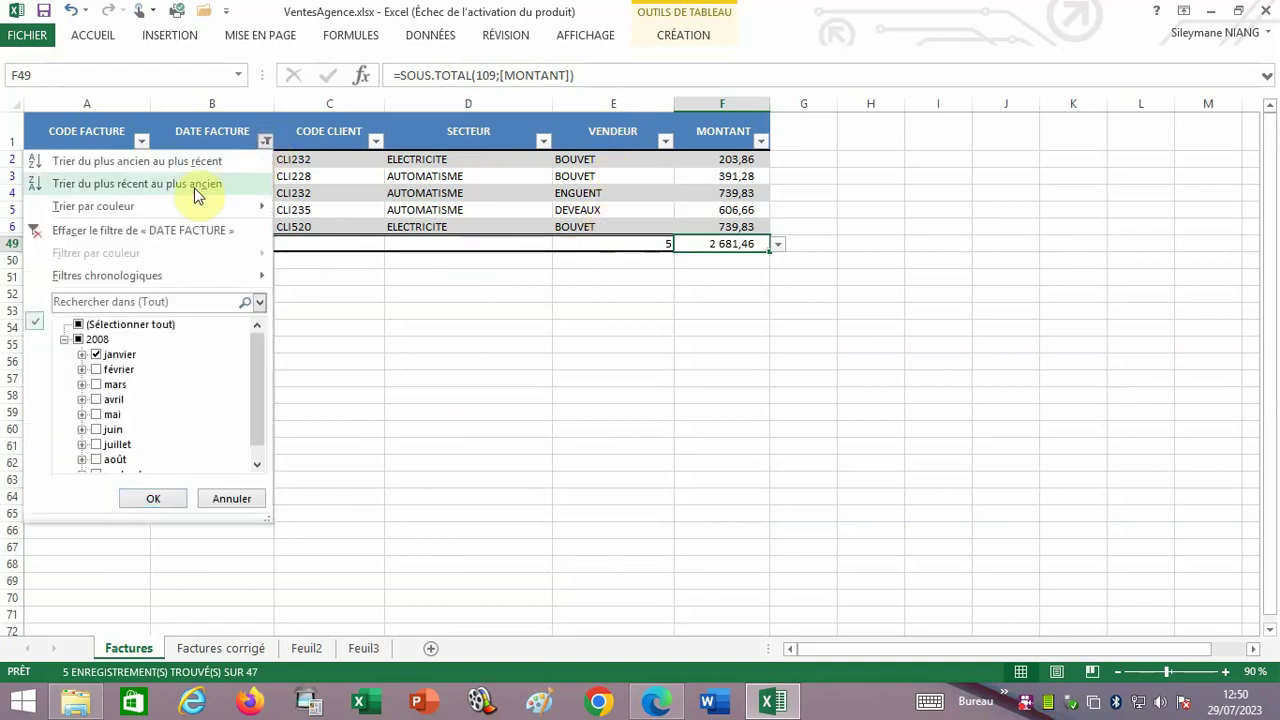
left_click(100, 235)
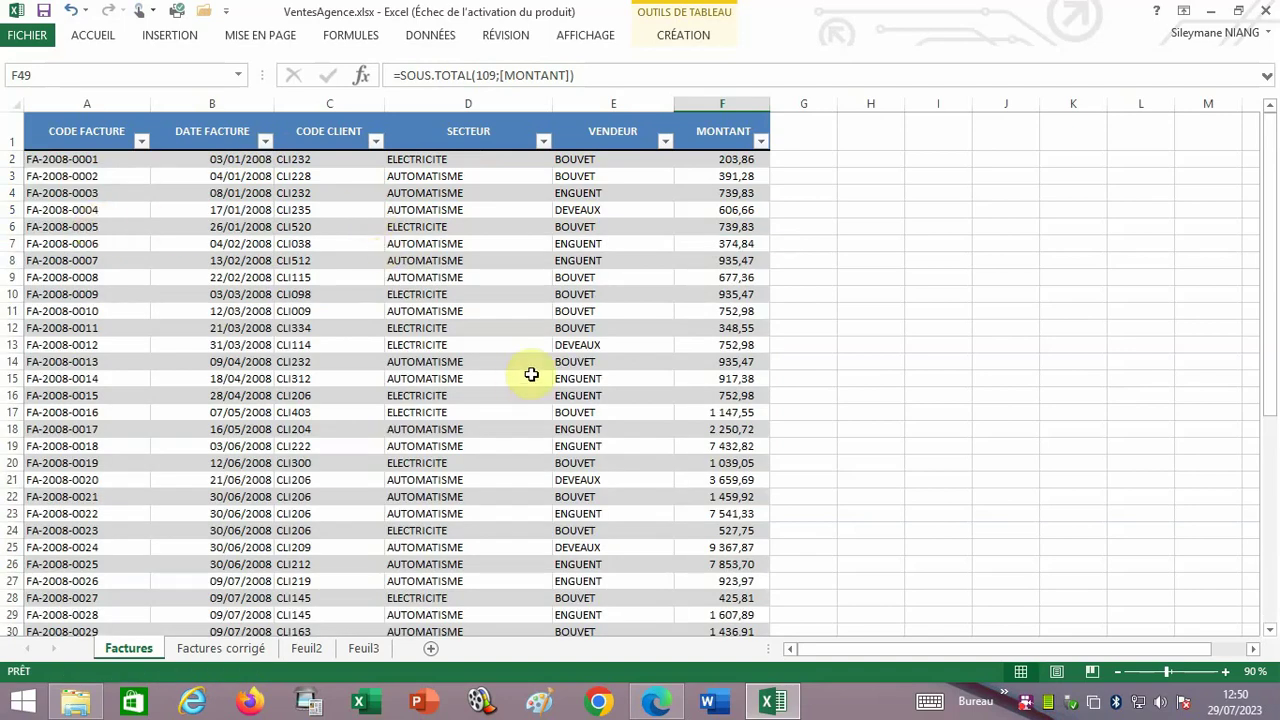
scroll(551, 358, "down", 6)
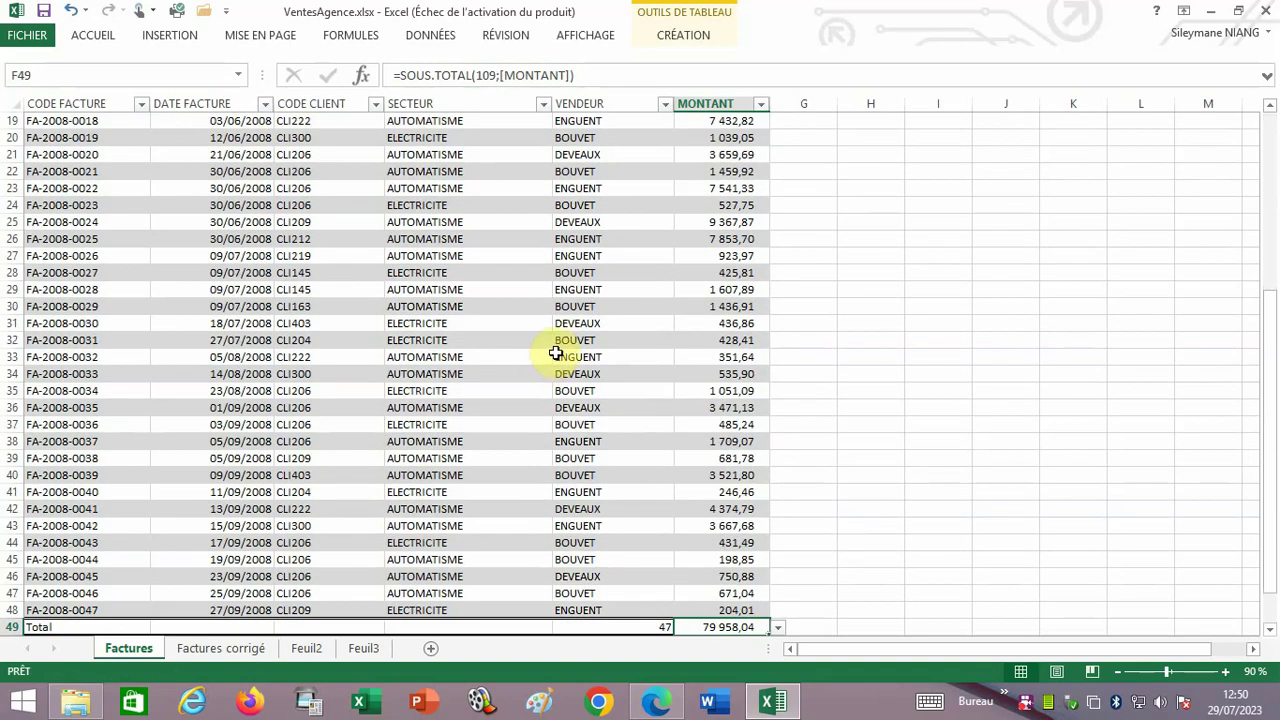
scroll(551, 358, "up", 6)
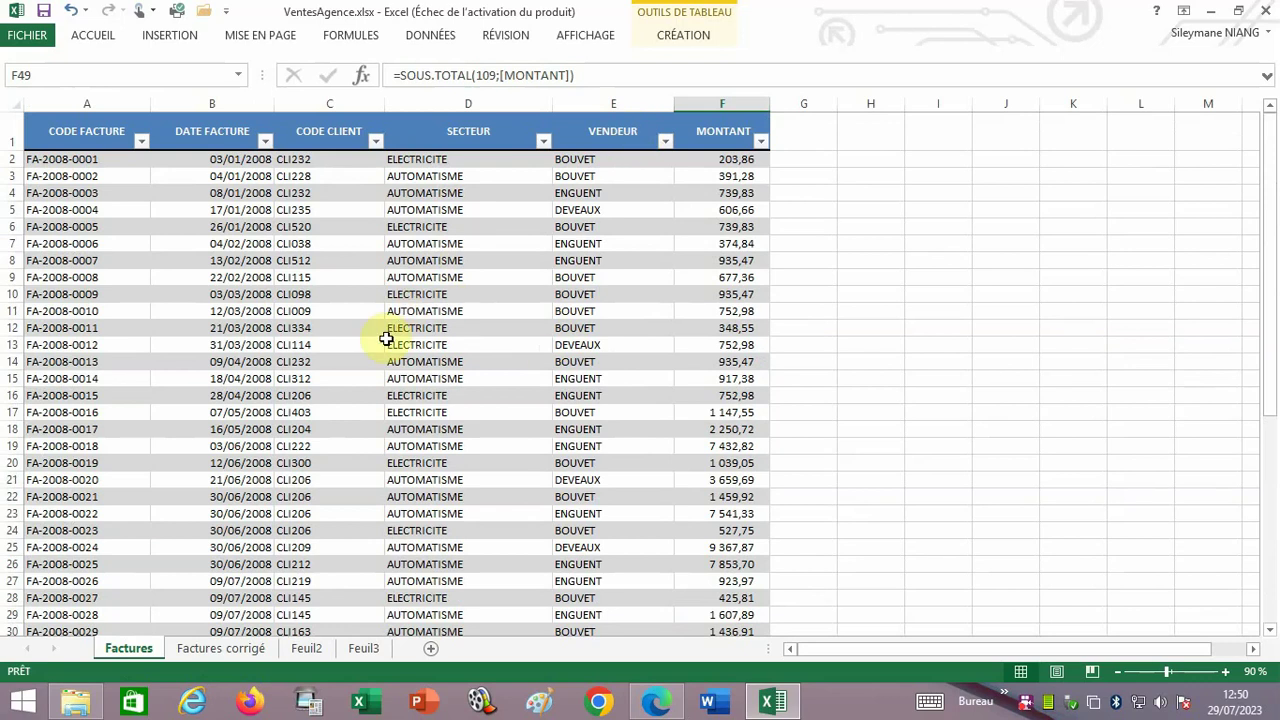
- Remove the totals row from the end of the invoice table
scroll(409, 323, "down", 5)
scroll(430, 420, "down", 2)
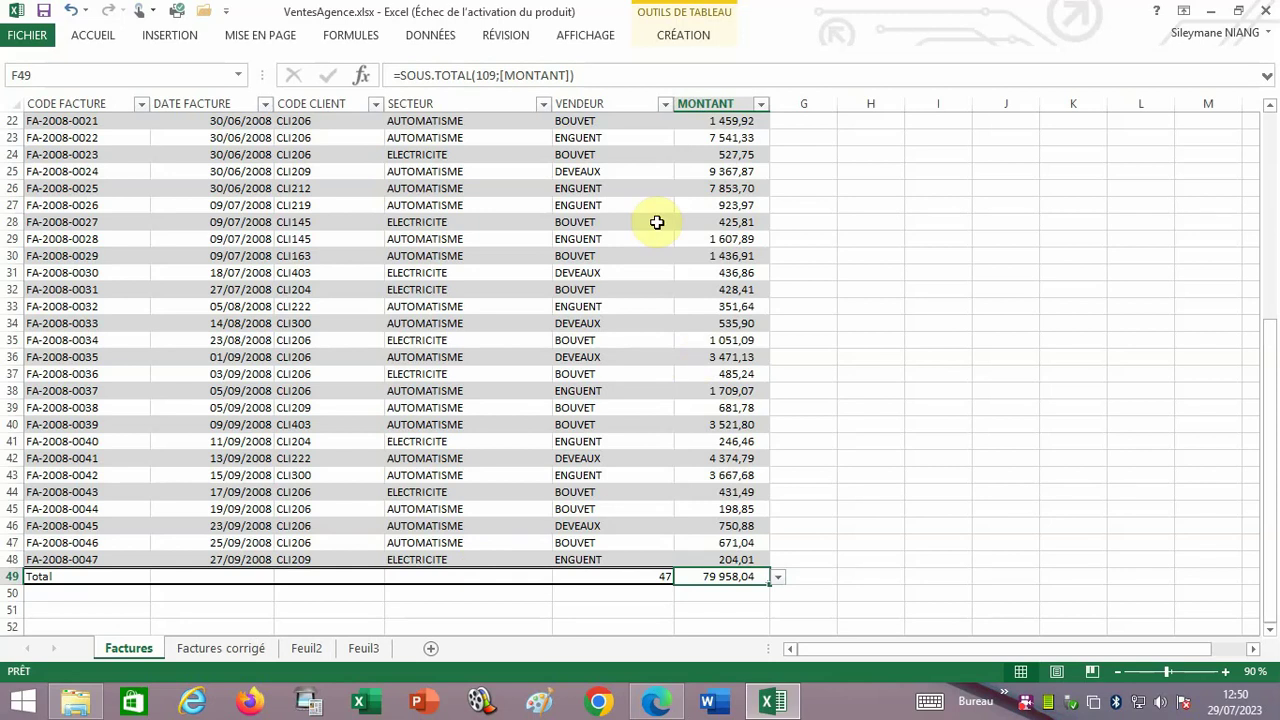
left_click(680, 36)
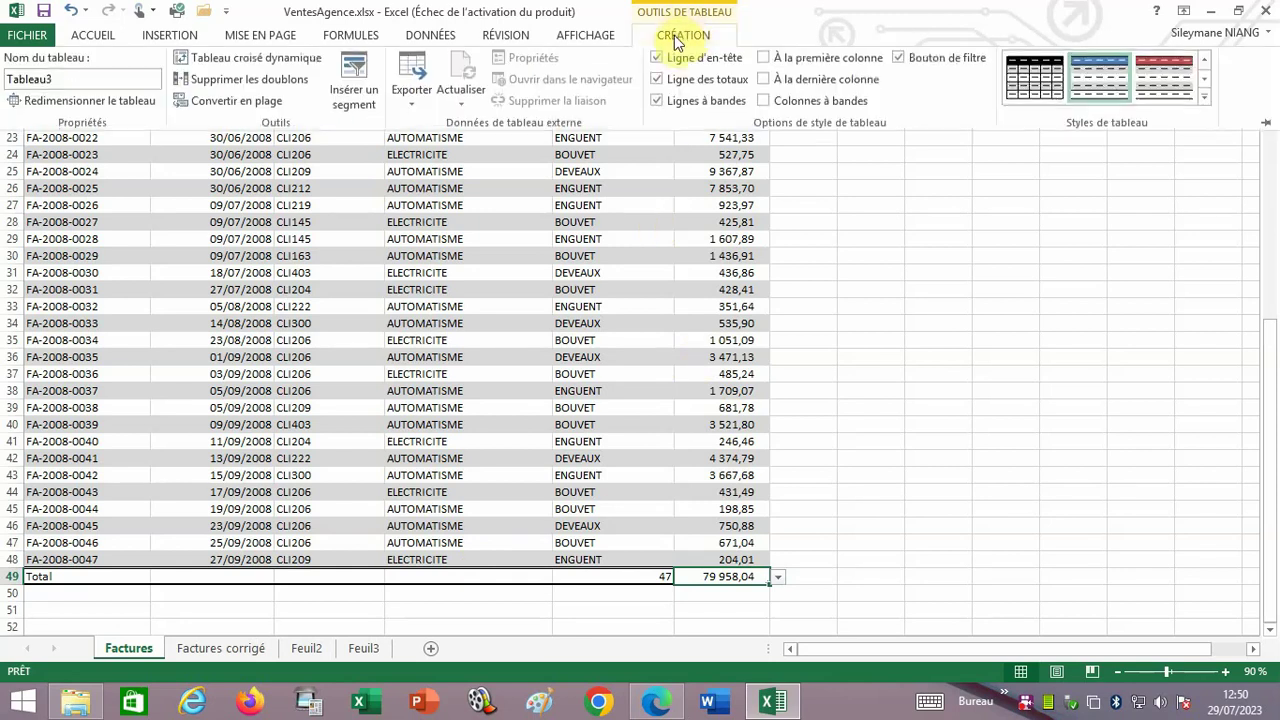
left_click(658, 83)
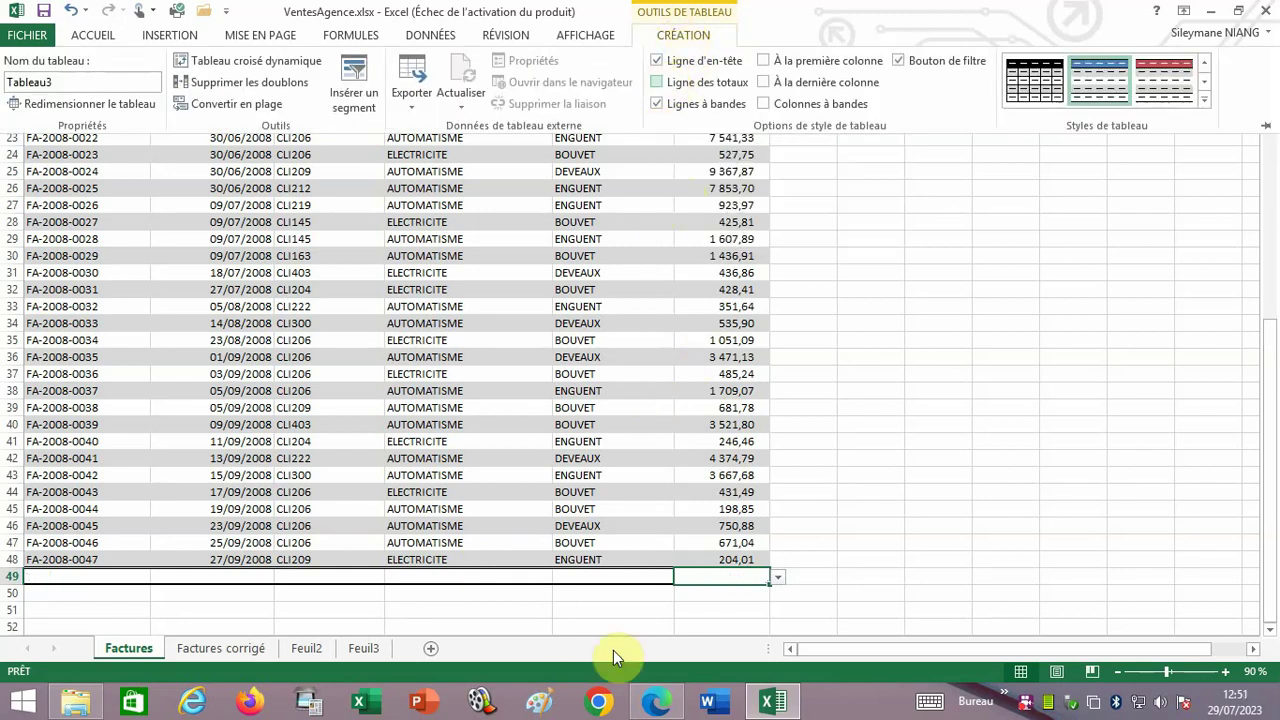
left_click(682, 561)
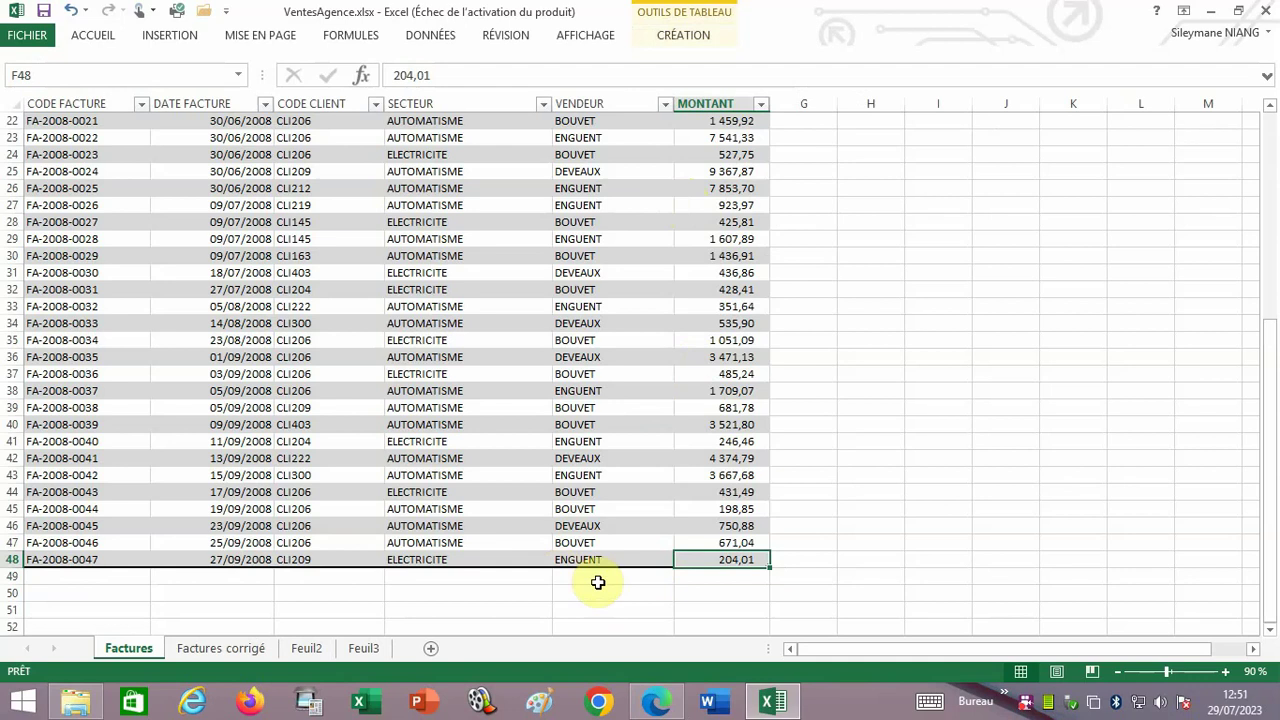
- Turn the totals row of the invoice table back on and return to the start of the list
left_click(515, 387)
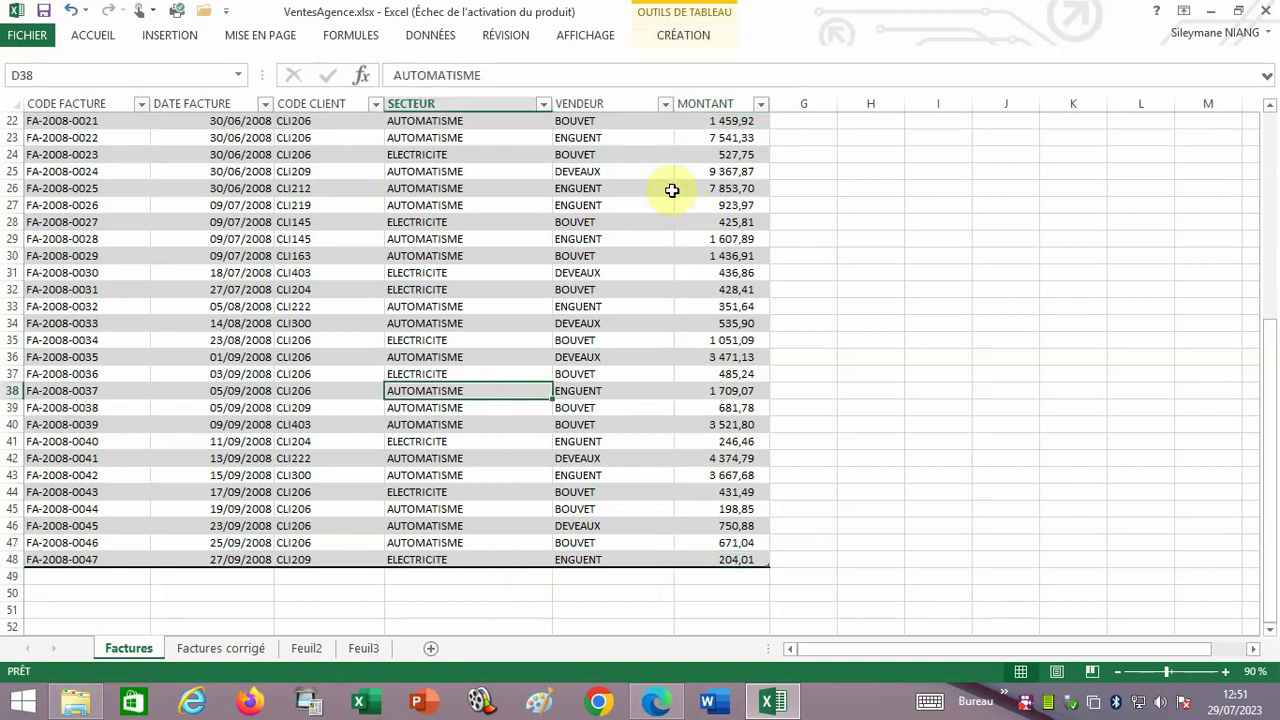
left_click(688, 36)
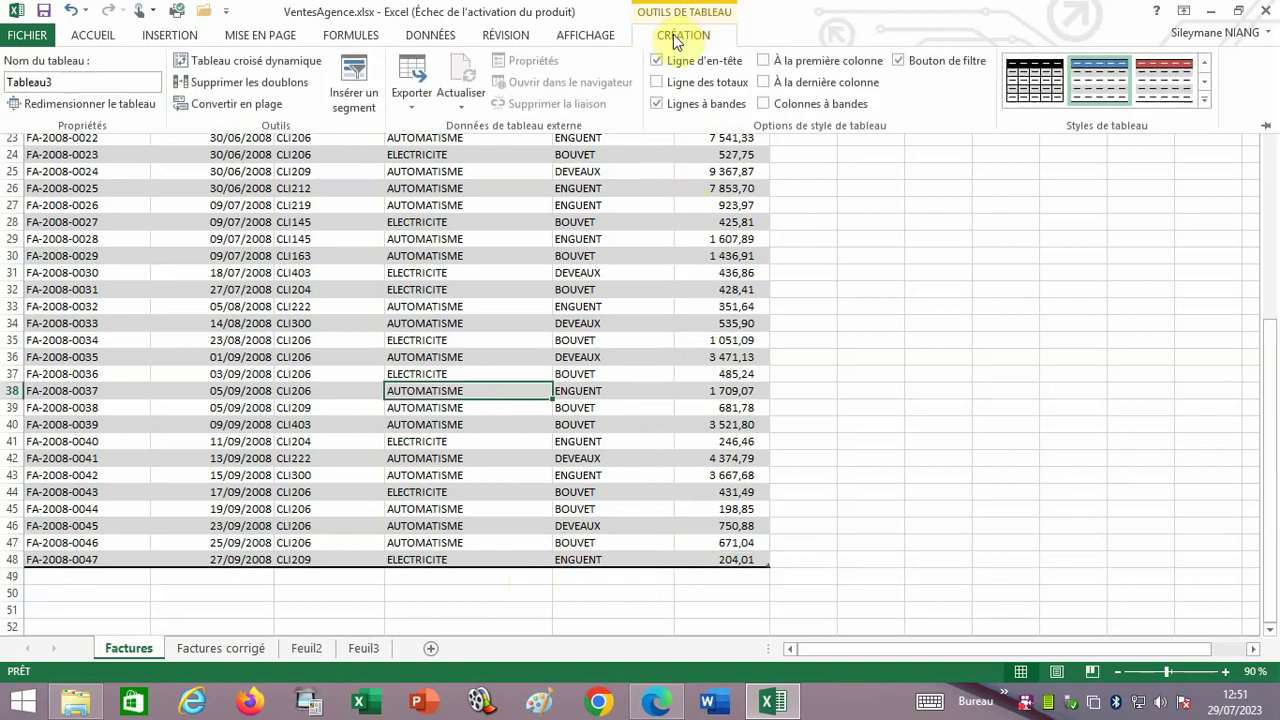
left_click(658, 83)
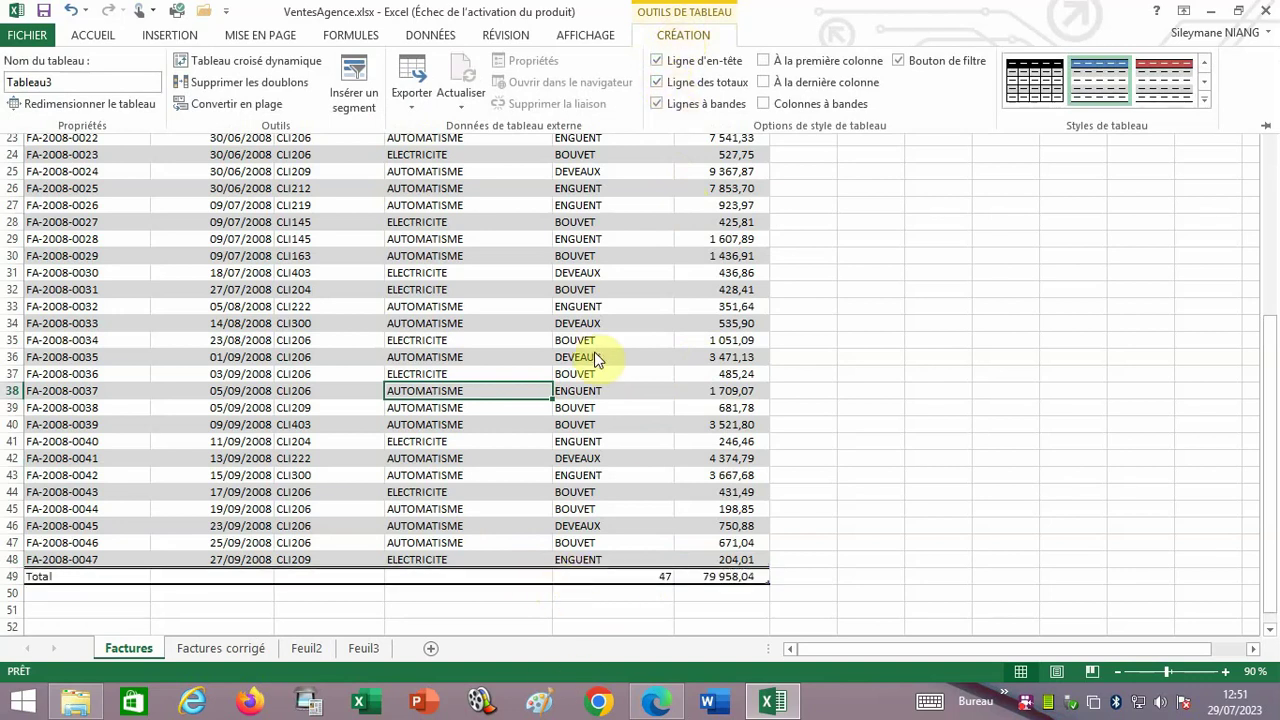
left_click(641, 294)
scroll(641, 294, "up", 7)
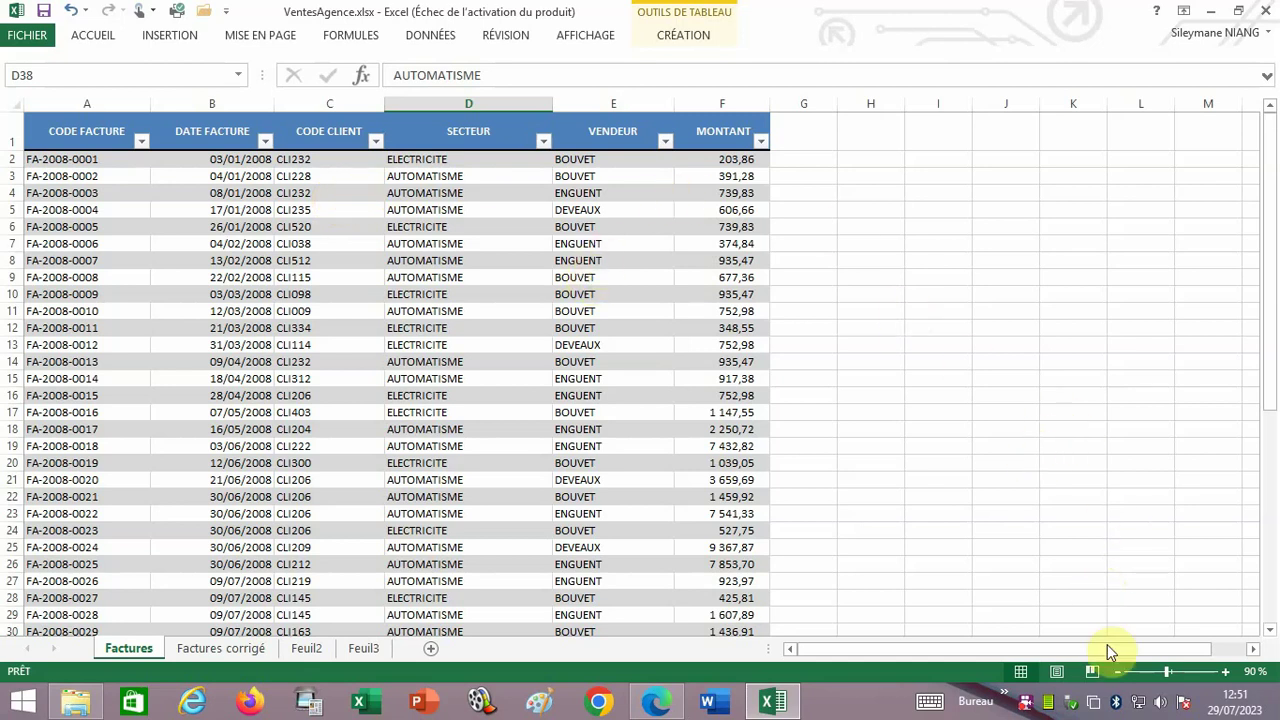
left_click(1005, 693)
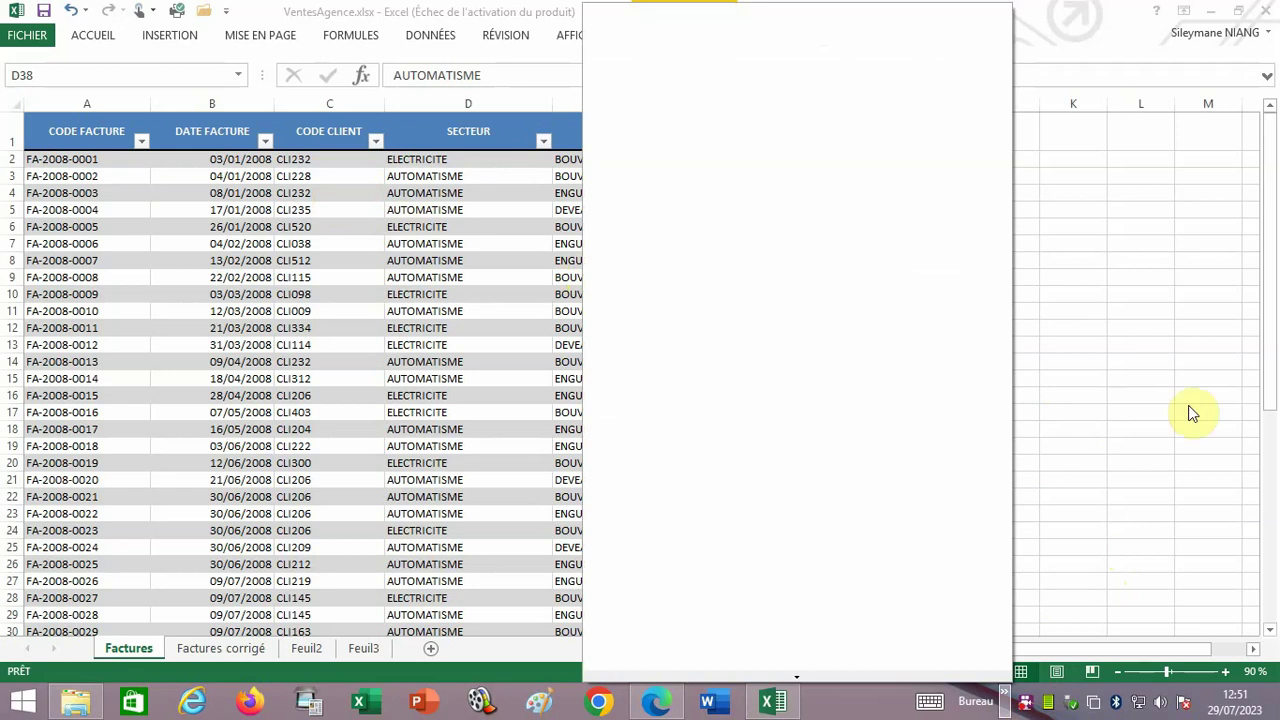
left_click(1131, 326)
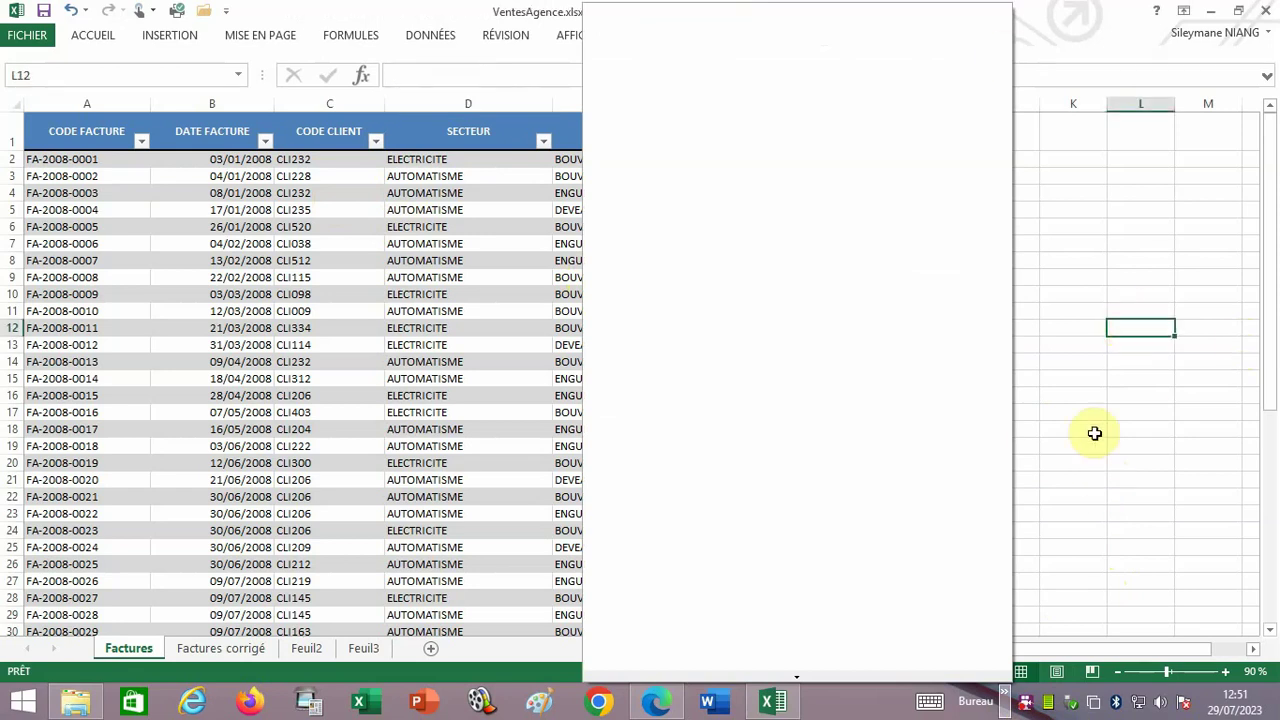
left_click(1025, 705)
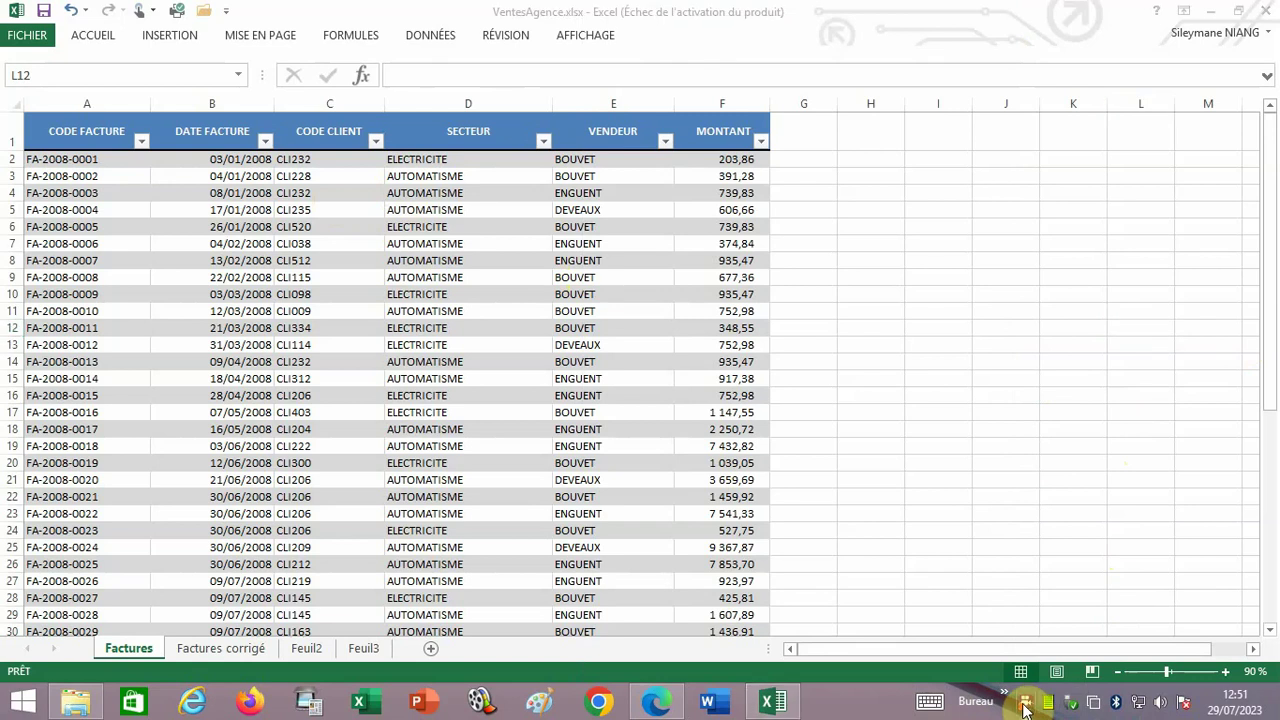
right_click(1025, 707)
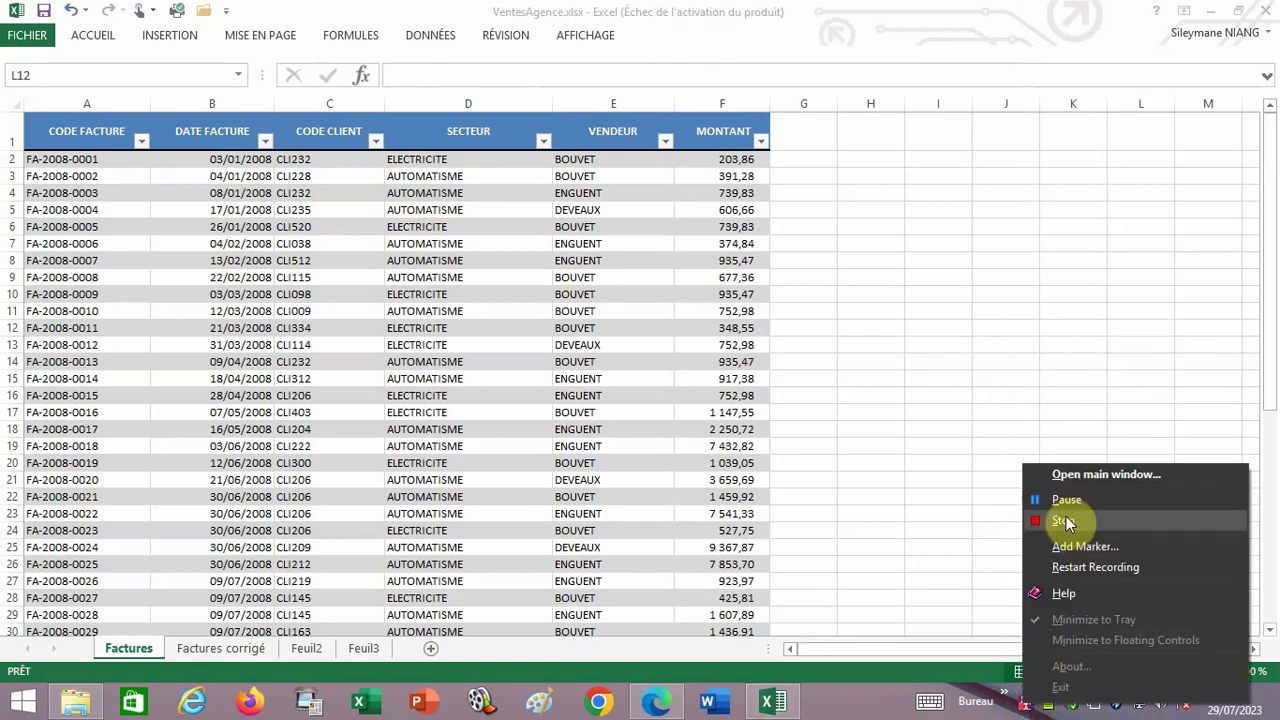